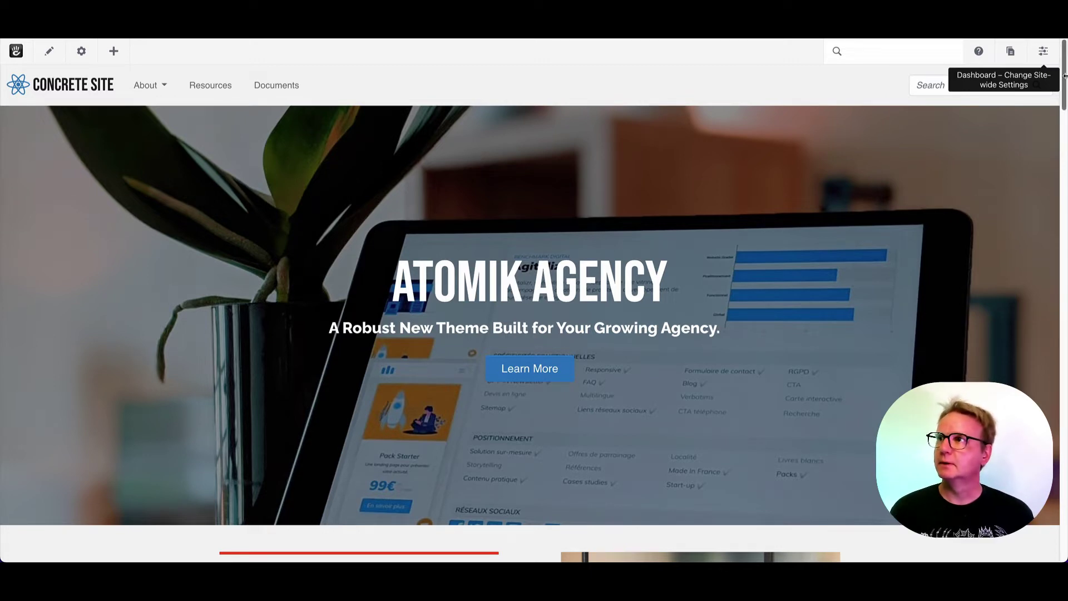
In the full sitemap, expand About, Resources and Blog, and drag Resource One below Resource Three
left_click(1043, 51)
left_click(954, 193)
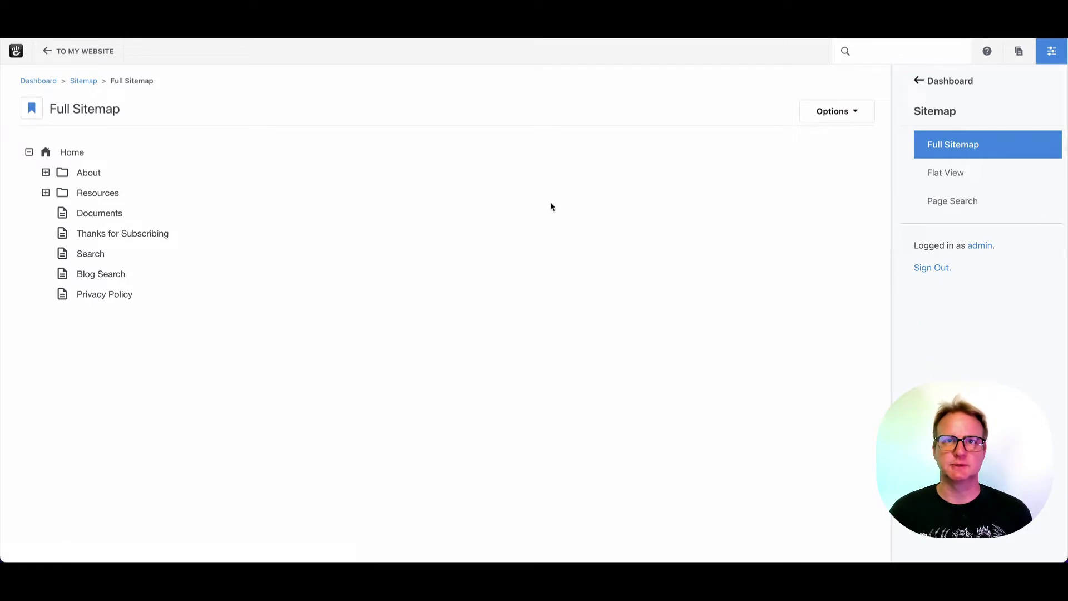
left_click(46, 172)
left_click(46, 274)
left_click(63, 213)
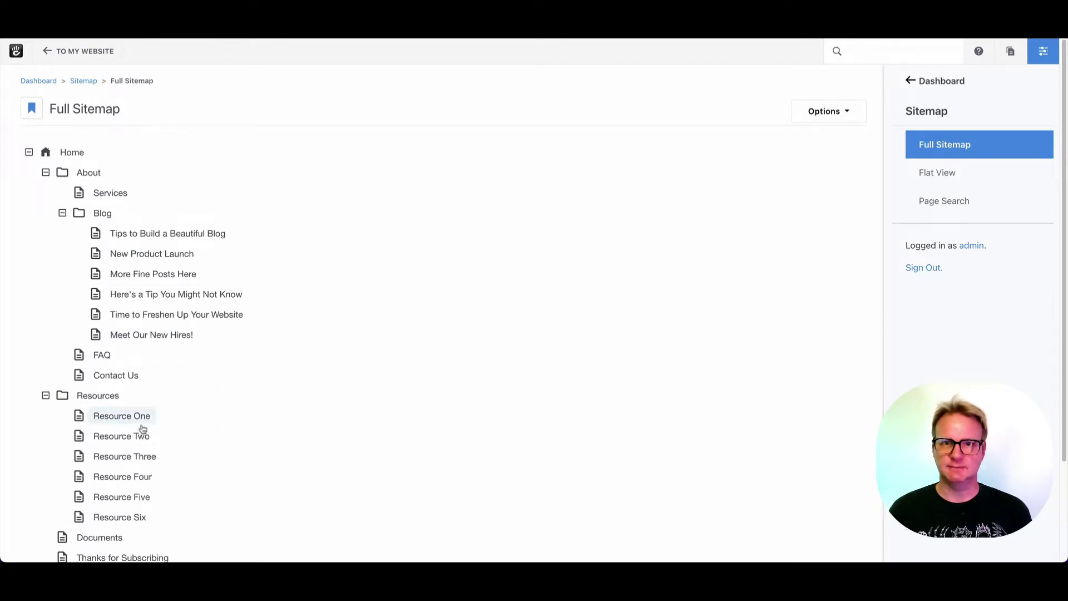
scroll(142, 434, "down", 3)
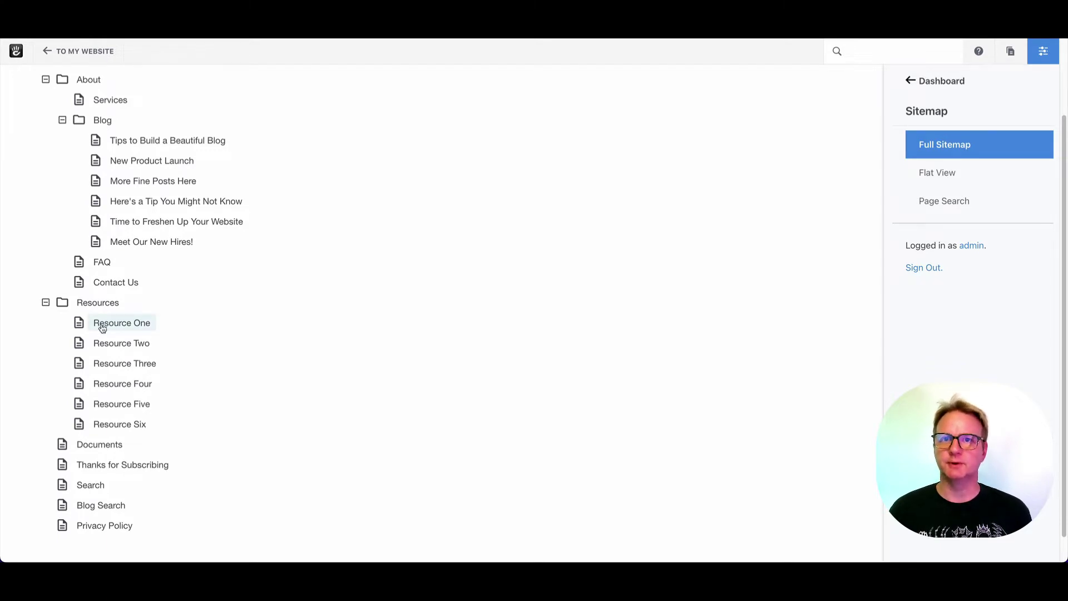
mouse_move(102, 329)
left_mouse_down()
mouse_move(118, 382)
mouse_move(98, 380)
left_mouse_up()
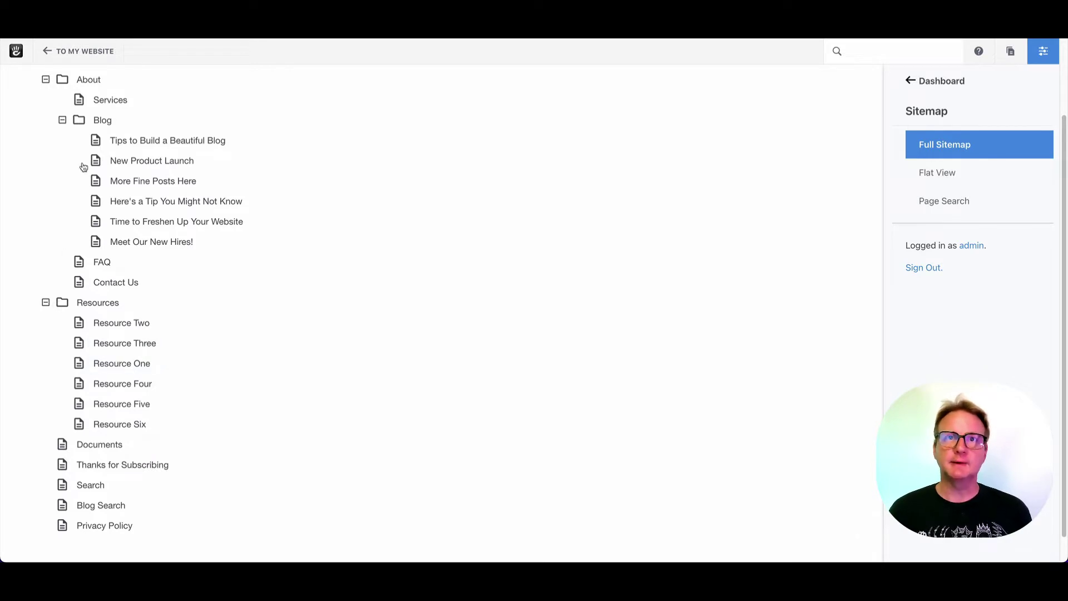
Collapse About and Resources, then drag About below Privacy Policy so it comes last under Home
left_click(45, 79)
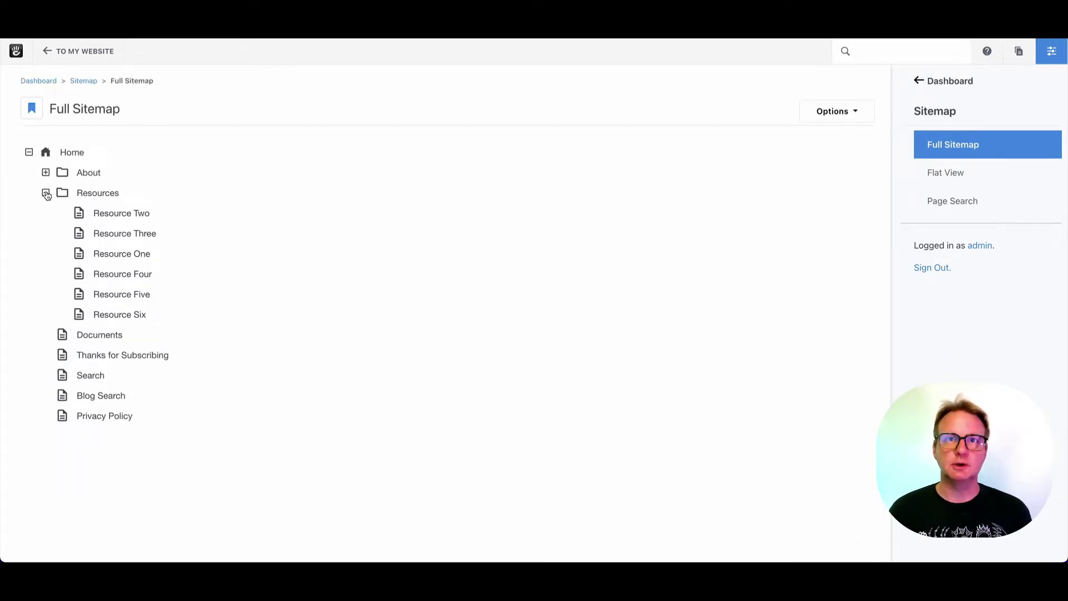
left_click(46, 193)
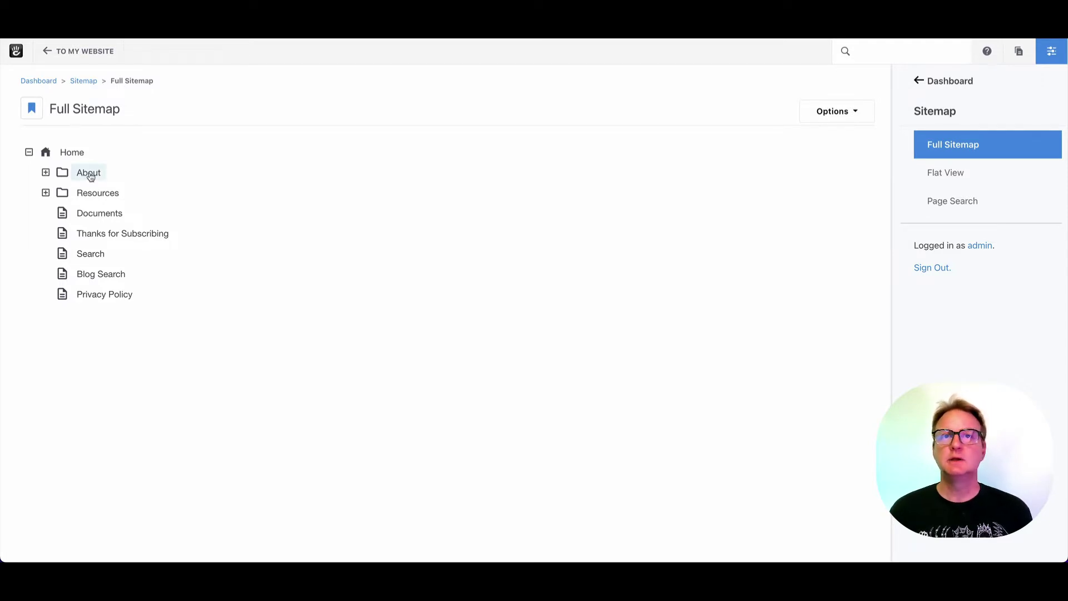
left_click_drag(90, 177, 93, 309)
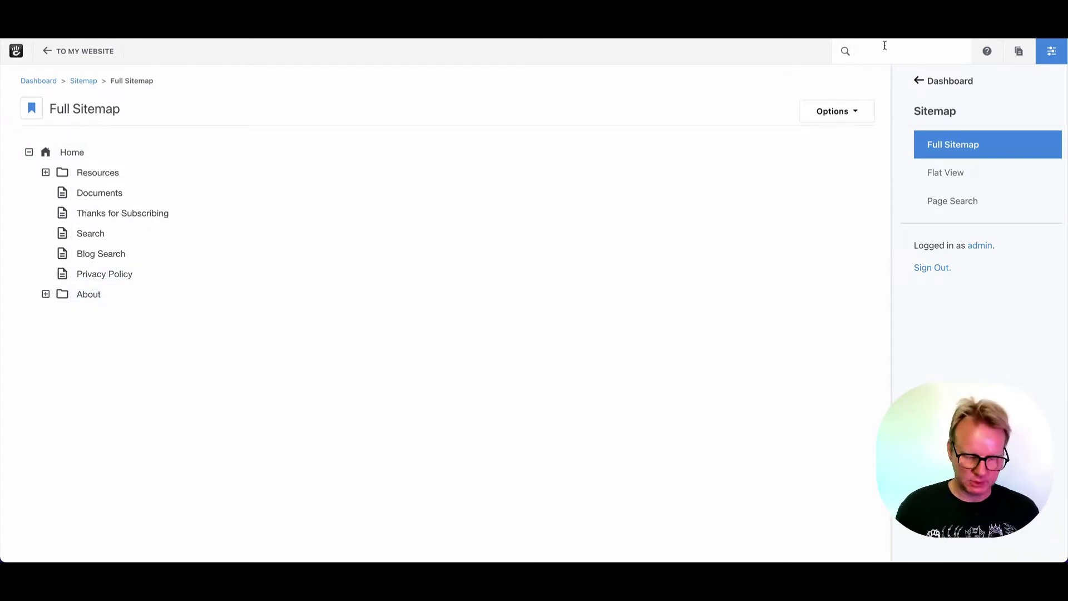
Find Clear Cache through the 'clear' dashboard search and clear the site cache
type("clear")
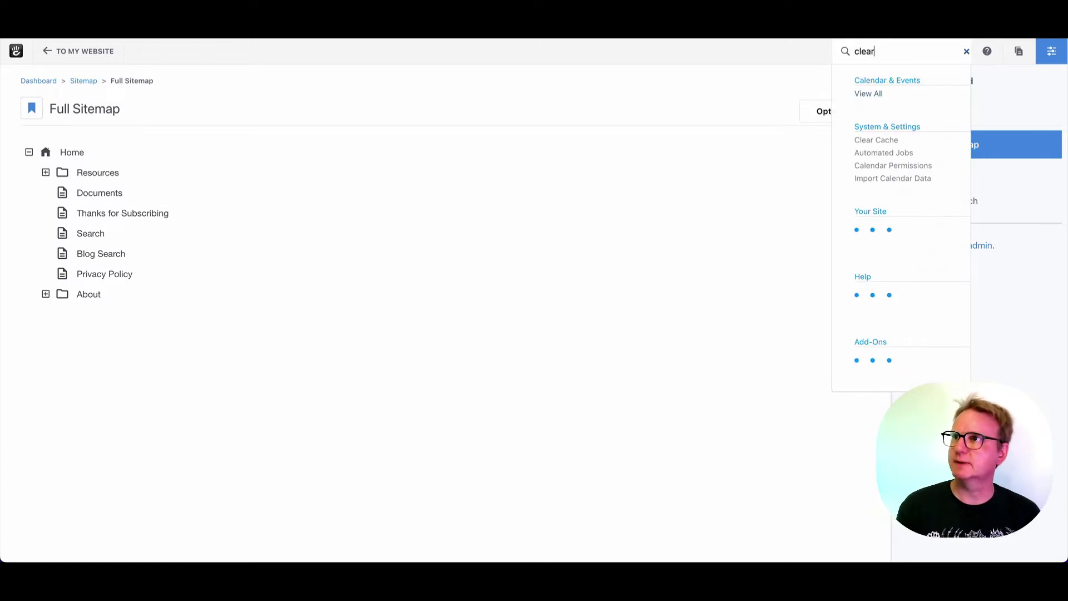
left_click(891, 140)
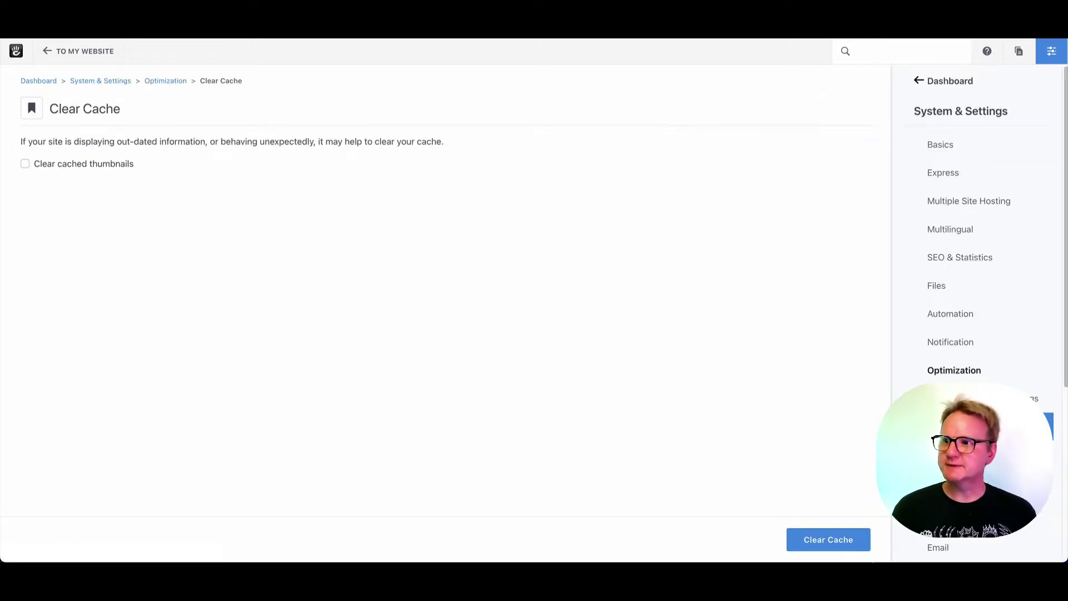
left_click(824, 540)
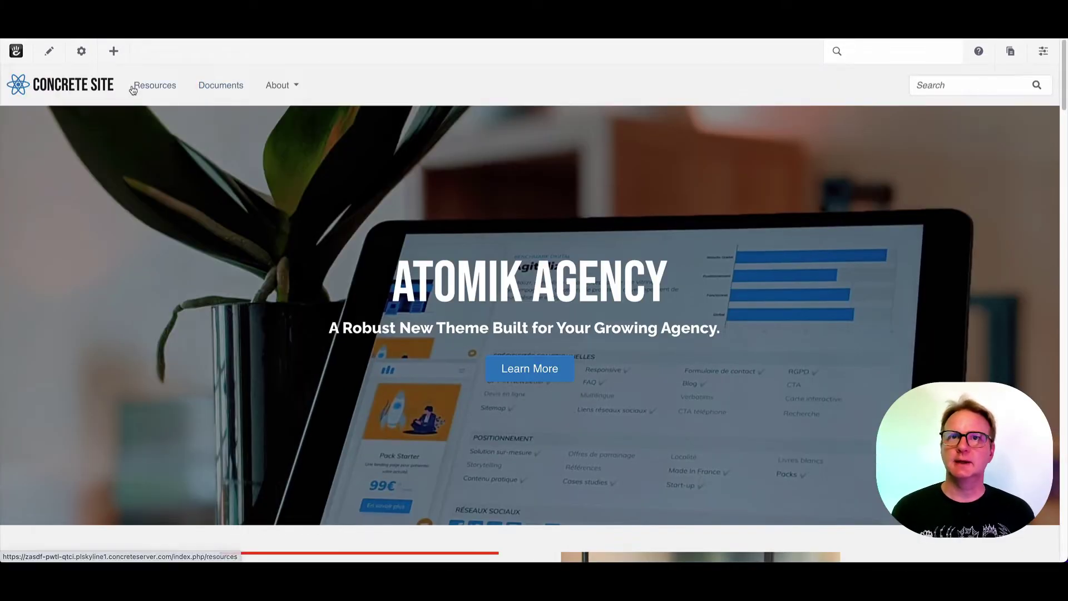
Check the About dropdown on the live site, then return to the Full Sitemap
left_click(278, 86)
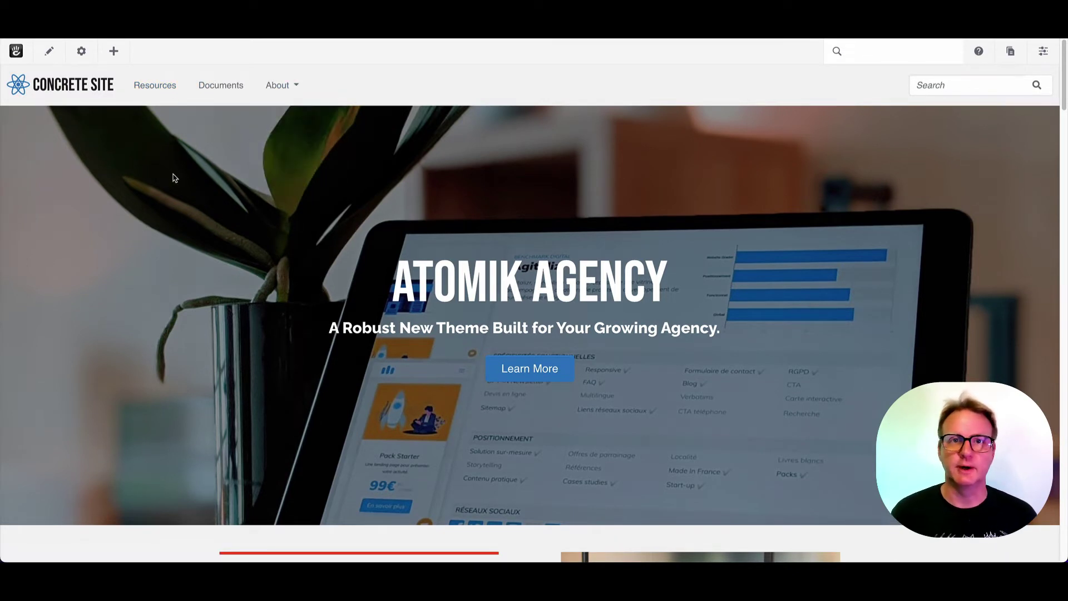
left_click(1043, 51)
left_click(915, 192)
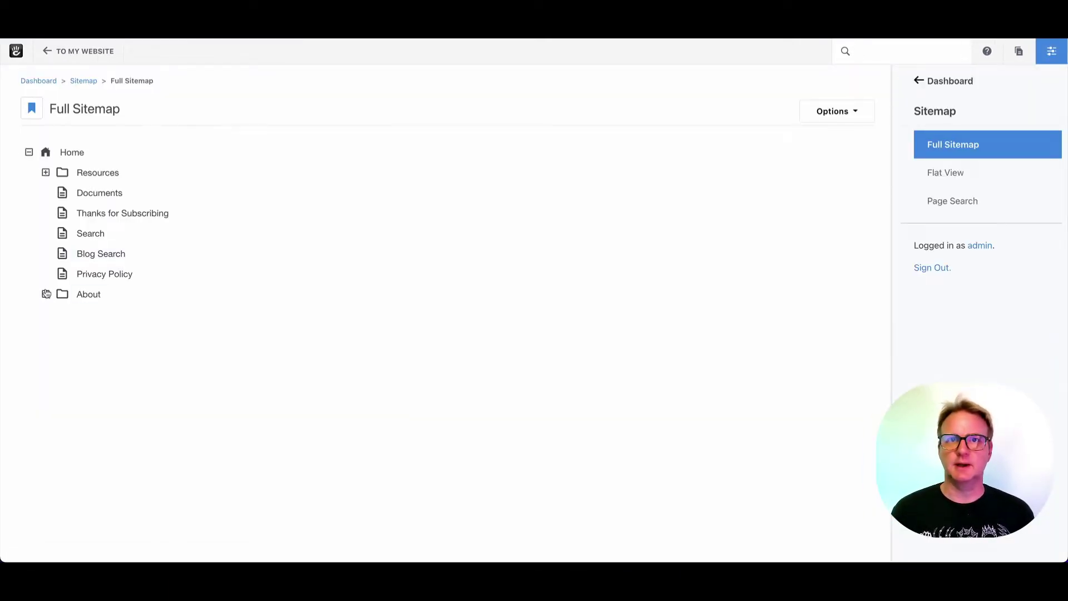
Drag Resources onto About and confirm the Move so it nests beneath About
left_click_drag(83, 174, 97, 295)
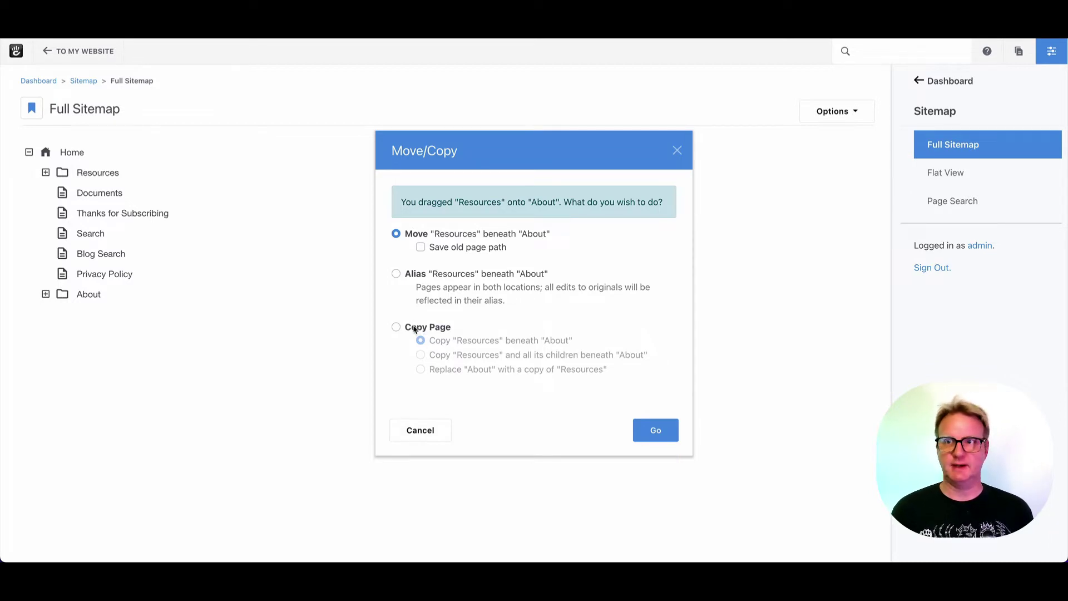
left_click(651, 430)
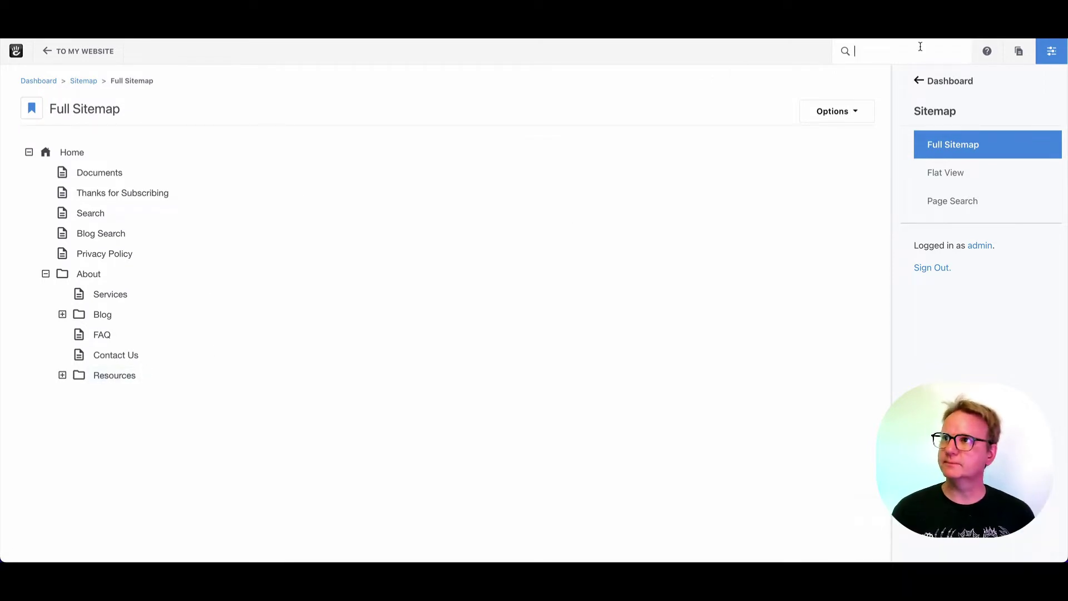
Clear the site cache again via the 'clear' dashboard search
type("clear")
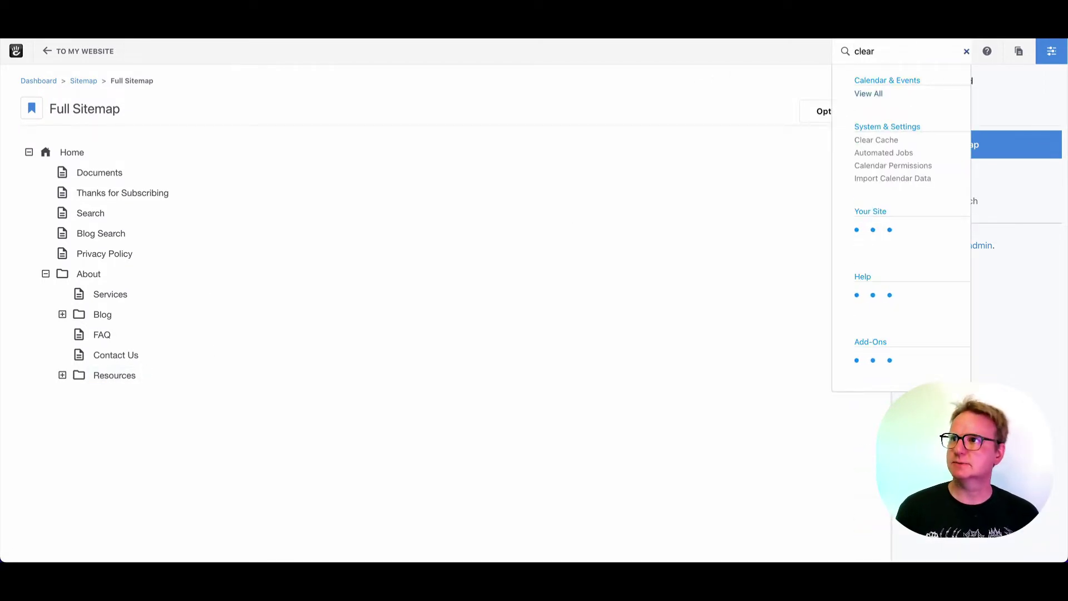
left_click(887, 143)
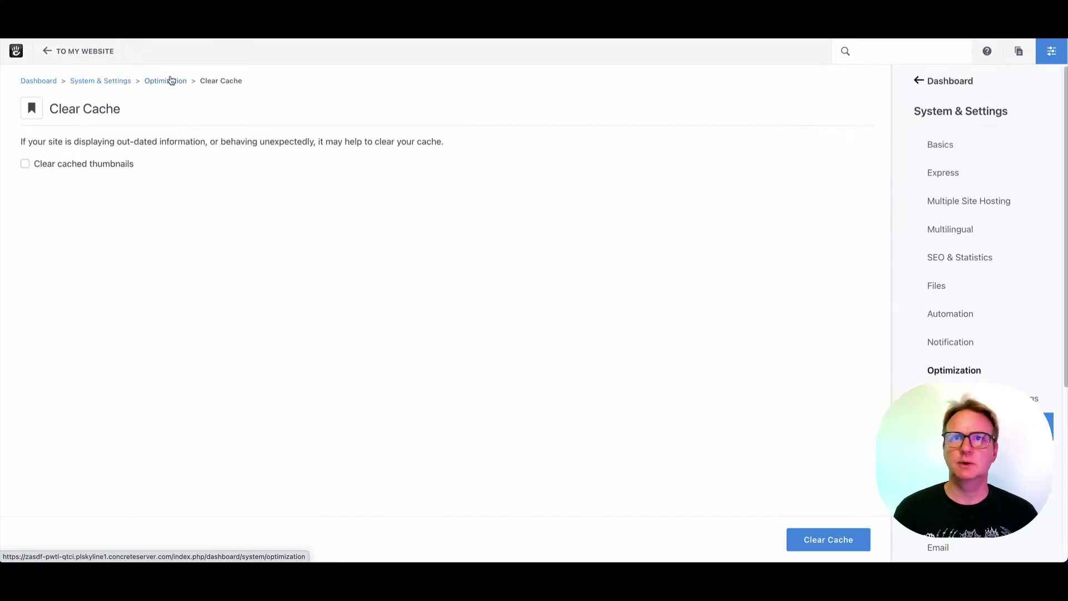
left_click(829, 537)
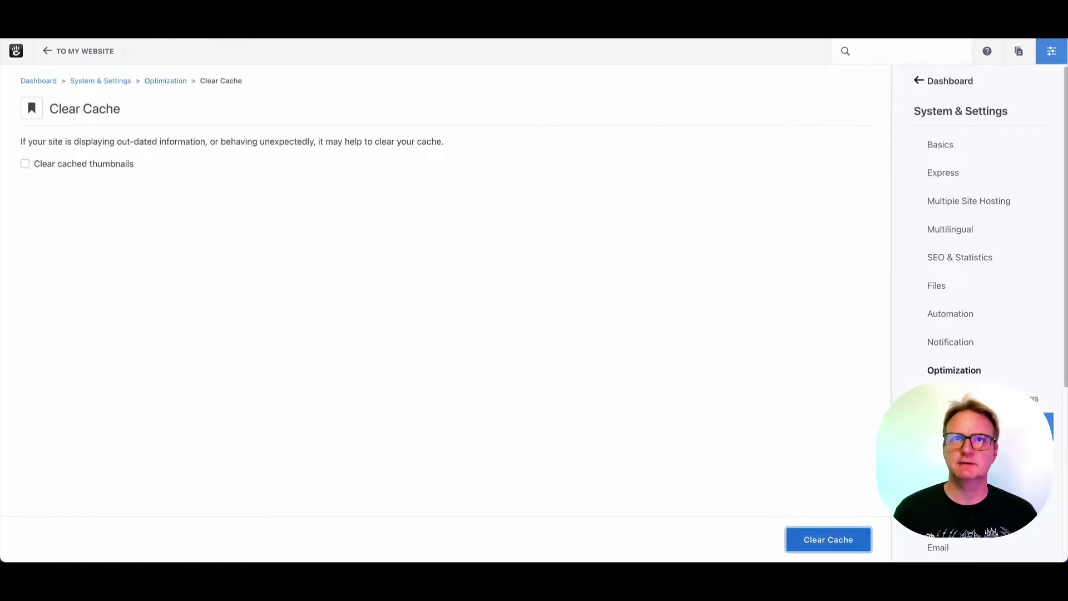
Visit the live Resources page under About, then return to the Full Sitemap
left_click(78, 50)
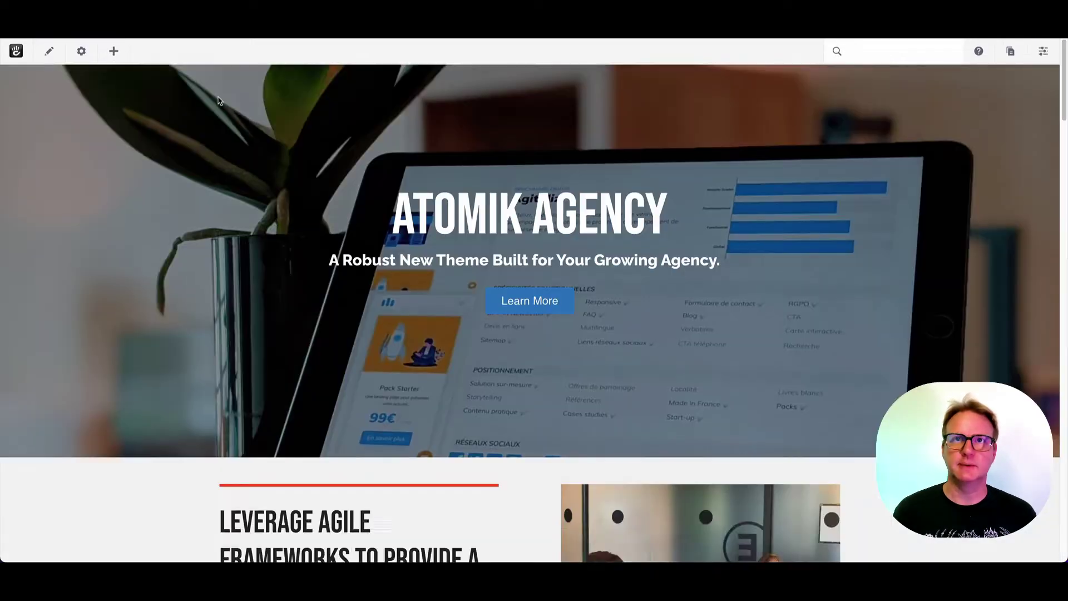
mouse_move(243, 83)
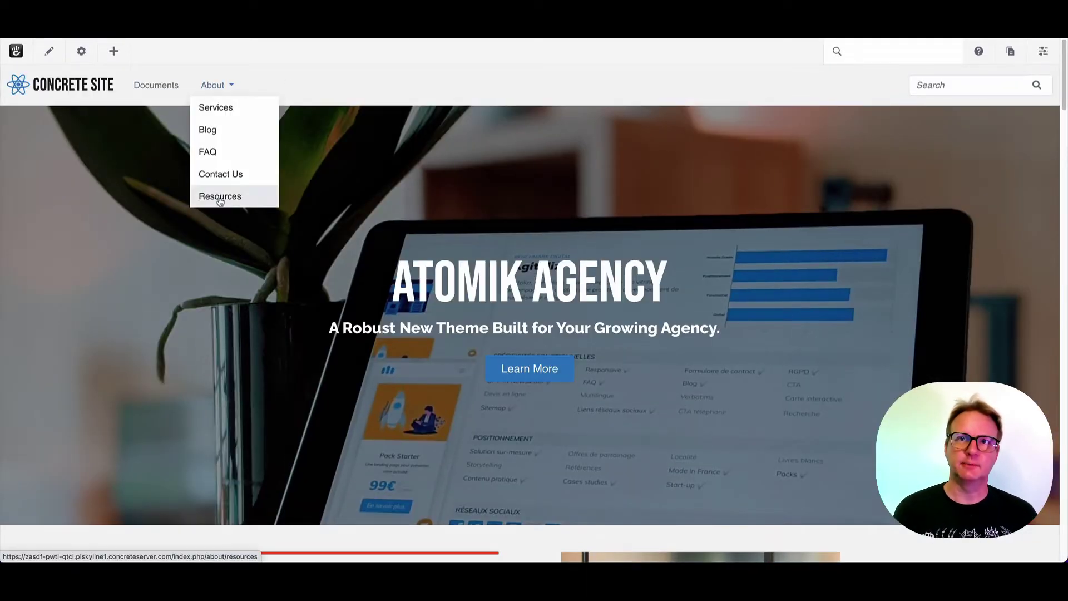
left_click(247, 198)
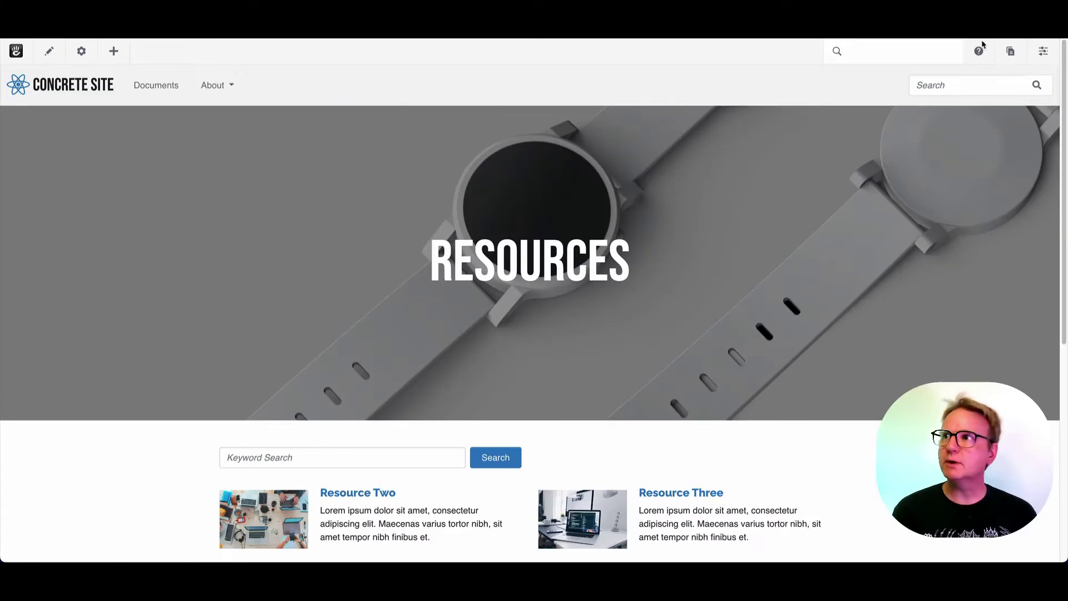
left_click(1043, 51)
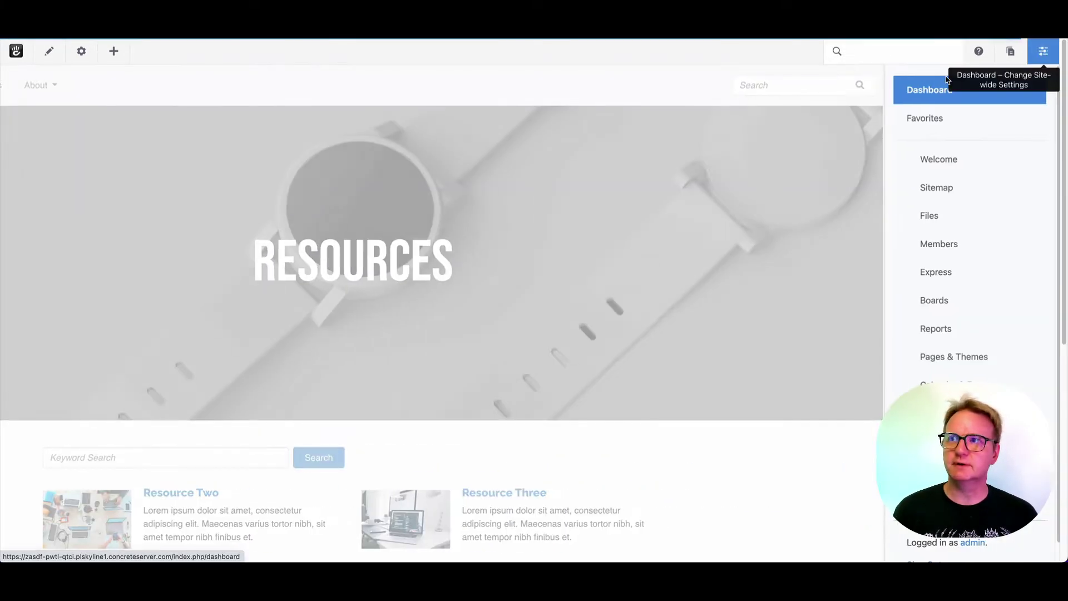
left_click(954, 187)
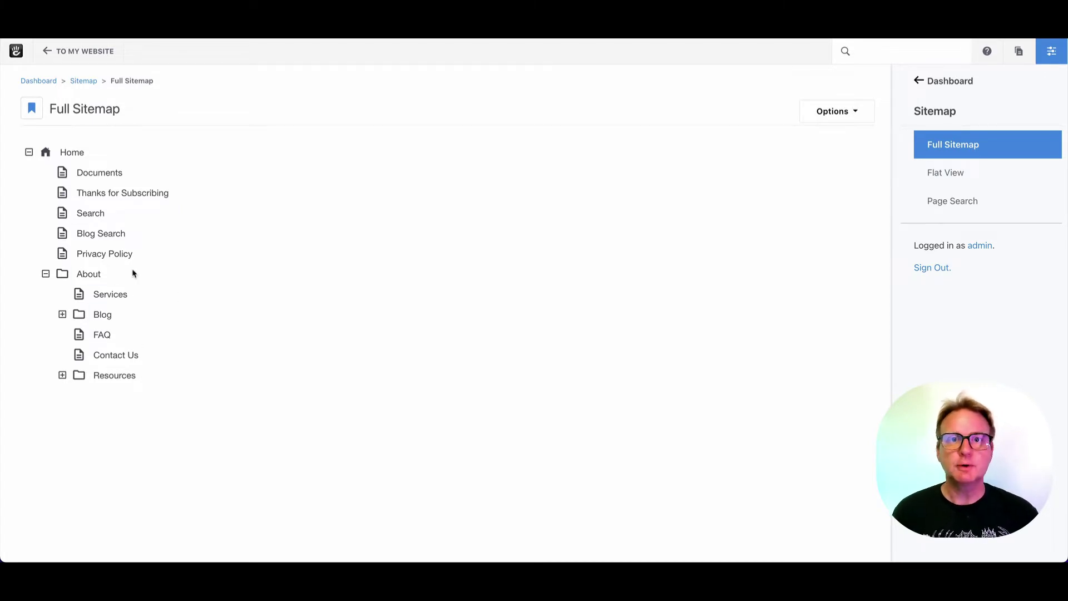
Run a Page Search for 'resource' to list Resources and Resource One to Six
left_click(964, 209)
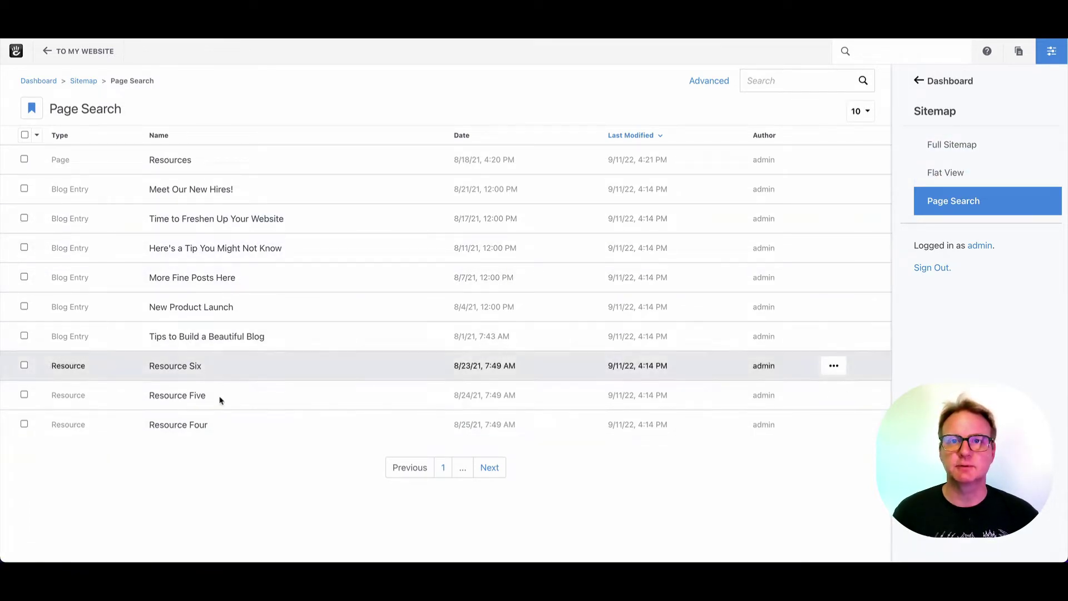
left_click(776, 78)
type("resource")
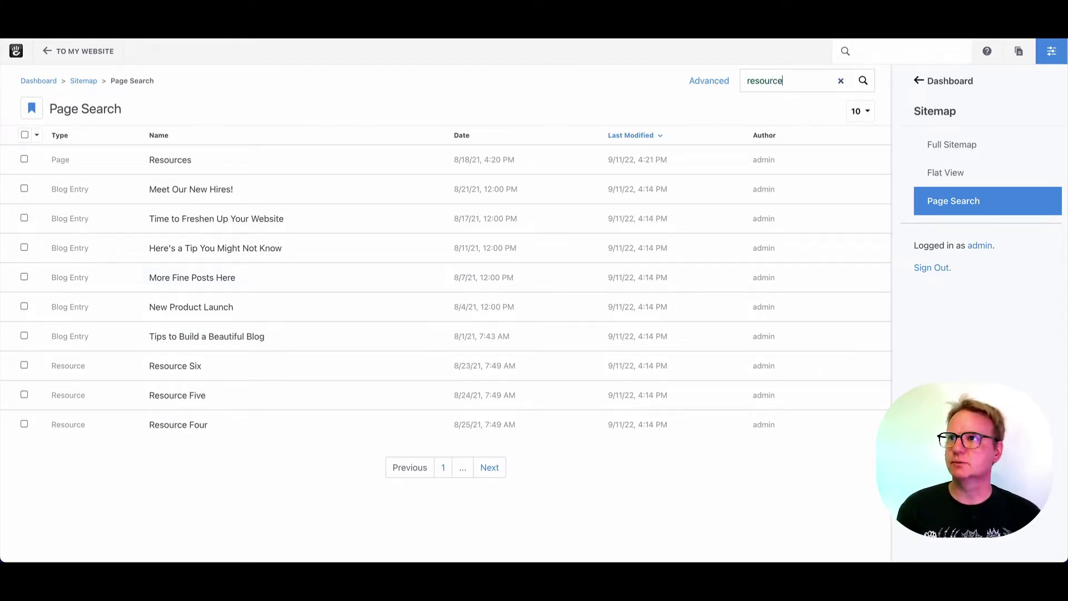
key("Return")
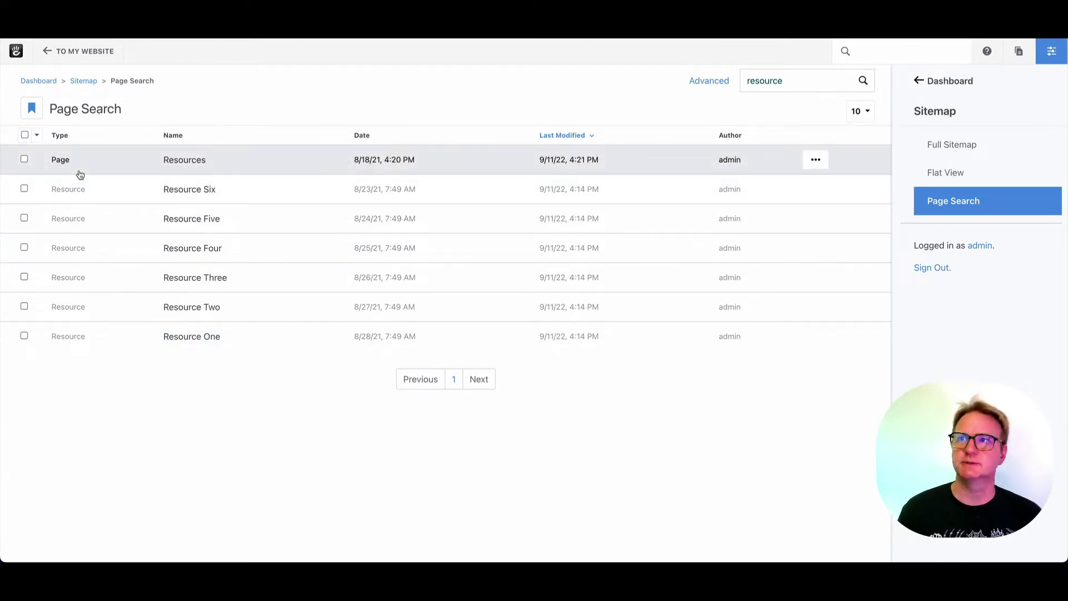
Select Resource Six, Four, Three and Two and choose bulk Properties editing
left_click(24, 189)
left_click(24, 247)
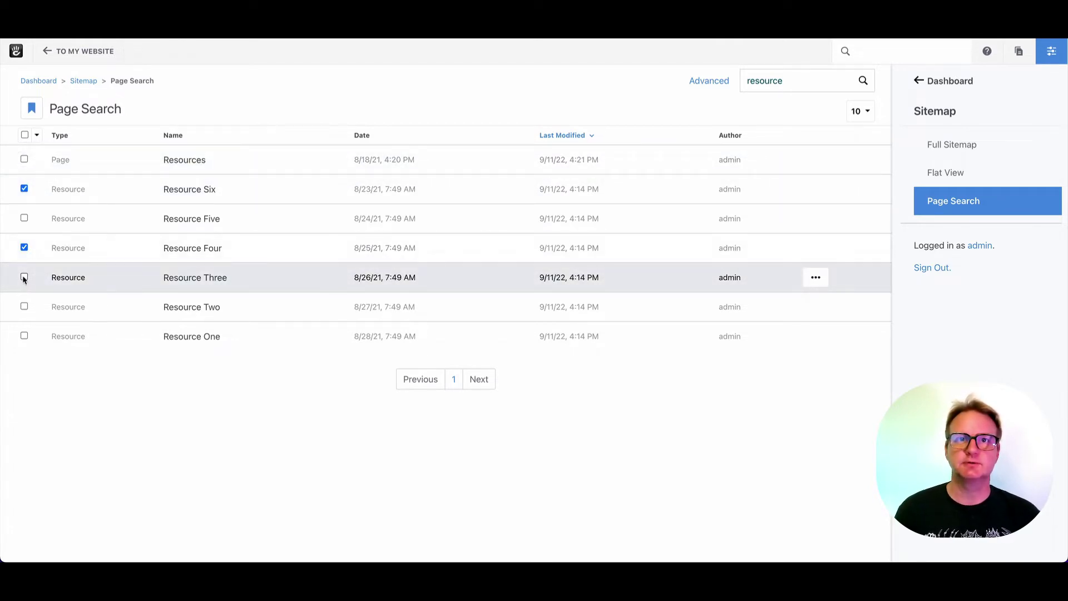
left_click(23, 277)
left_click(24, 306)
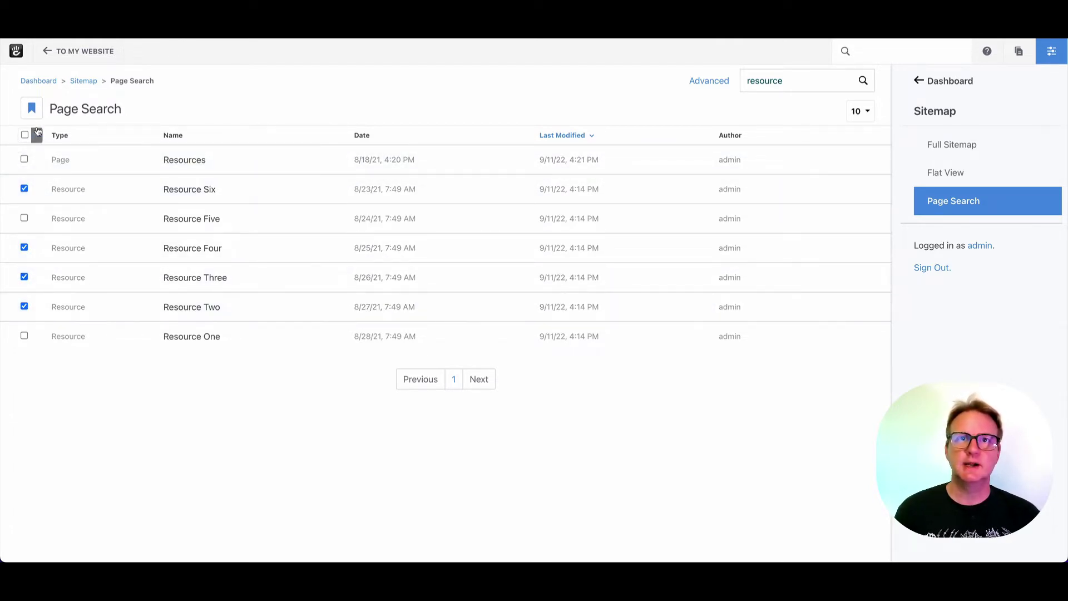
left_click(36, 133)
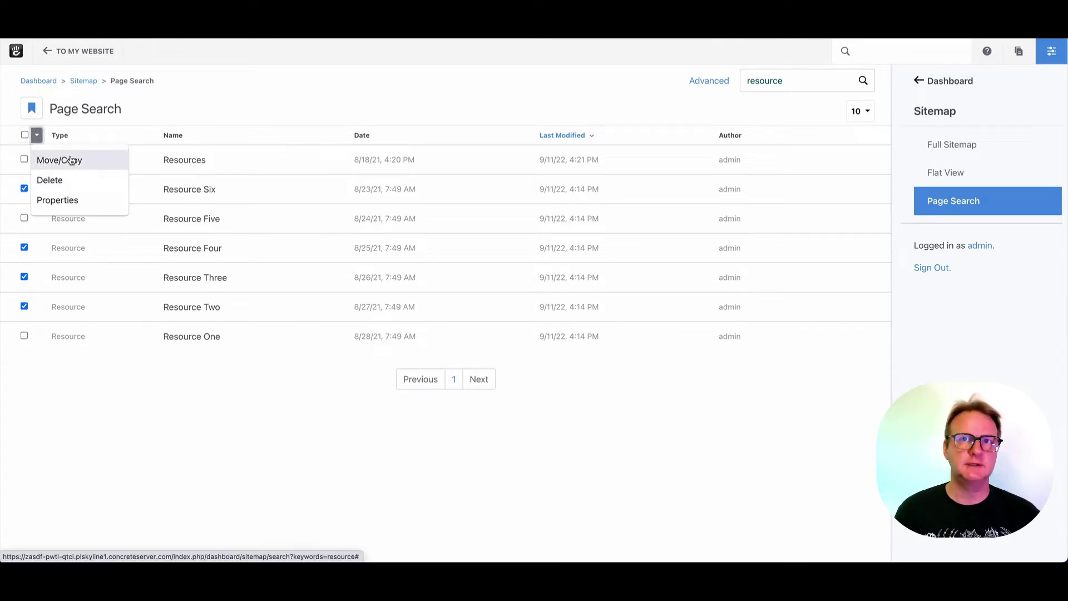
left_click(85, 202)
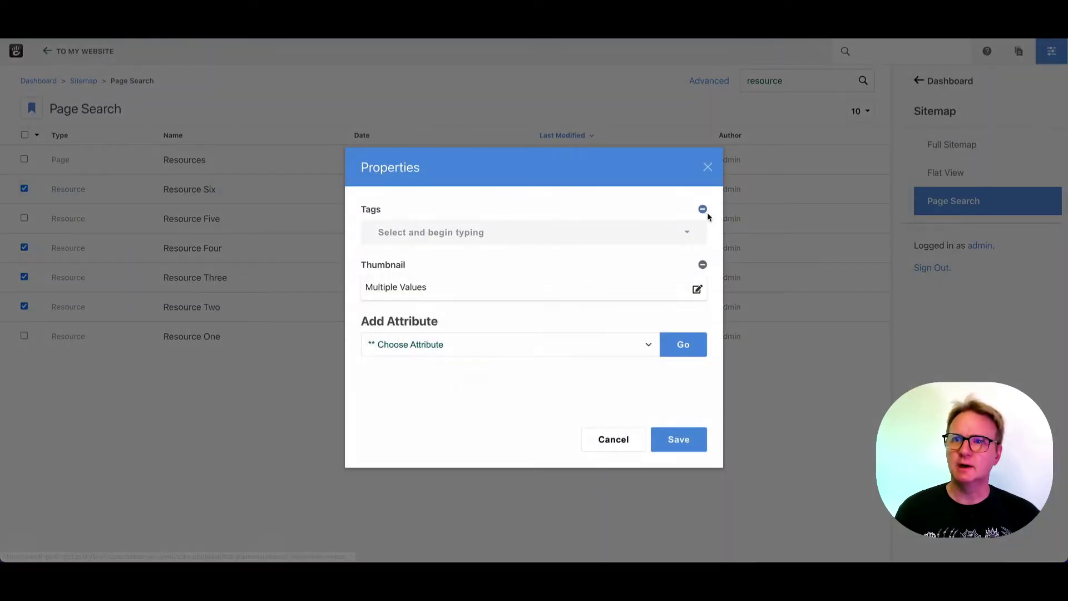
Remove Tags, add Exclude From Nav ticked, and save it for the four pages
left_click(701, 209)
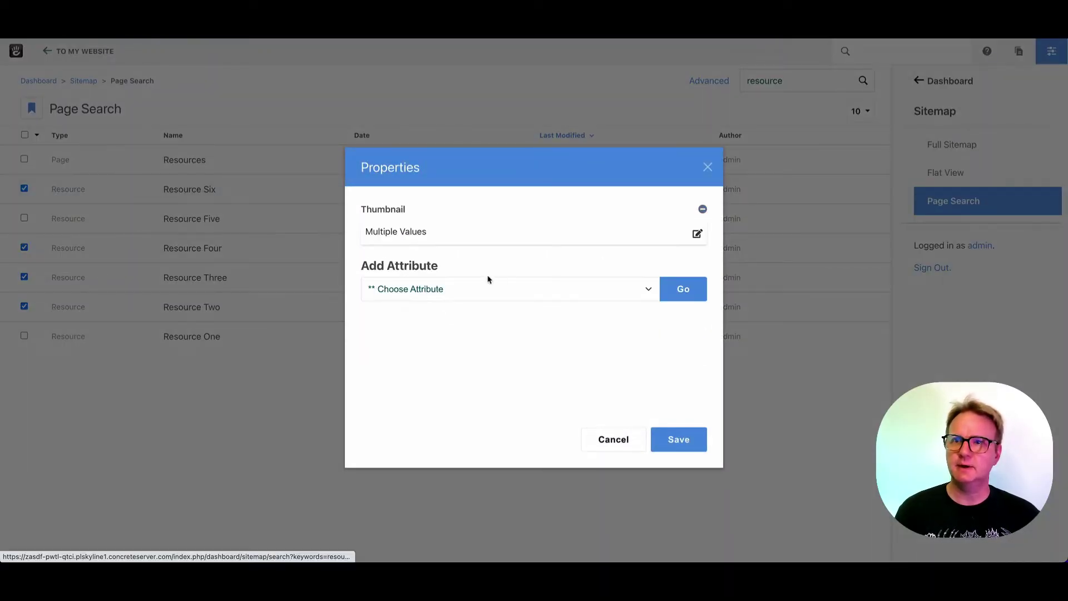
left_click(481, 290)
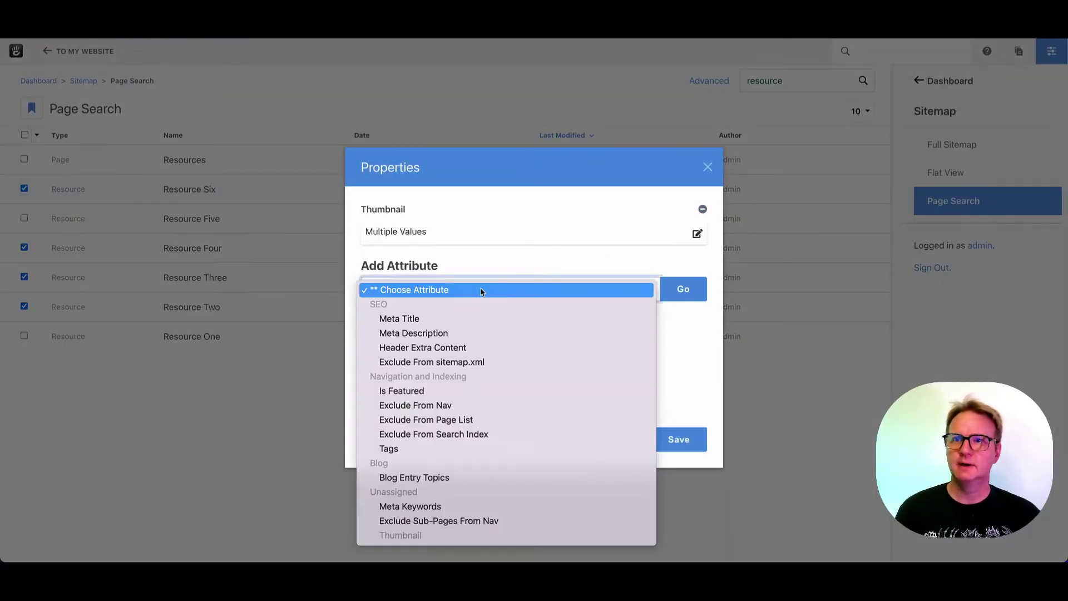
left_click(471, 406)
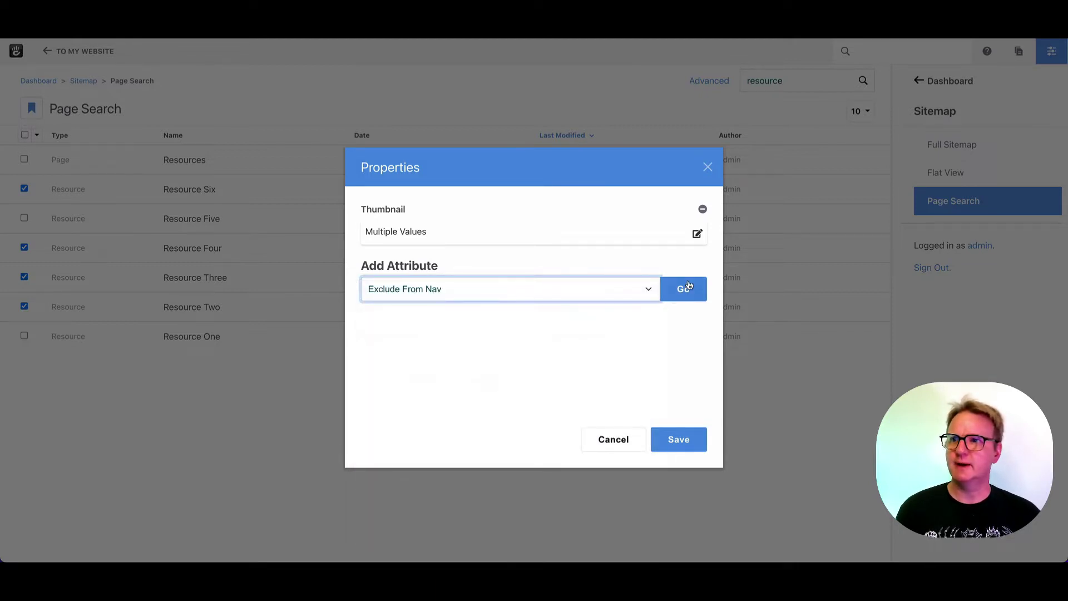
left_click(684, 287)
left_click(365, 283)
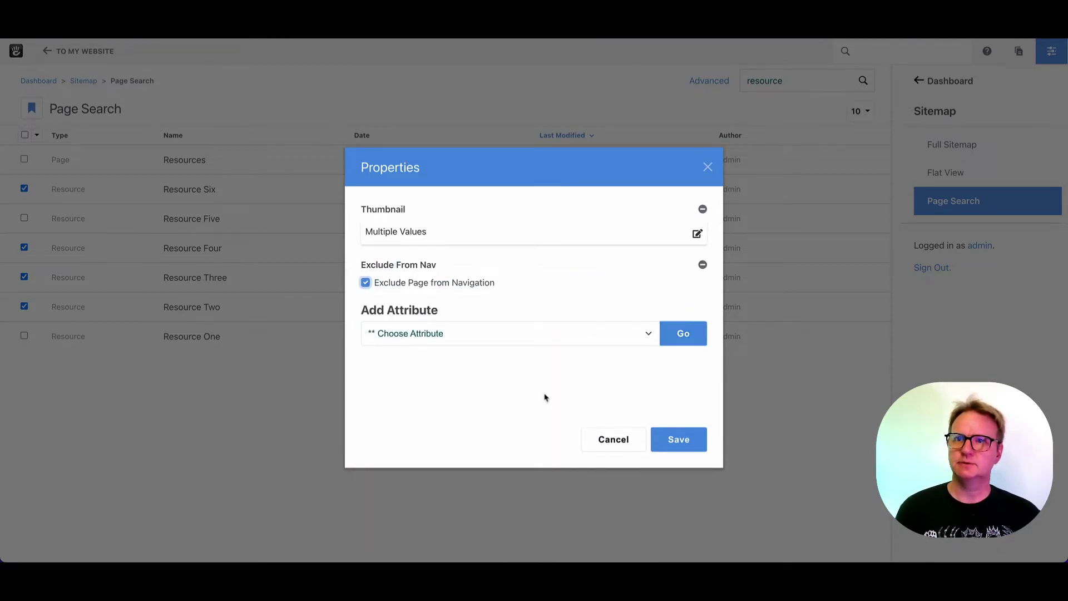
left_click(687, 446)
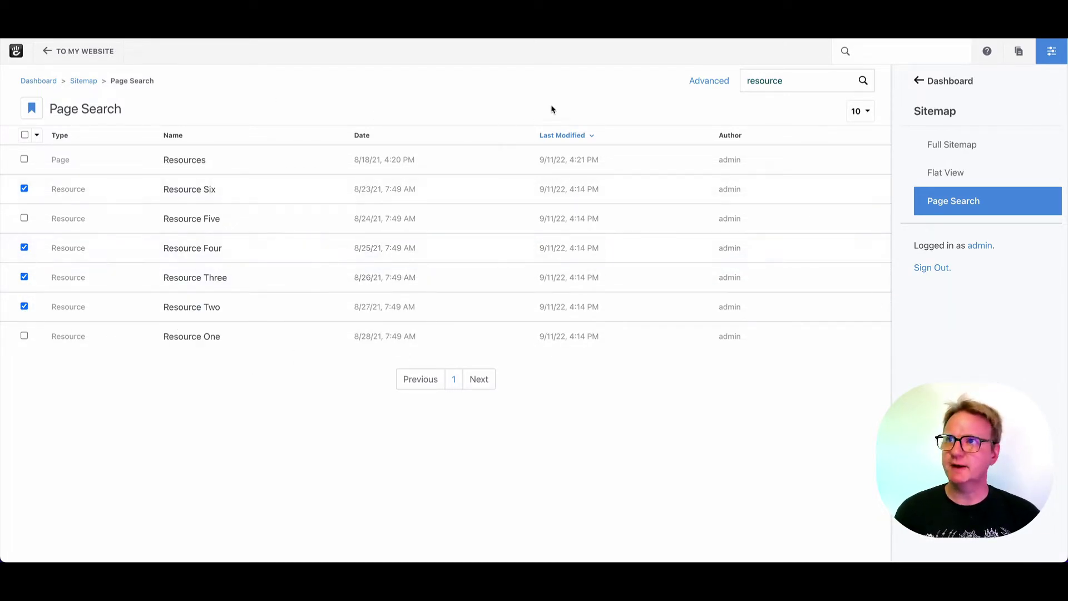
Add an advanced Page Type filter set to Resource and run the search
left_click(719, 81)
left_click(470, 242)
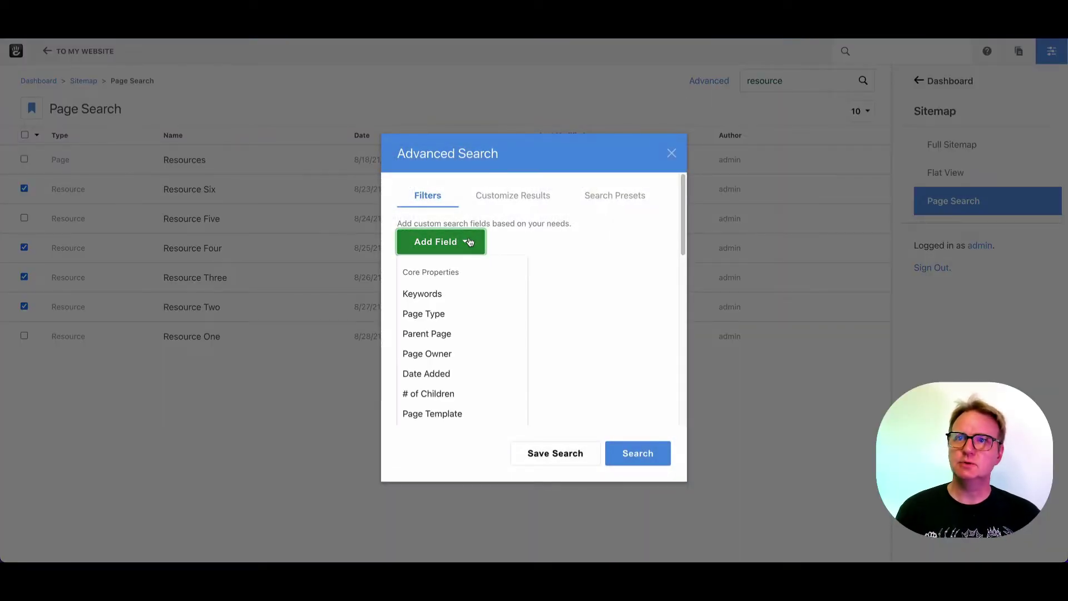
left_click(446, 315)
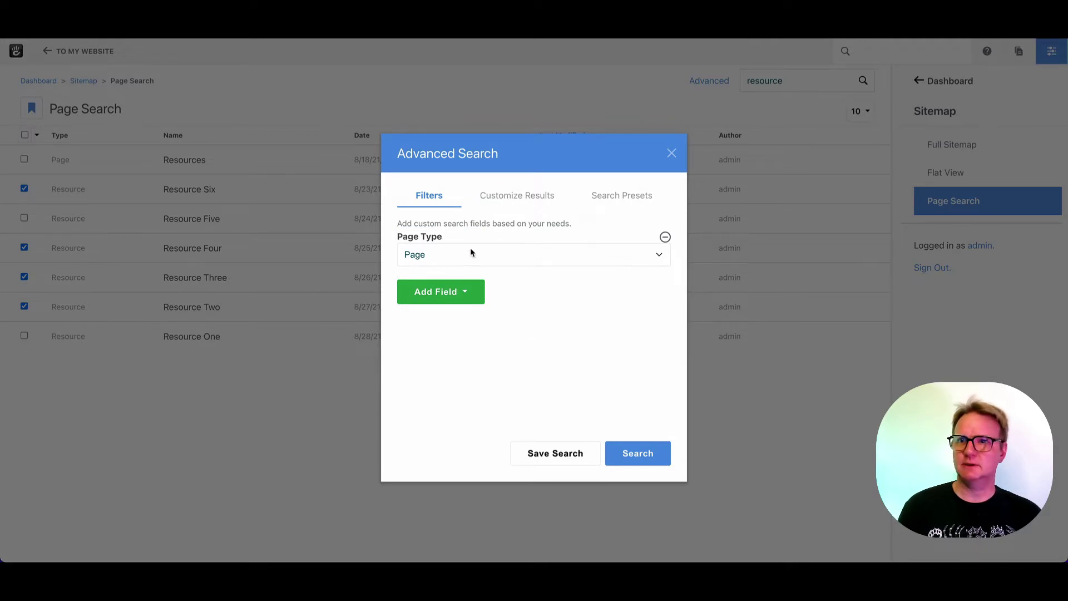
left_click(471, 251)
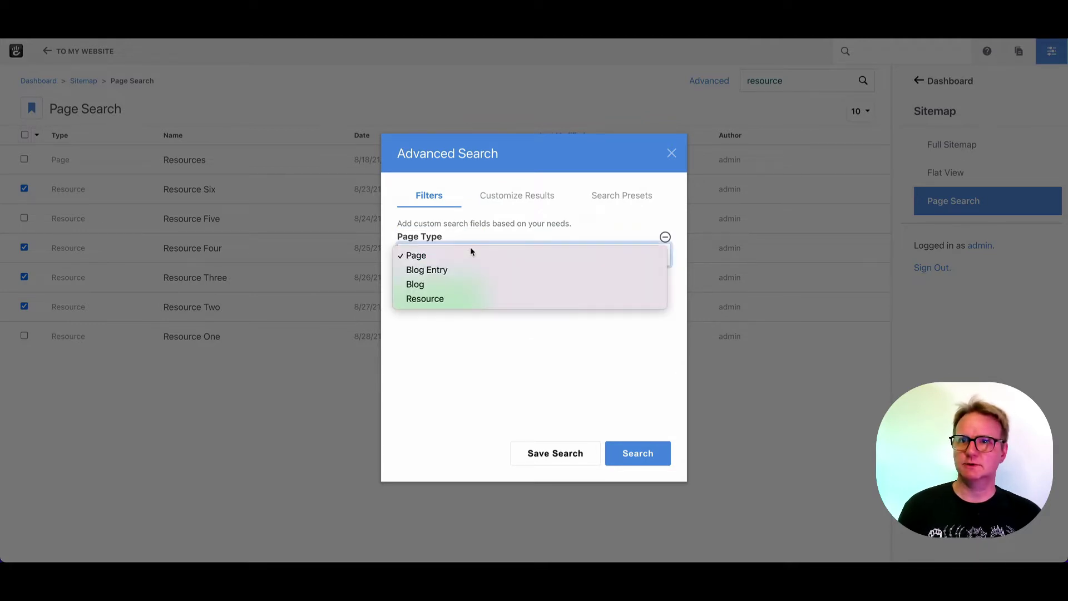
left_click(423, 299)
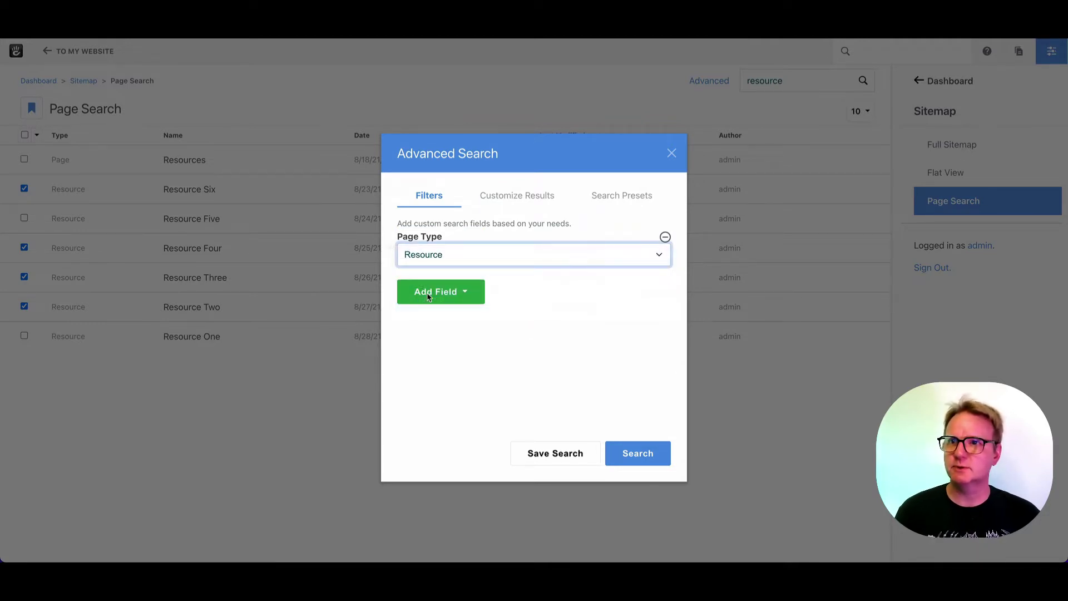
left_click(523, 194)
left_click(580, 194)
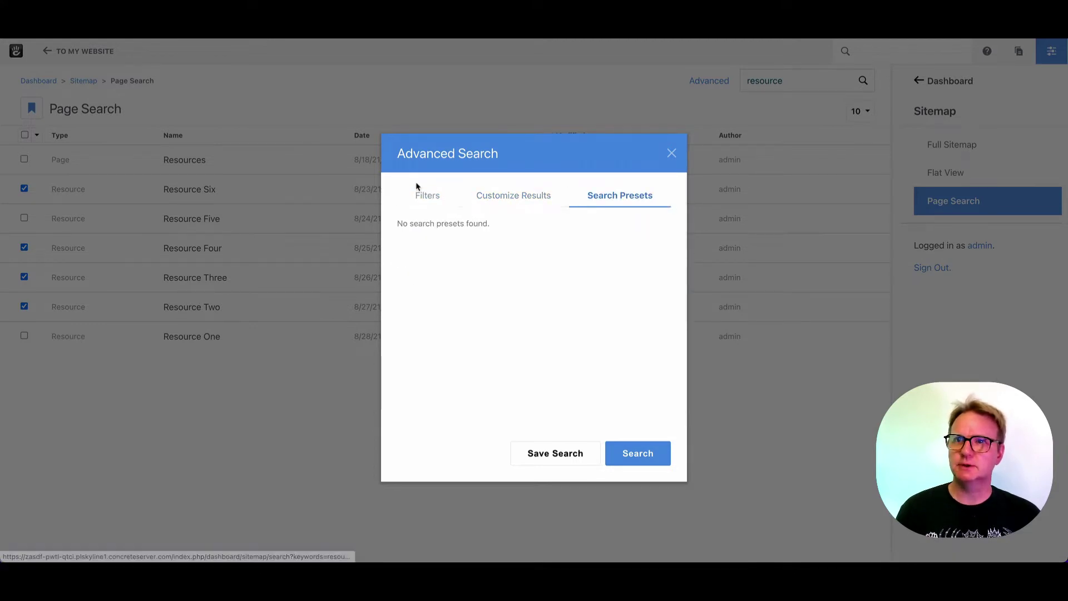
left_click(421, 190)
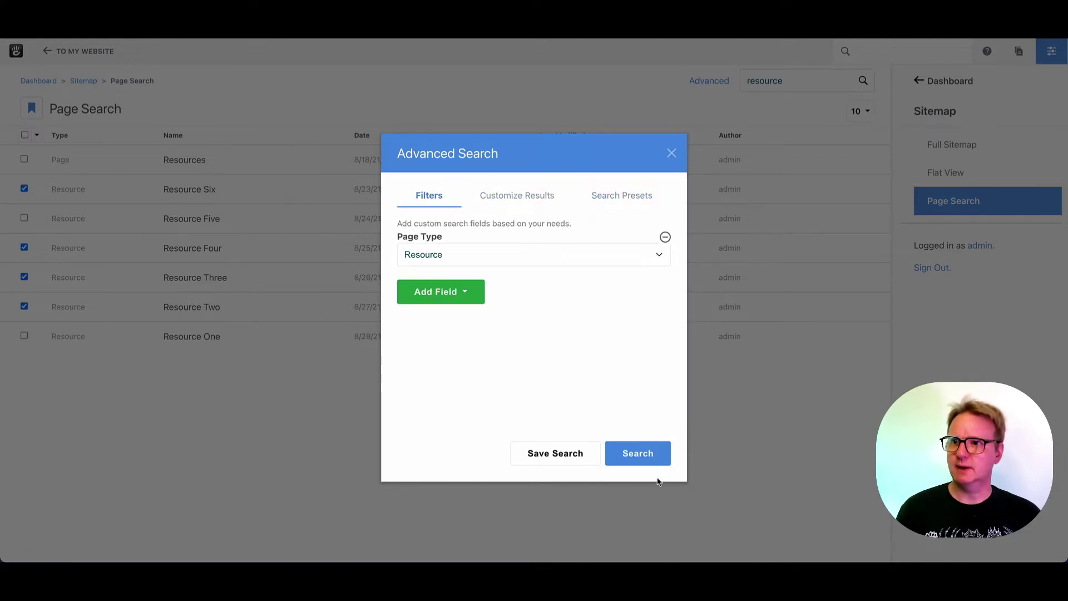
left_click(628, 451)
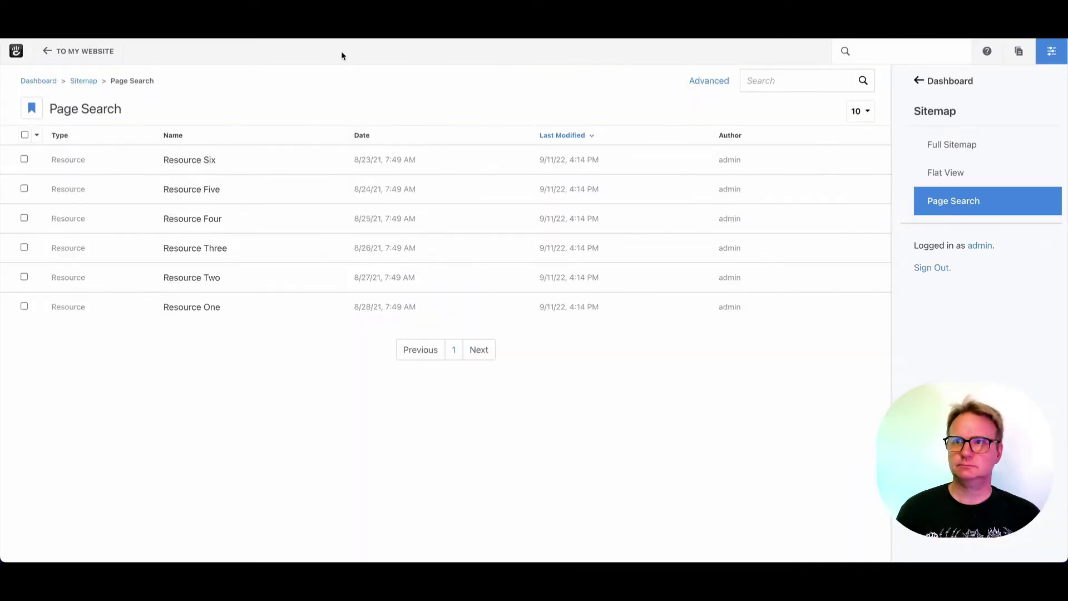
Save the current search as a preset named 'Just Resources'
left_click(706, 80)
left_click(603, 205)
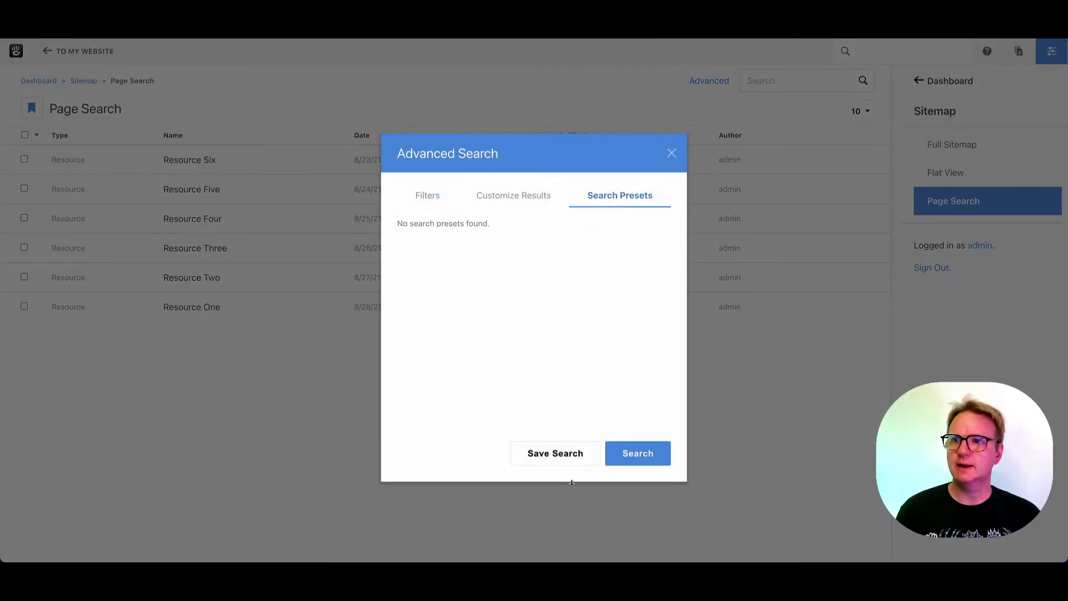
left_click(556, 453)
left_click(508, 283)
type("Just Resources")
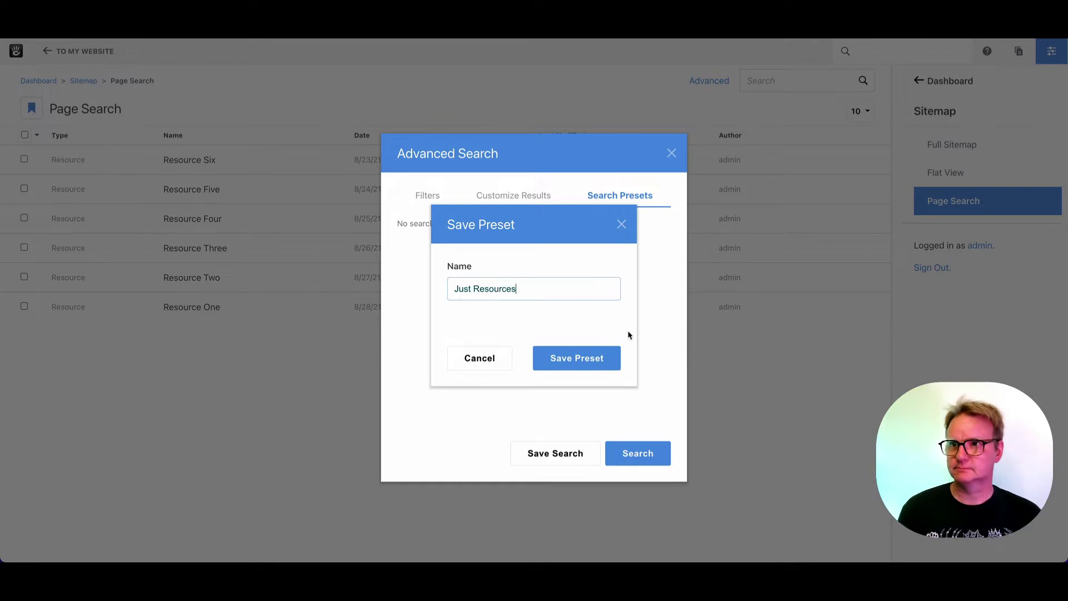
left_click(617, 349)
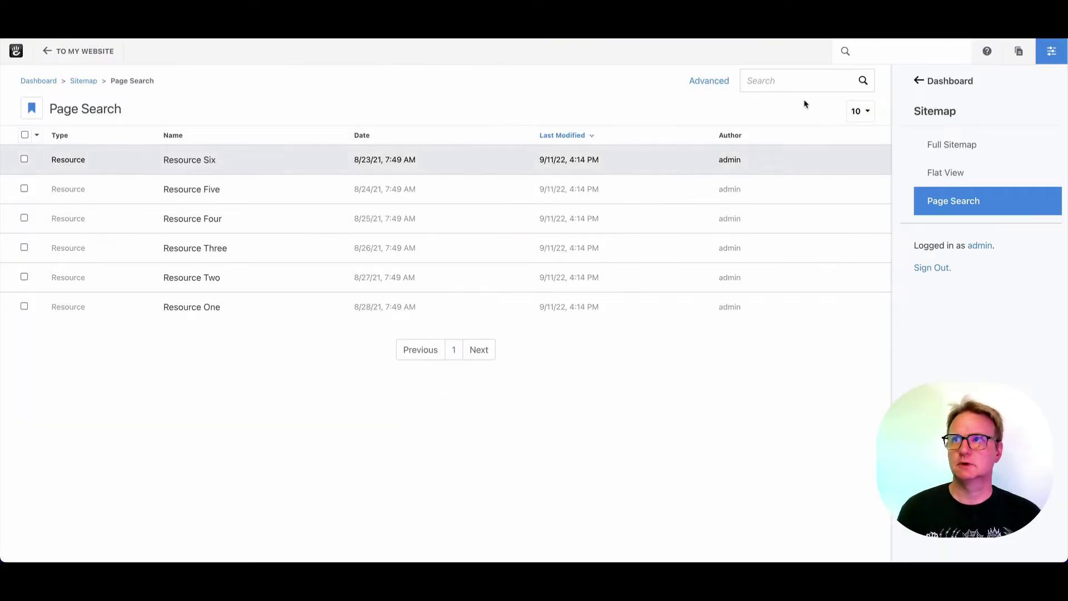
Reapply the Just Resources preset, keeping the Resource page type filter unchanged
left_click(698, 82)
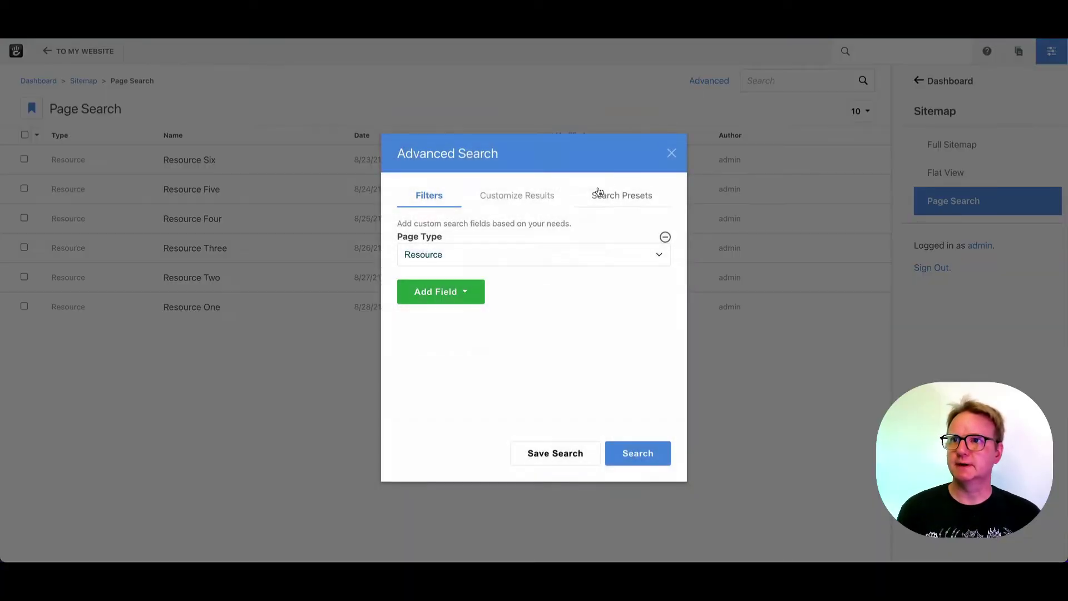
left_click(523, 254)
left_click(585, 306)
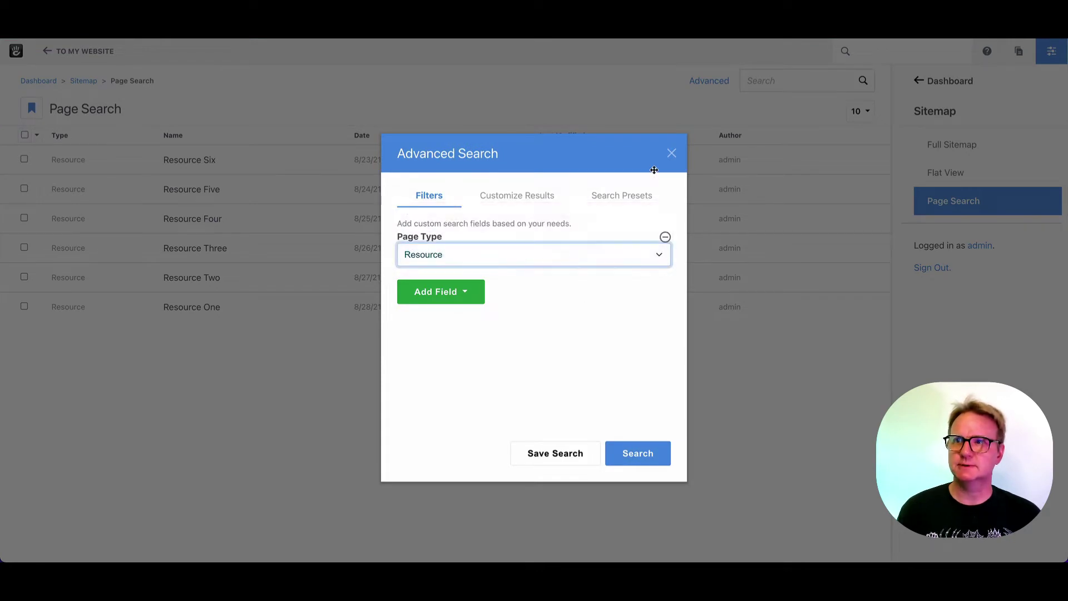
left_click(638, 195)
left_click(473, 233)
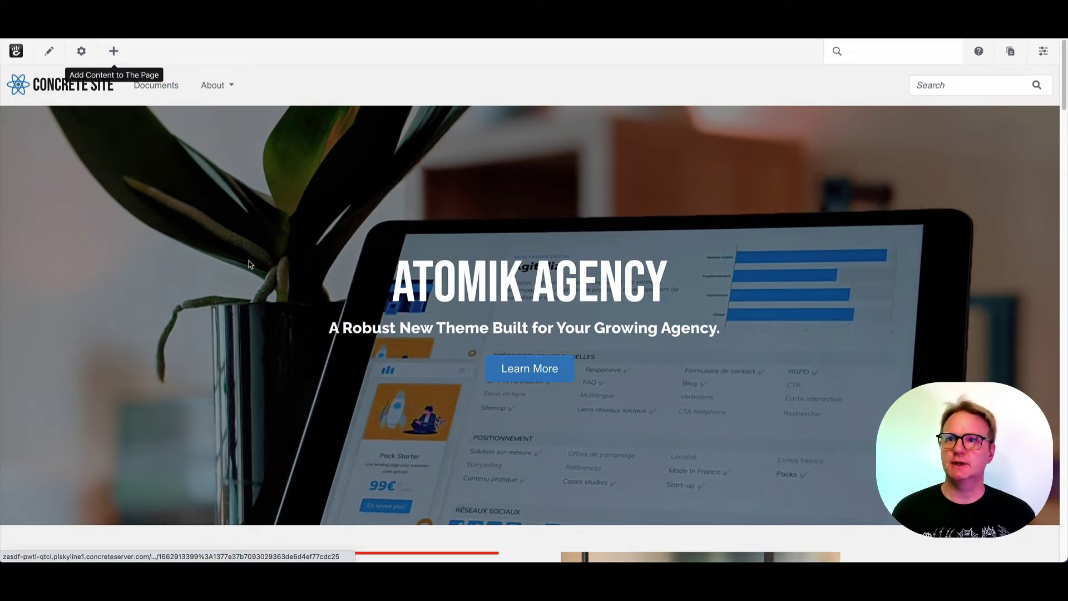
Put the home page into edit mode, browsing and then closing the block library
left_click(113, 51)
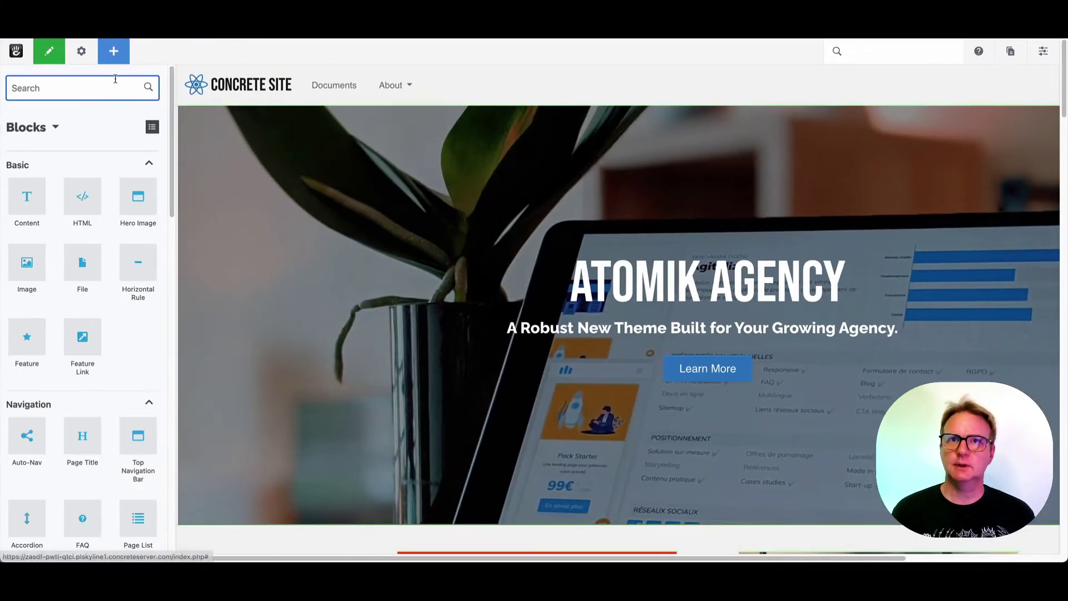
left_click(56, 129)
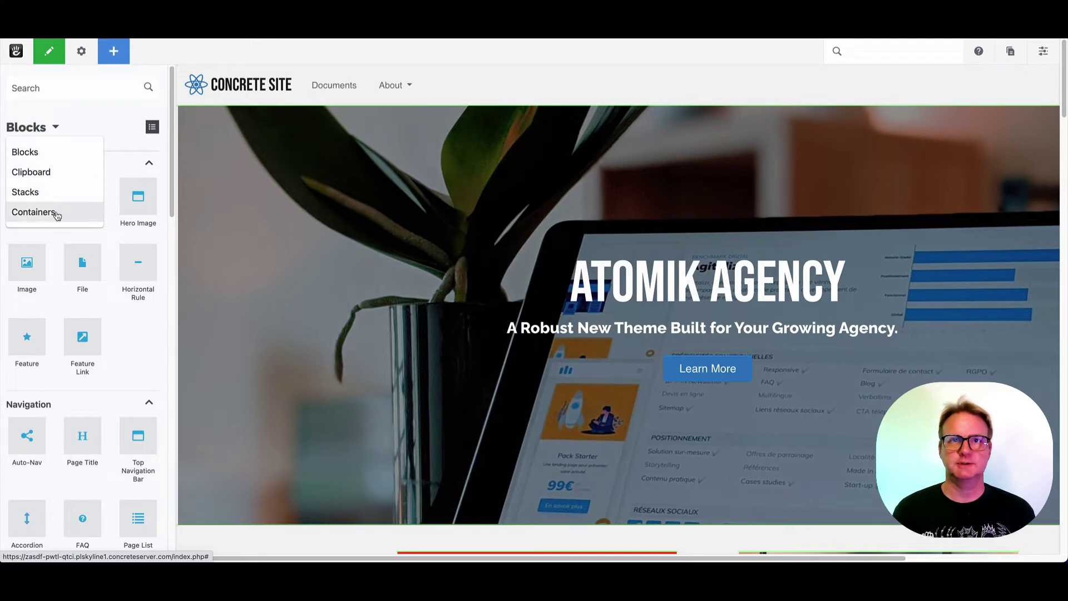
left_click(549, 263)
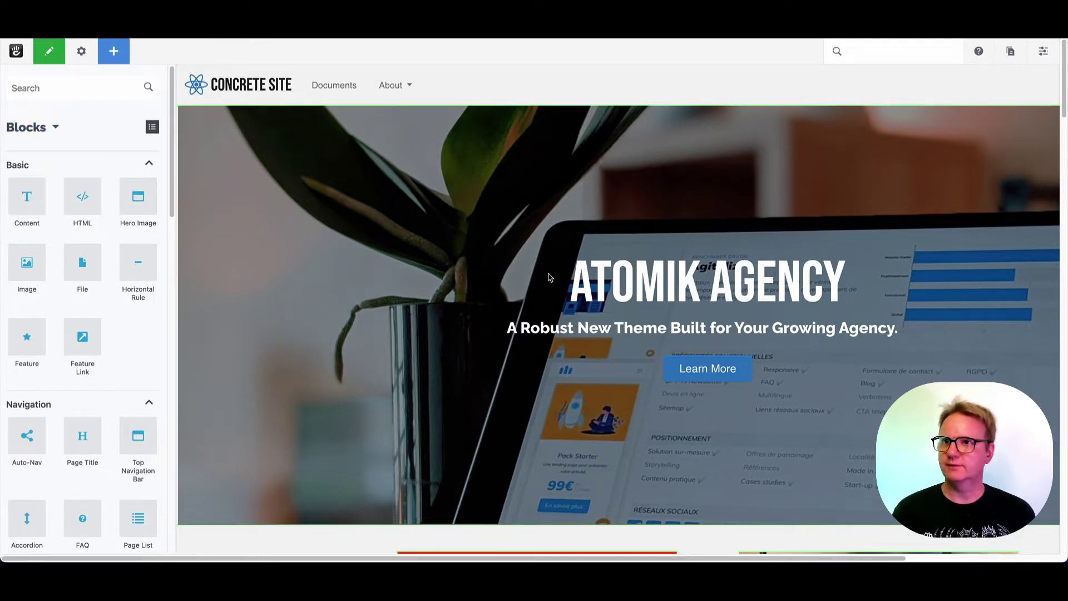
left_click(126, 46)
Copy the Leverage Agile Frameworks block to the clipboard and bring up Publish Changes
scroll(399, 230, "down", 10)
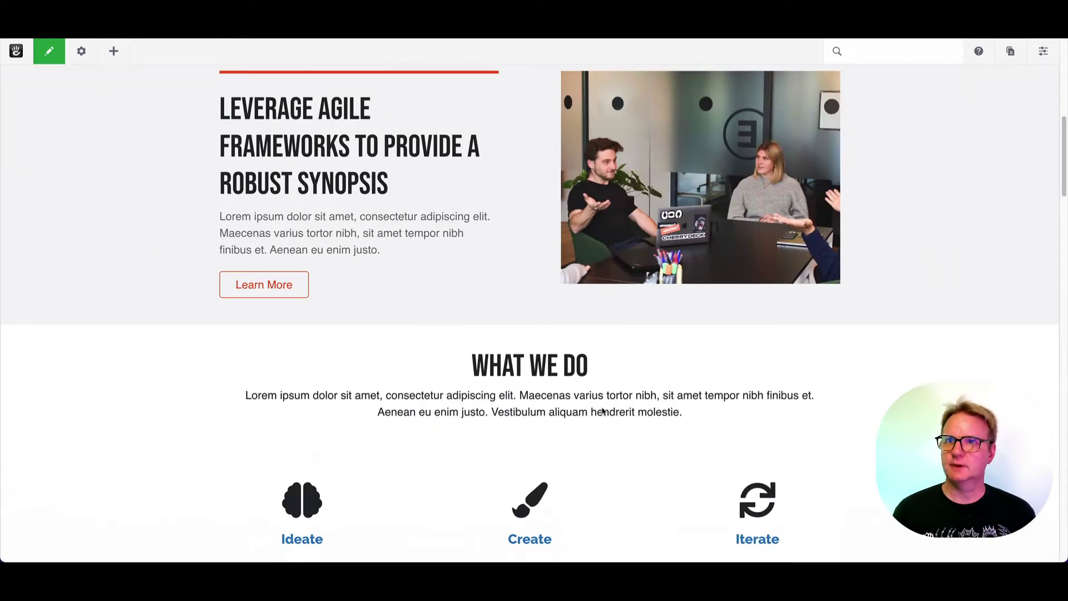
right_click(399, 230)
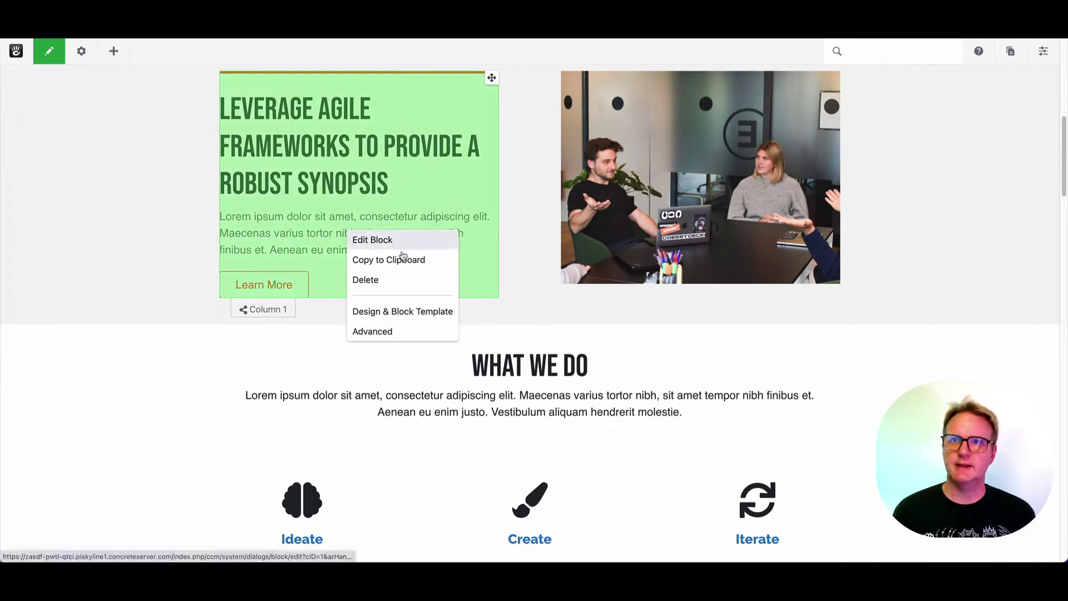
left_click(416, 262)
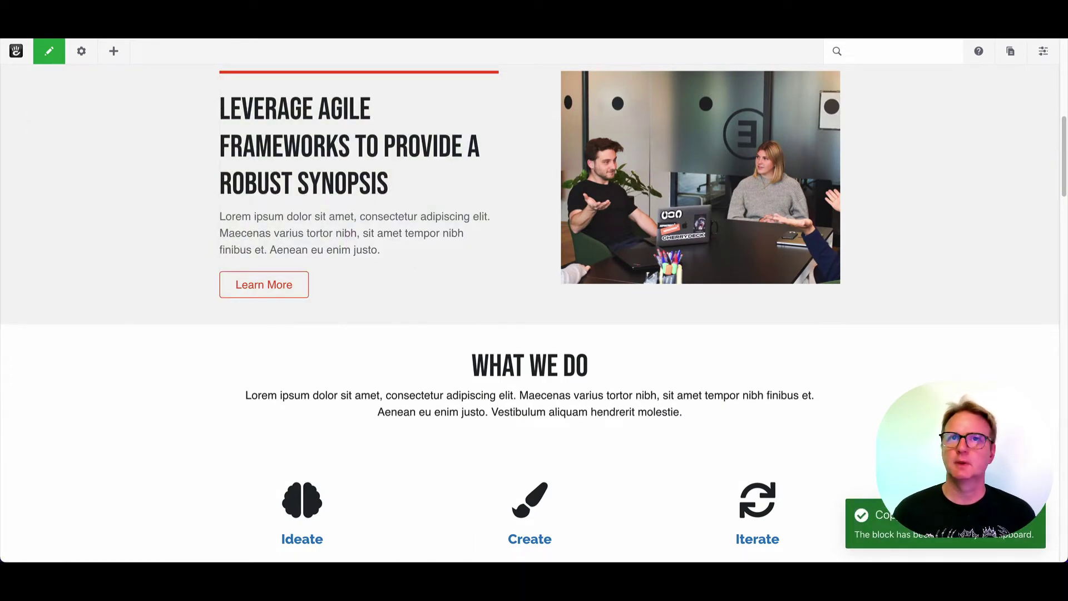
left_click(60, 54)
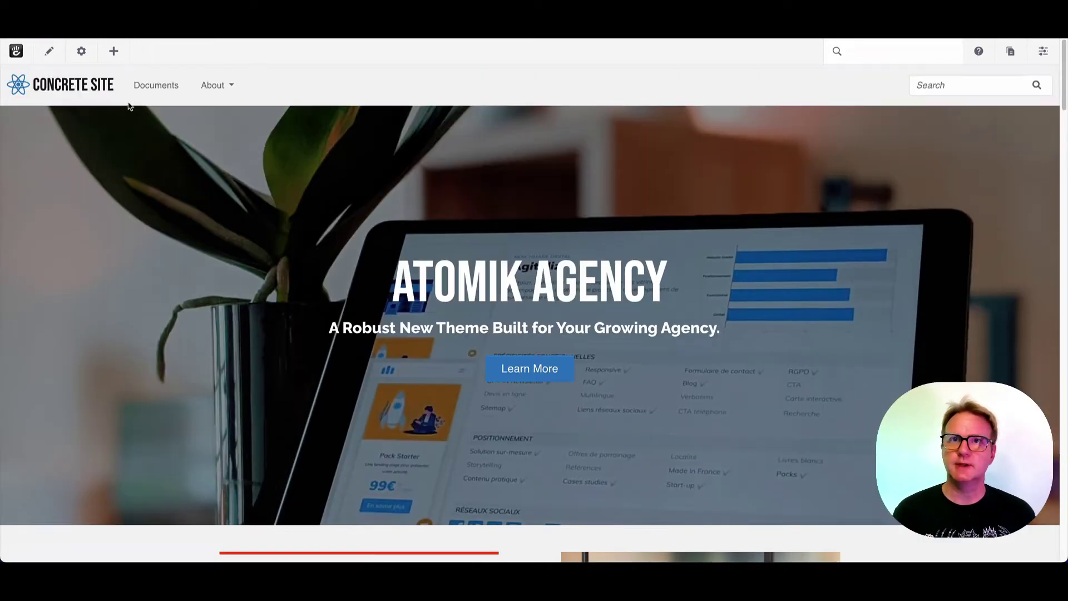
On the Documents page, paste the clipboard's Feature Link block below dummy.pdf and exit edit mode
left_click(142, 90)
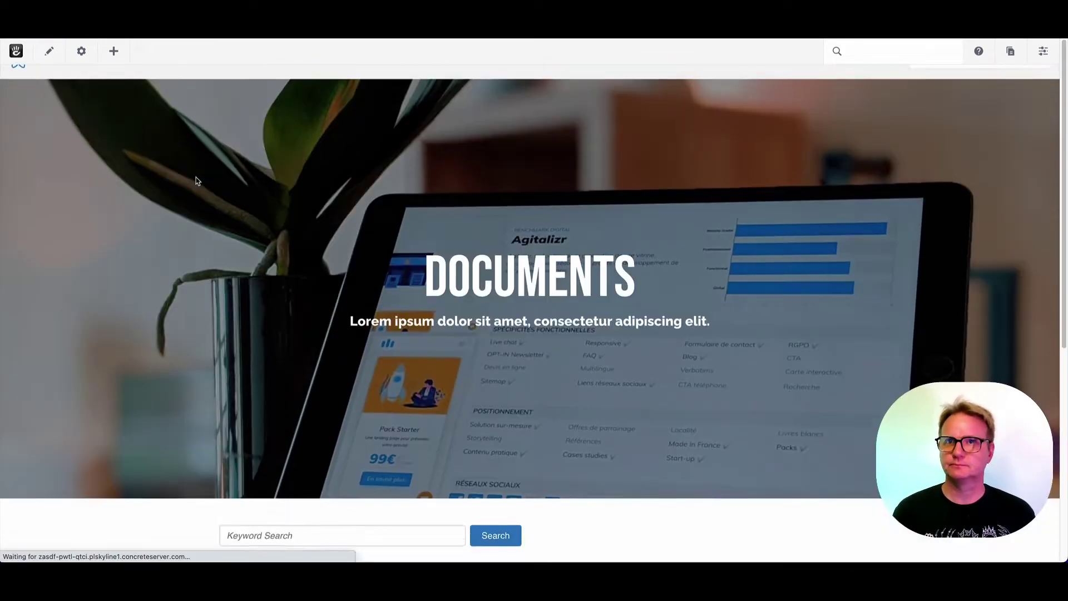
left_click(114, 52)
left_click(55, 126)
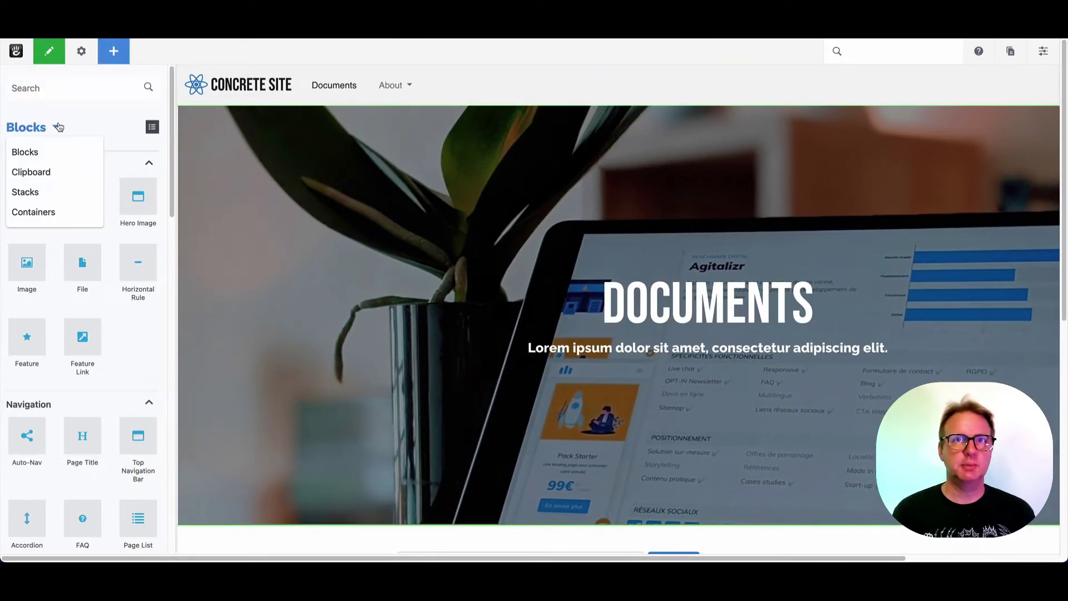
left_click(31, 172)
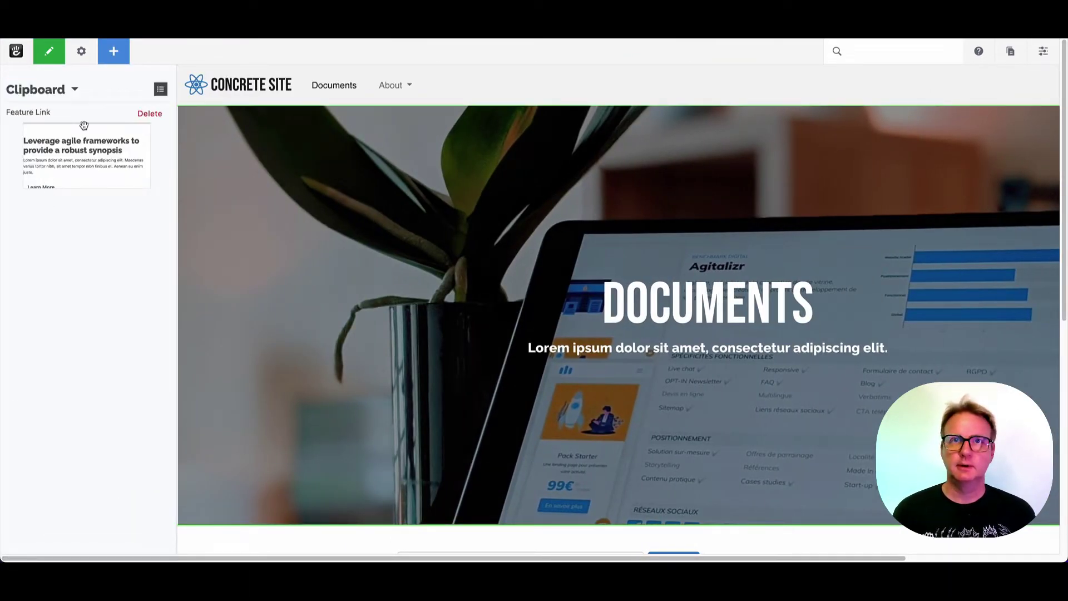
left_click_drag(84, 124, 467, 526)
scroll(473, 287, "down", 8)
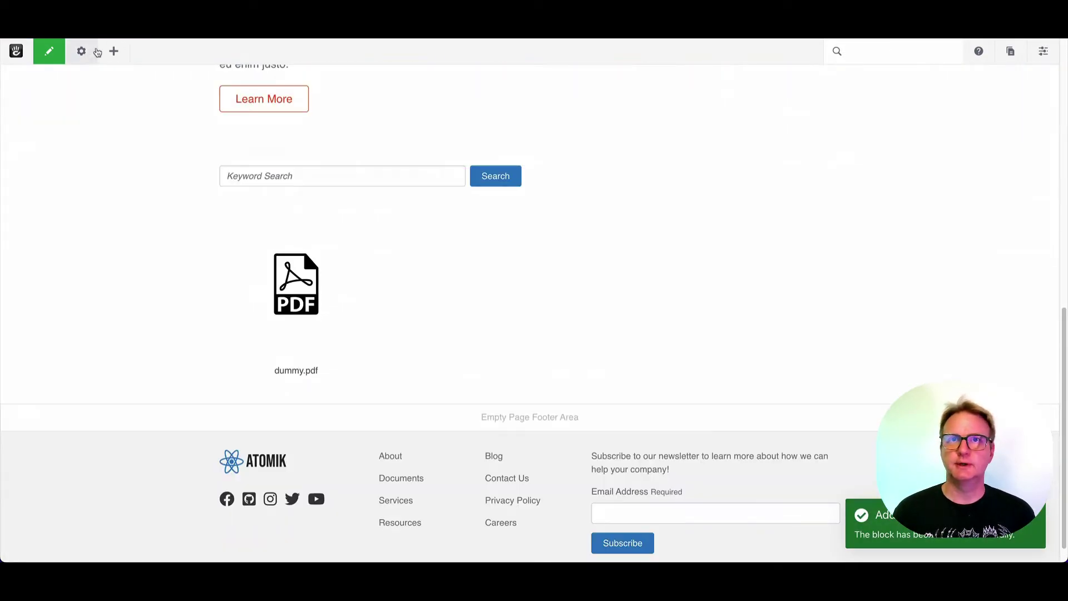
left_click(117, 51)
left_click_drag(84, 118, 522, 376)
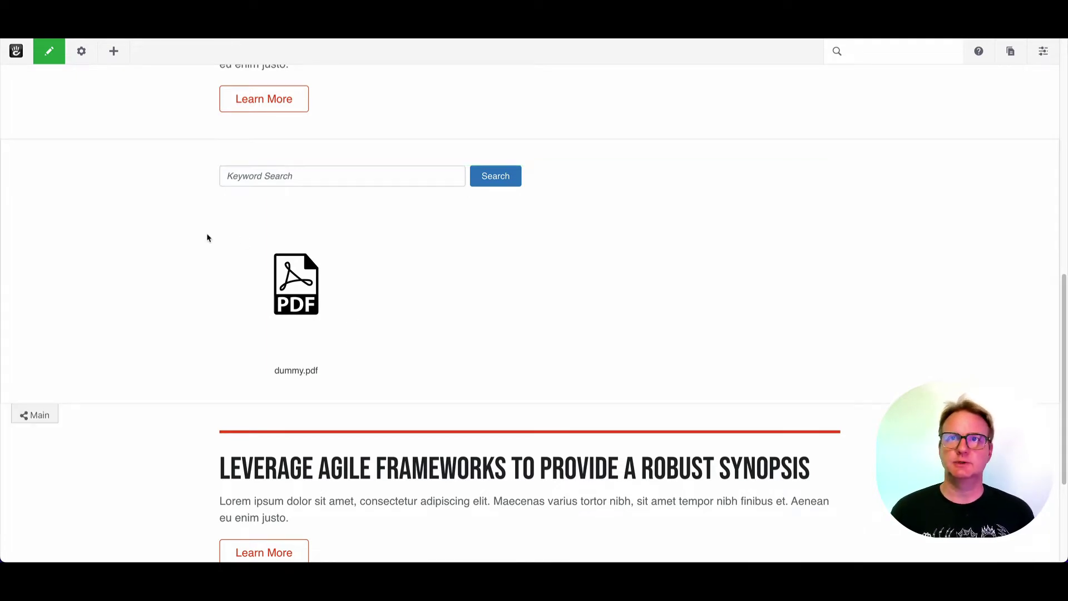
left_click(49, 58)
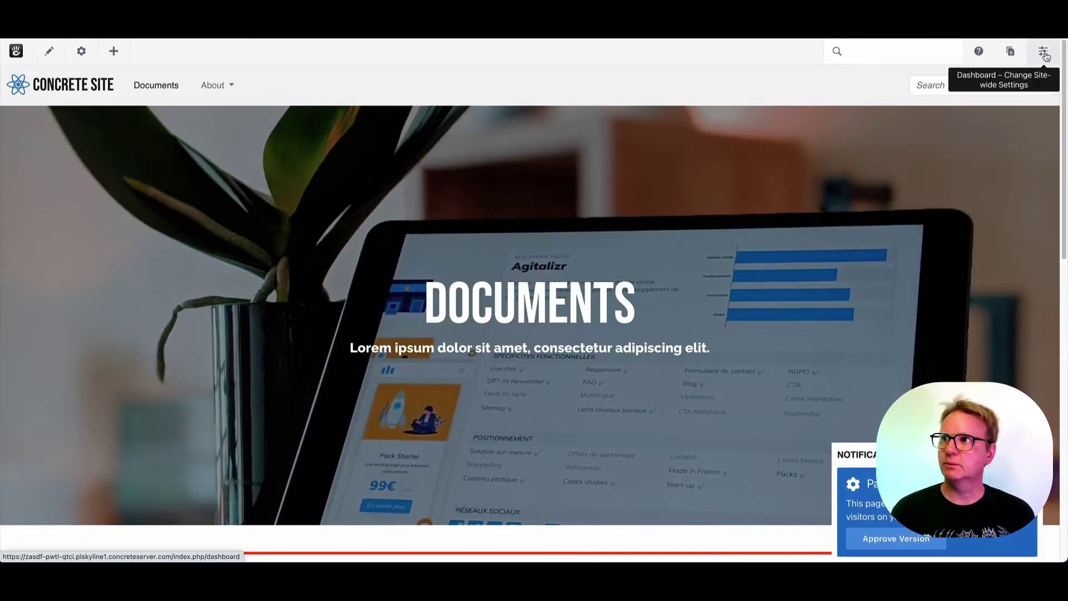
Go to Stacks & Blocks from the Dashboard menu
left_click(1041, 51)
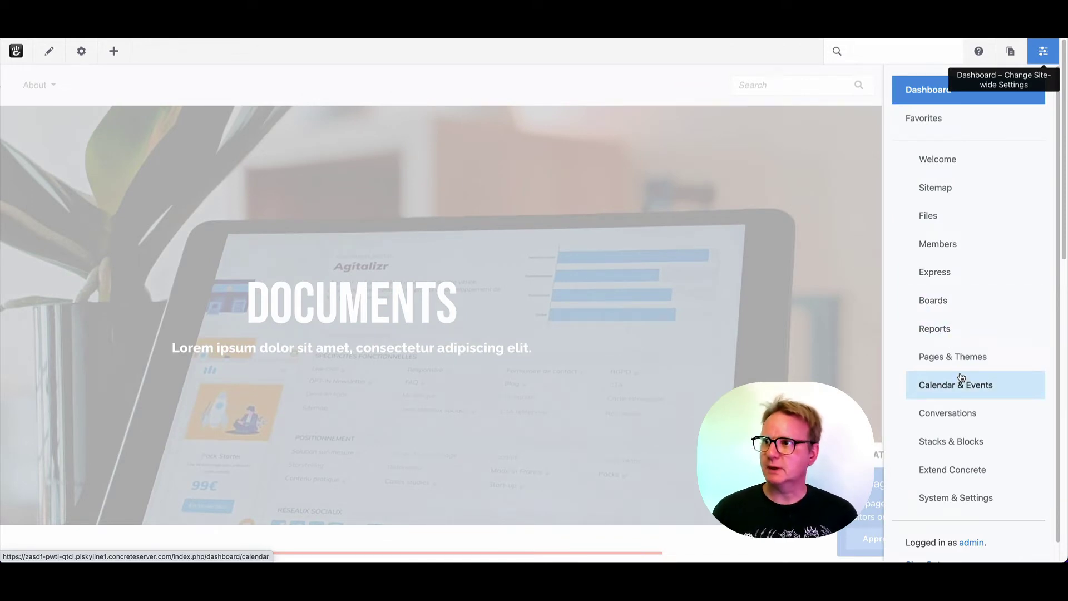
left_click(976, 442)
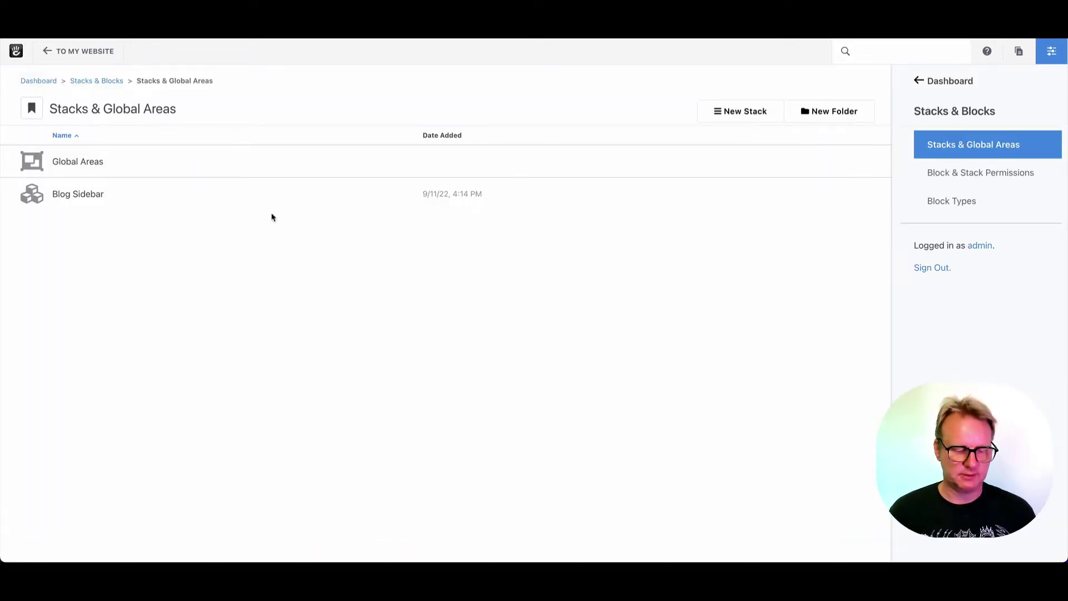
Create a new stack named 'Footer Blocks'
left_click(770, 119)
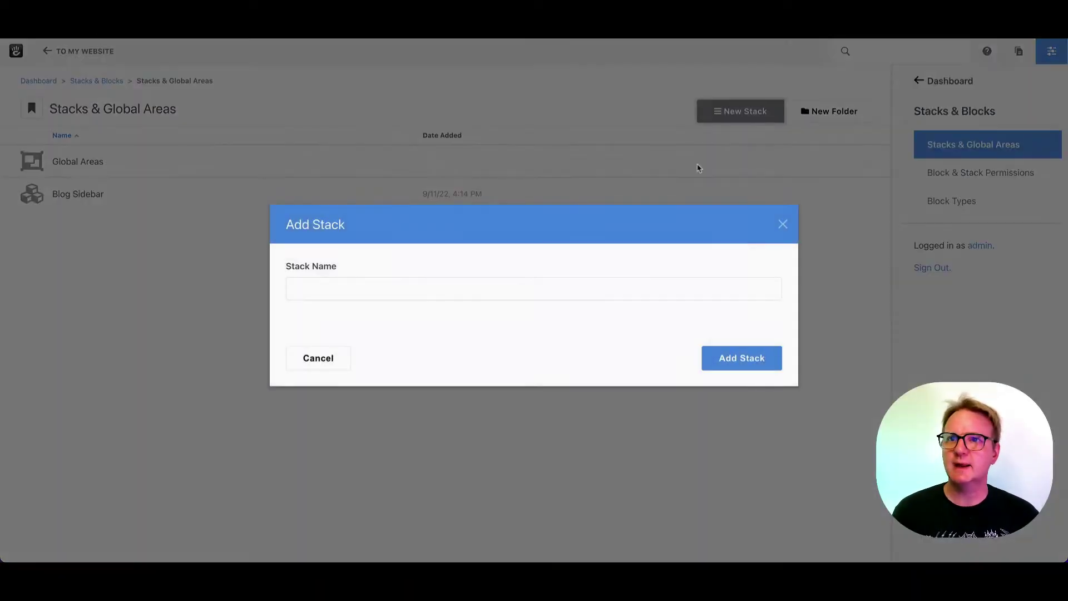
left_click(389, 284)
type("Footer")
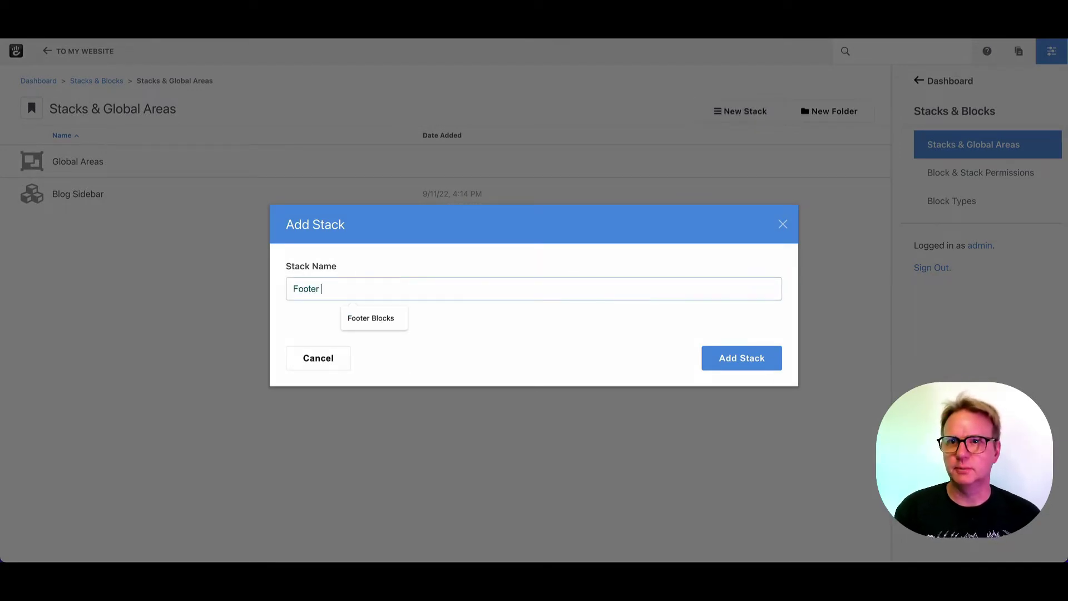
type(" Blocks")
key("Return")
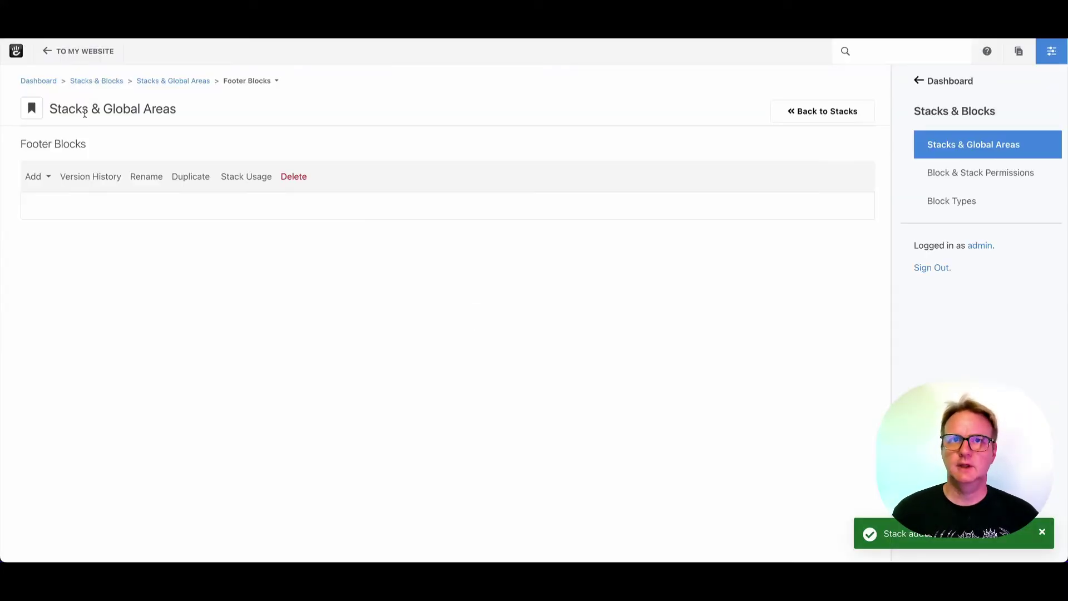
Add a Content block reading 'Thanks for reading!' to the Footer Blocks stack
left_click(31, 178)
left_click(34, 201)
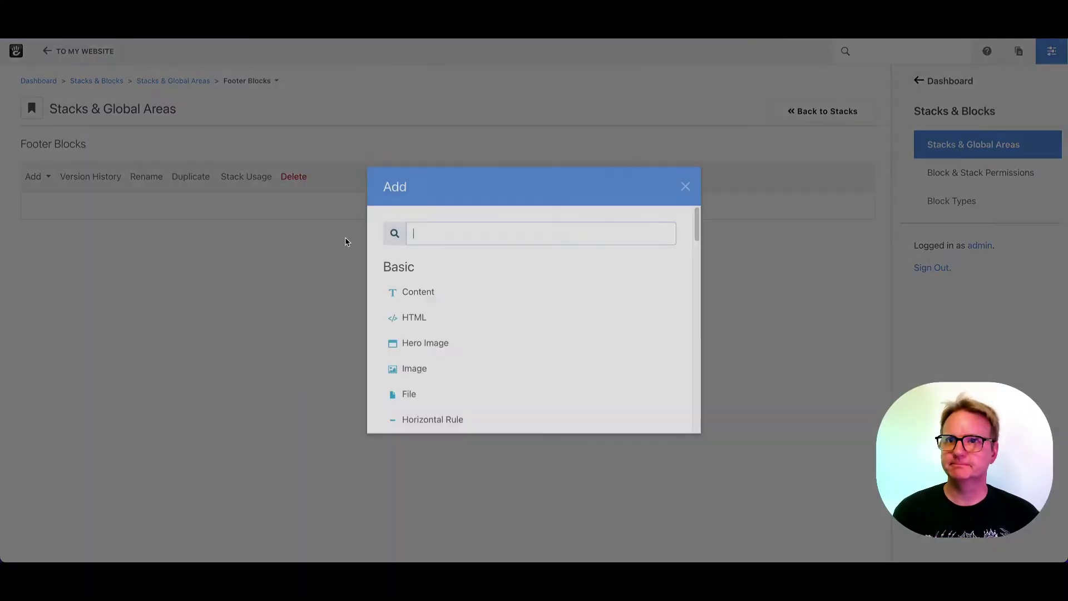
left_click(433, 297)
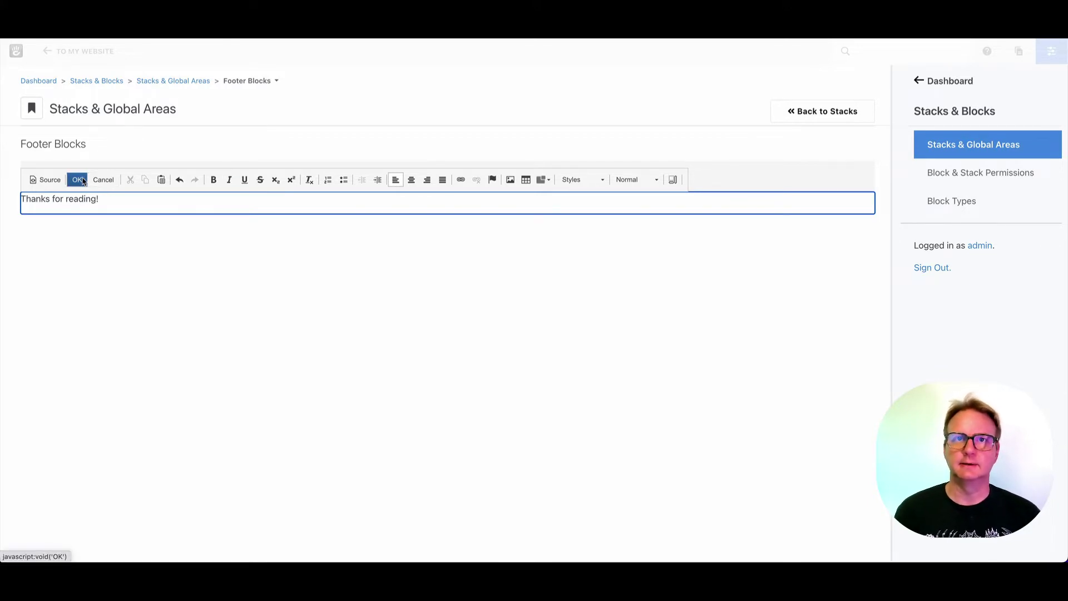
left_click(77, 179)
Start adding another block to the stack, searching for 'add thuis'
left_click(33, 177)
left_click(53, 205)
type("add thuis")
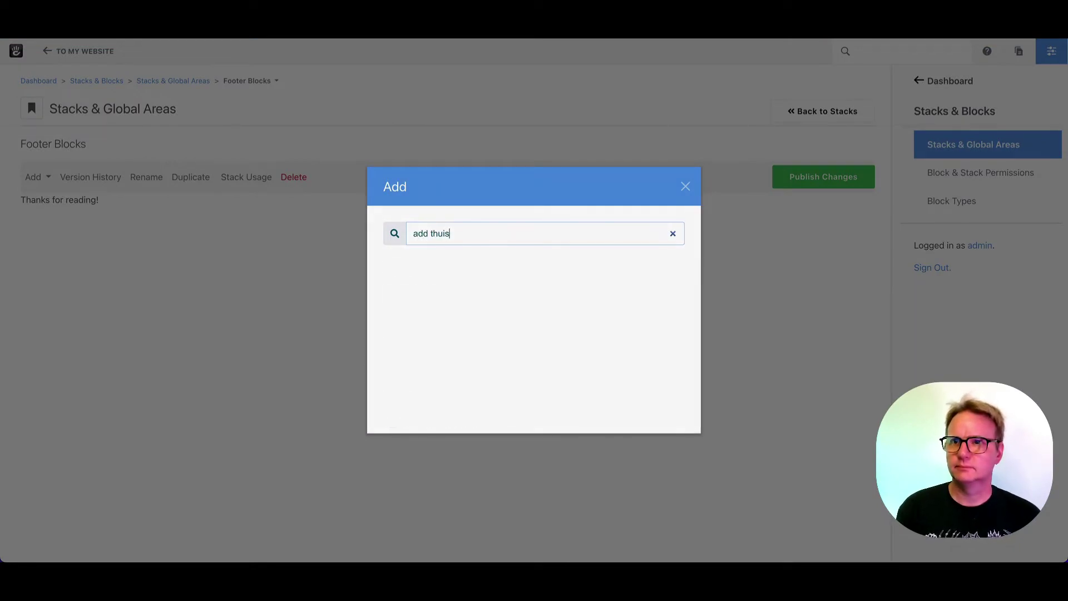
Add a Social Links block with Facebook, Github and Instagram icons, then begin another block
key("BackSpace")
key("BackSpace")
key("BackSpace")
key("BackSpace")
key("BackSpace")
key("BackSpace")
key("BackSpace")
type("soc")
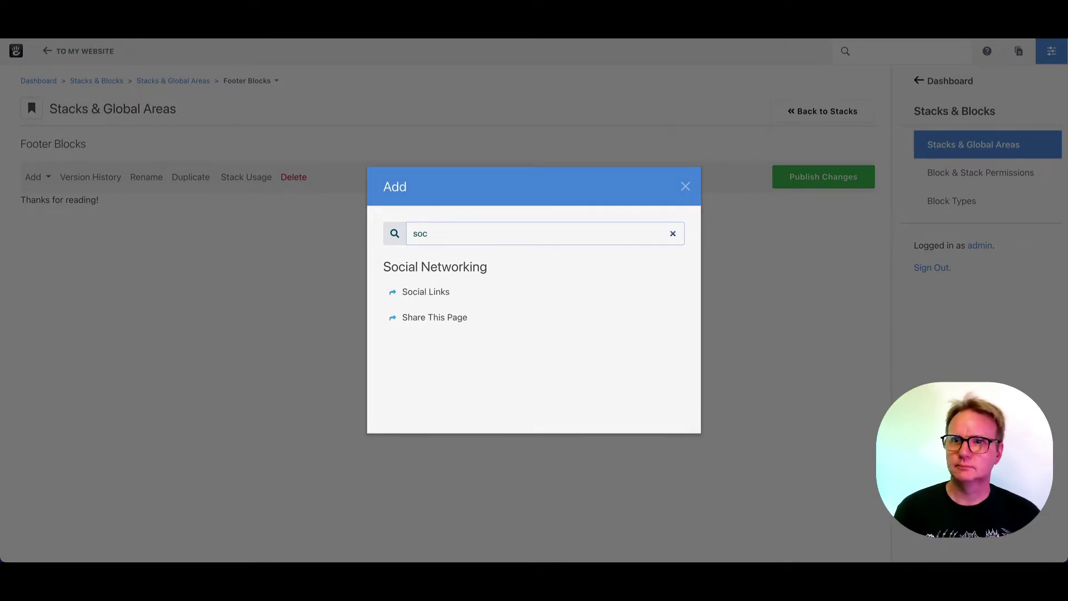
left_click(465, 294)
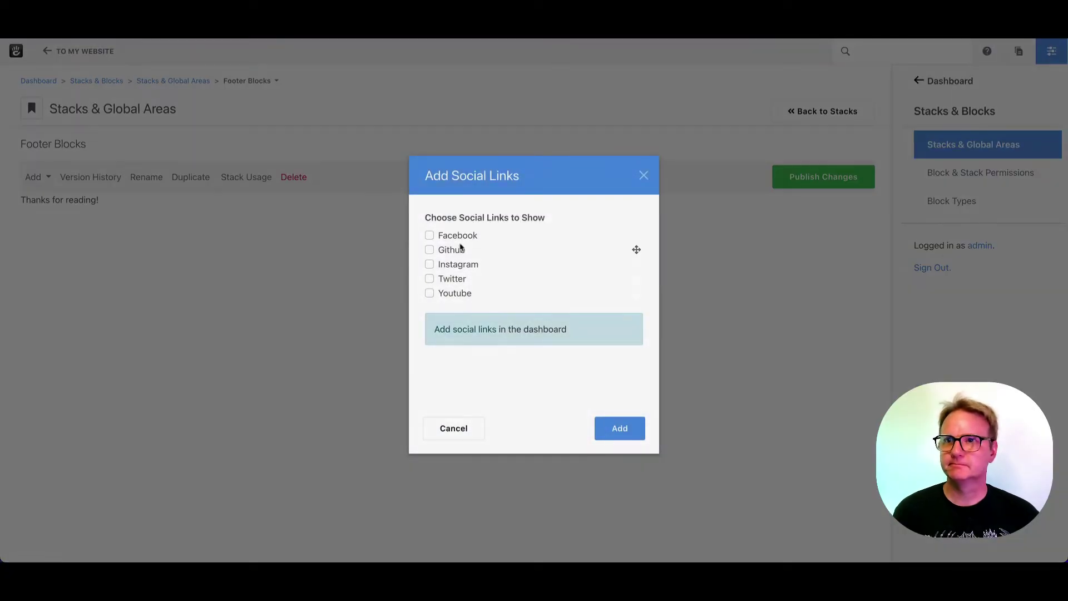
left_click(457, 241)
left_click(455, 251)
left_click(459, 265)
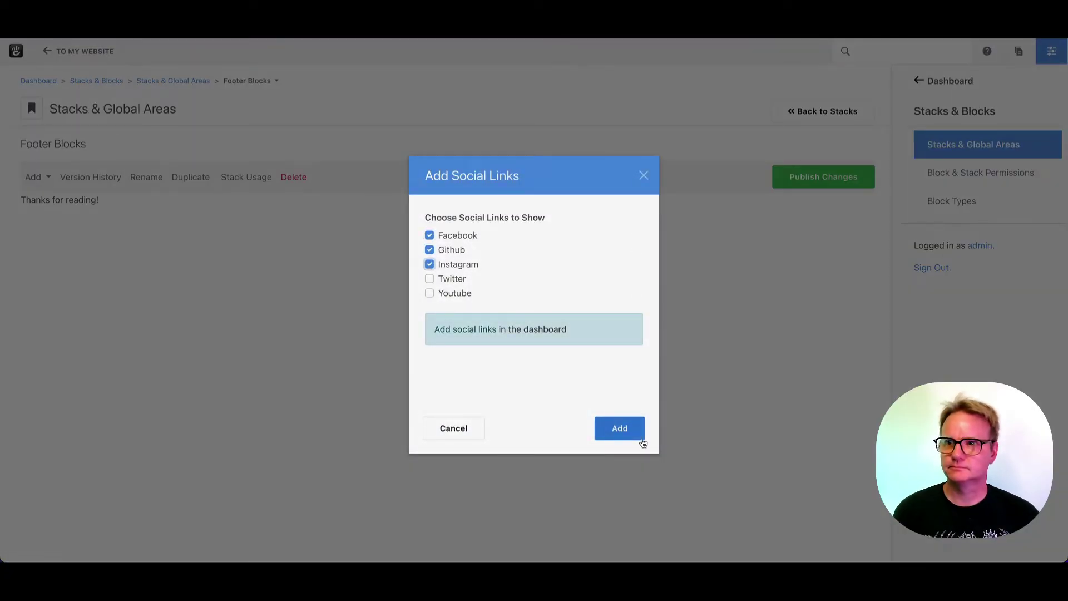
left_click(620, 428)
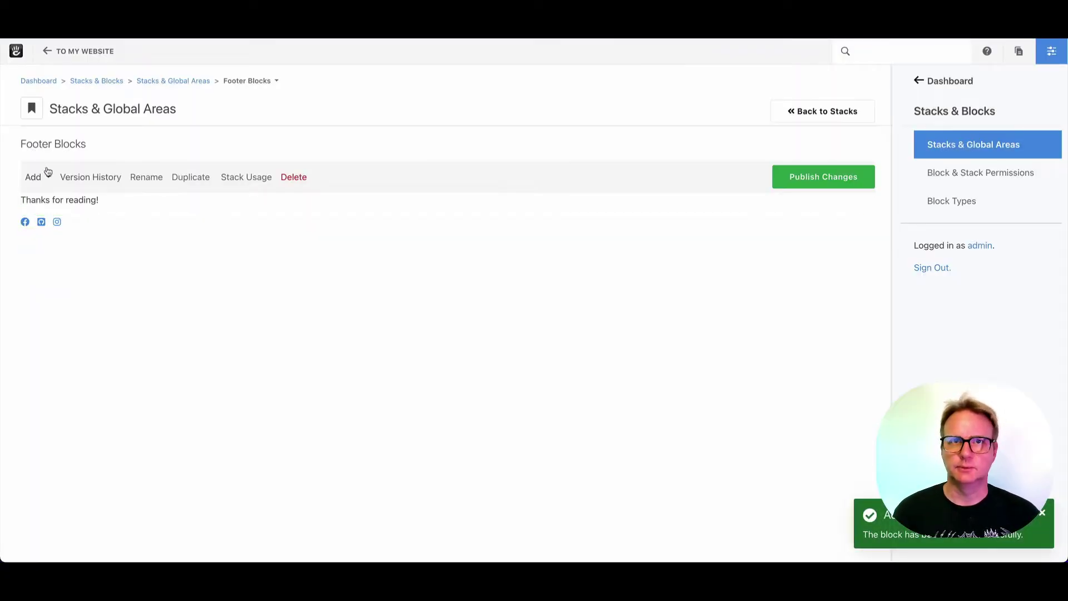
left_click(50, 177)
left_click(62, 206)
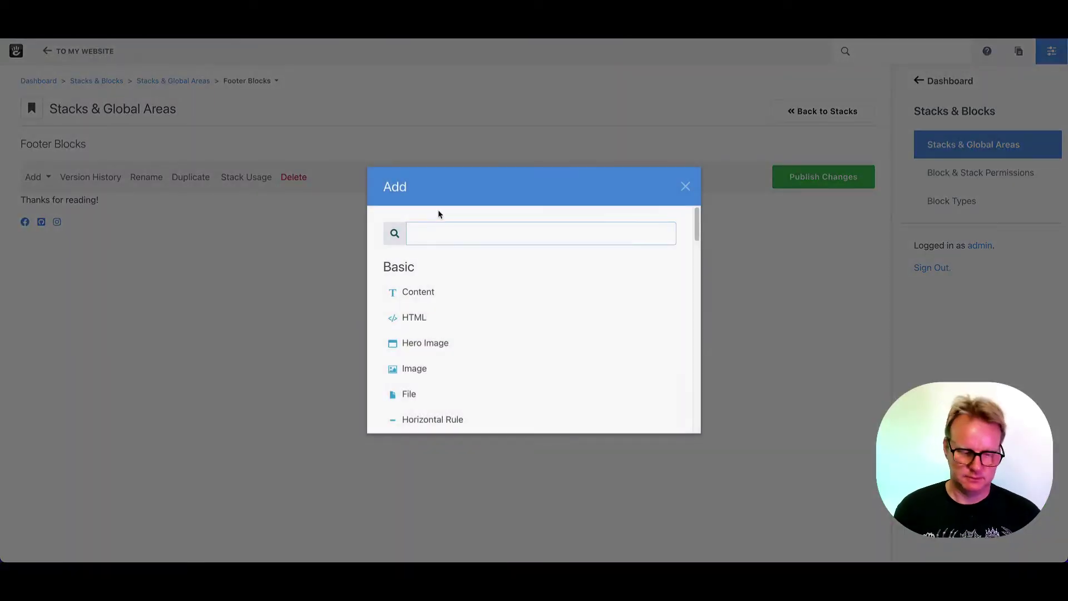
Add a Conversation block with default options, publish Footer Blocks, and return to the website
type("conv")
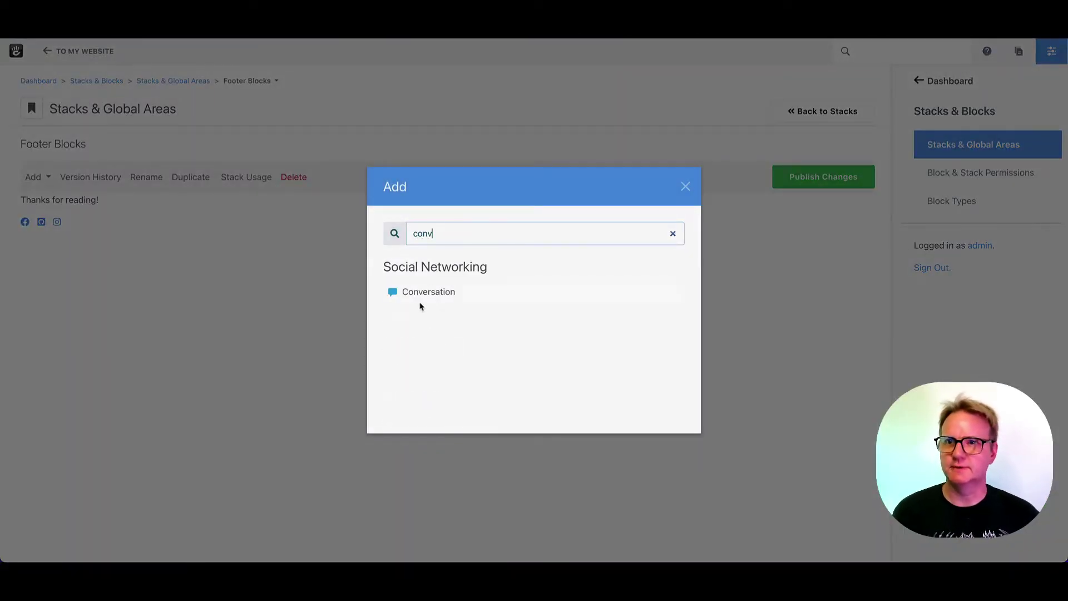
left_click(418, 300)
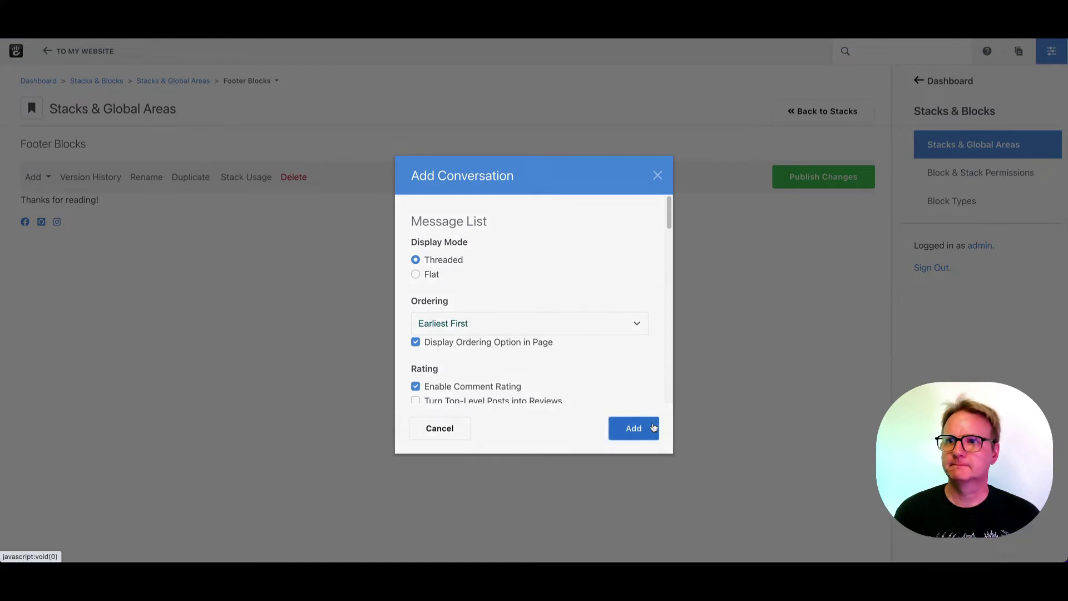
left_click(634, 428)
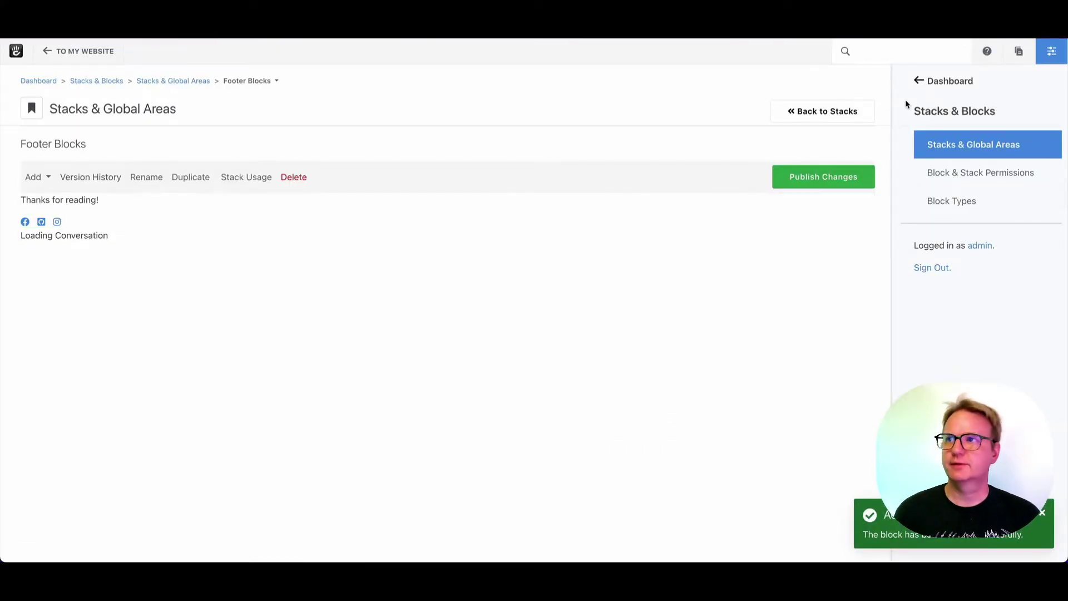
left_click(836, 176)
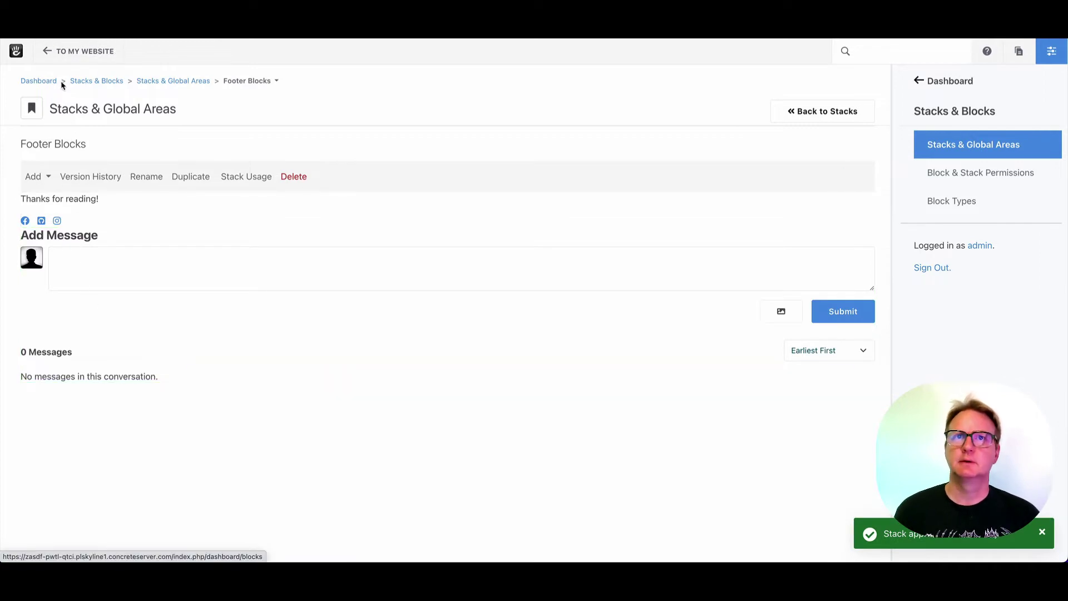
left_click(71, 55)
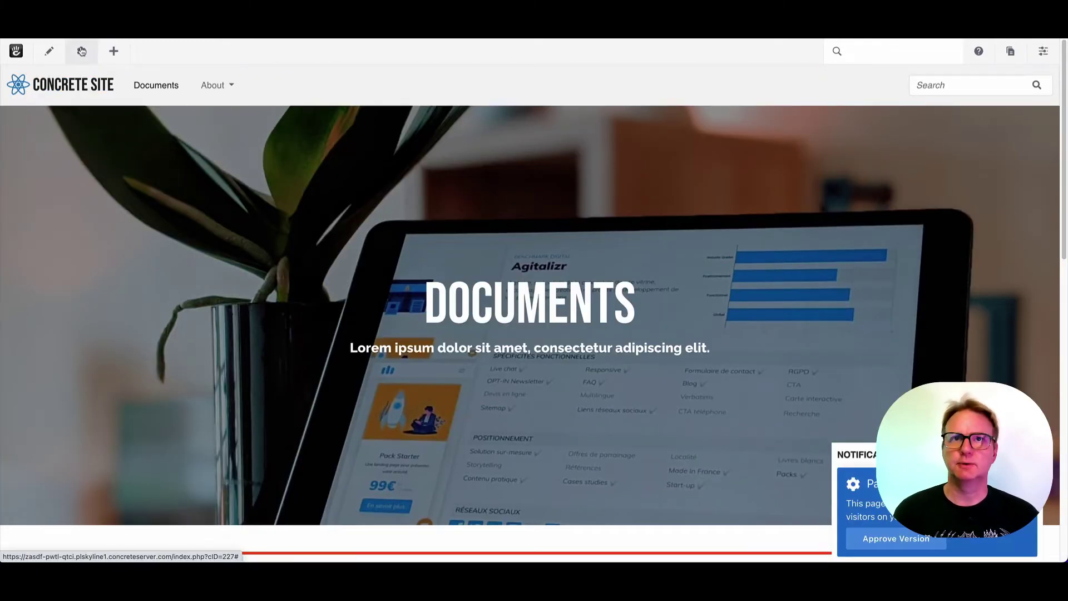
Drag the Footer Blocks stack from the Stacks panel to the bottom of the Documents page
left_click(61, 53)
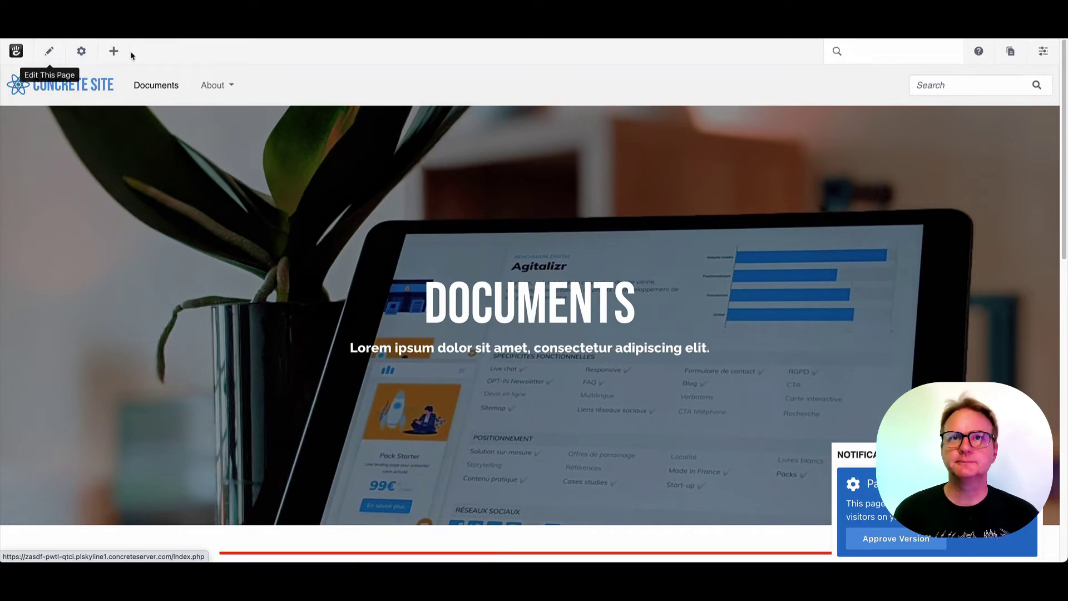
left_click(113, 51)
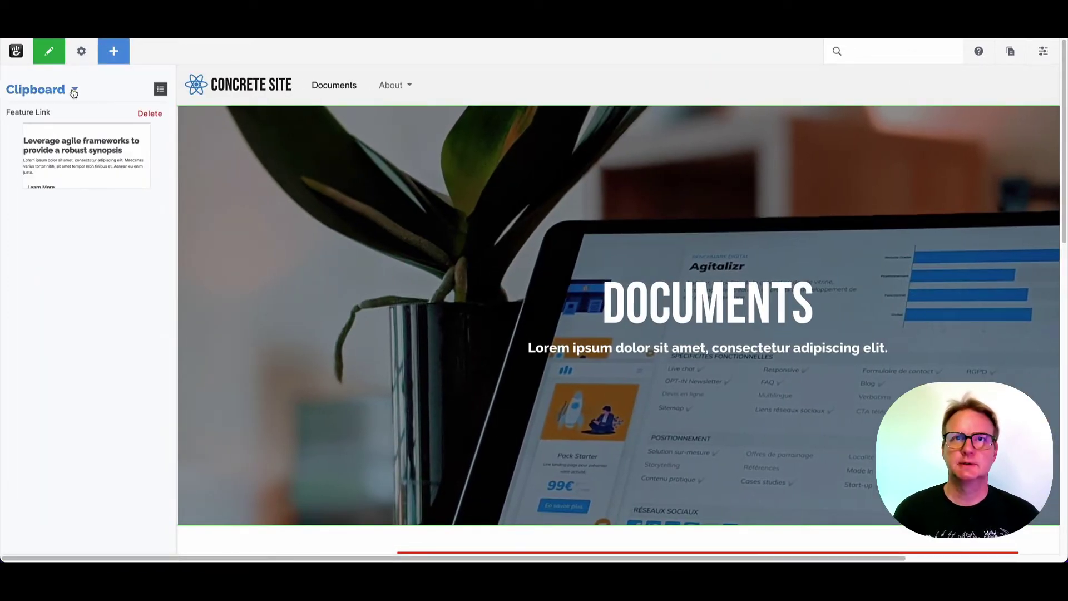
left_click(71, 89)
left_click(50, 154)
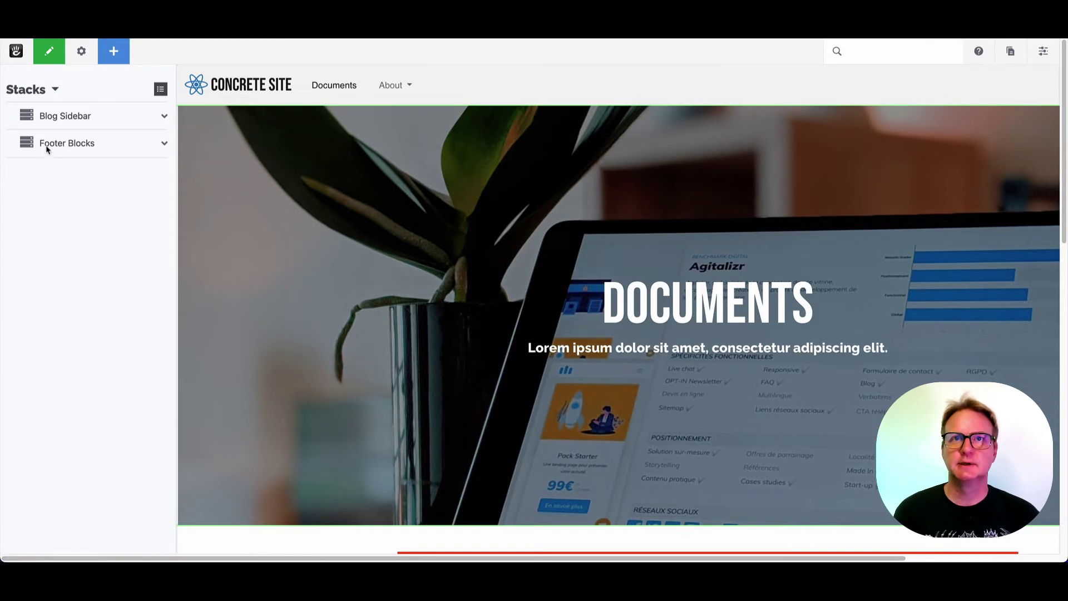
left_click_drag(79, 145, 536, 398)
scroll(539, 285, "down", 10)
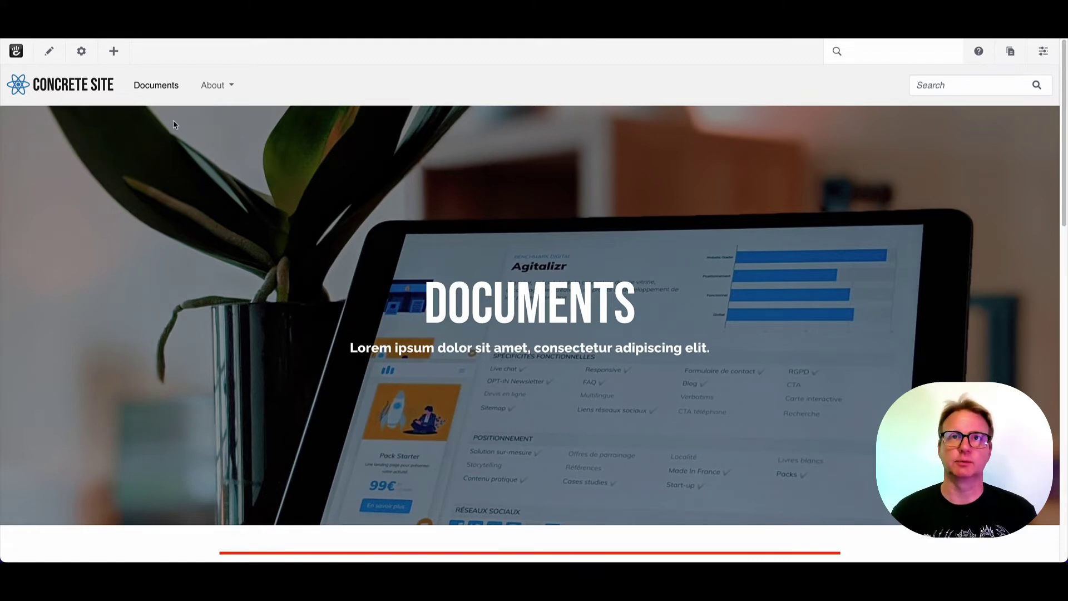
left_click(79, 60)
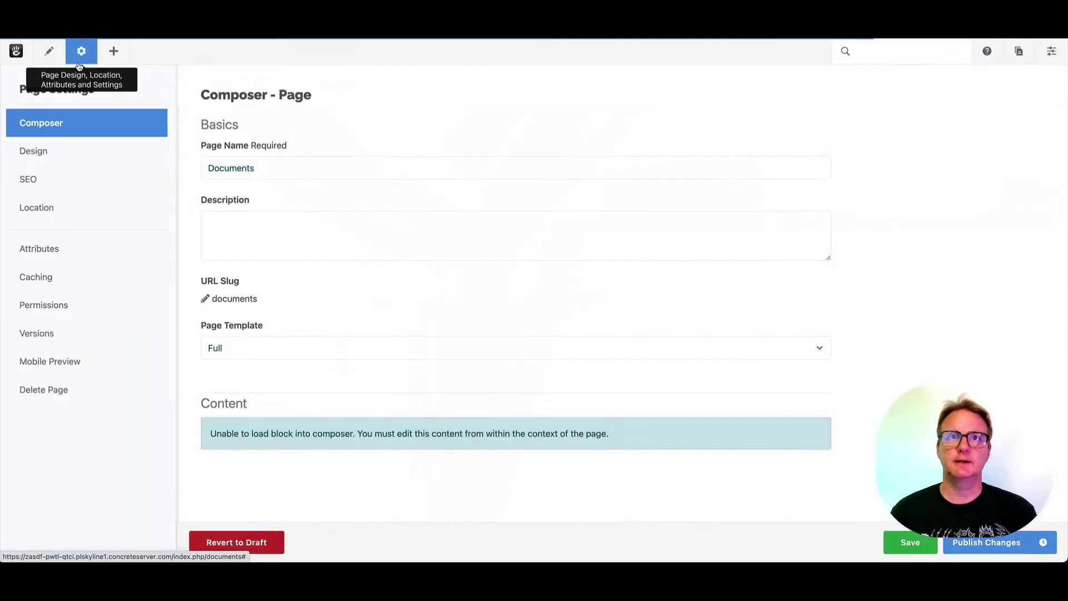
left_click(61, 312)
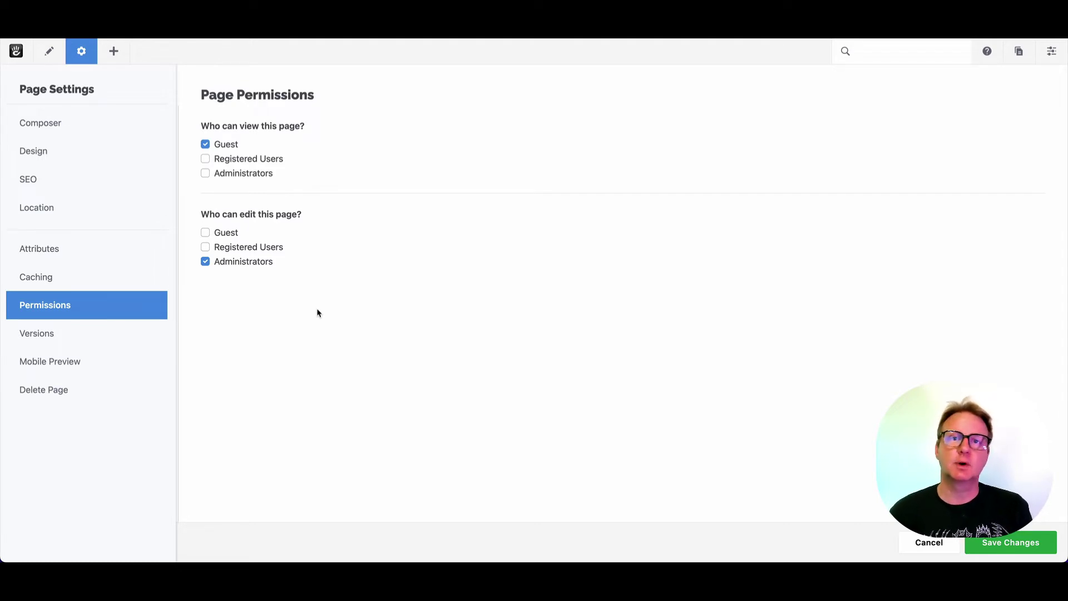
Search 'adv' in the dashboard and enable Advanced Permissions
left_click(876, 63)
type("adv")
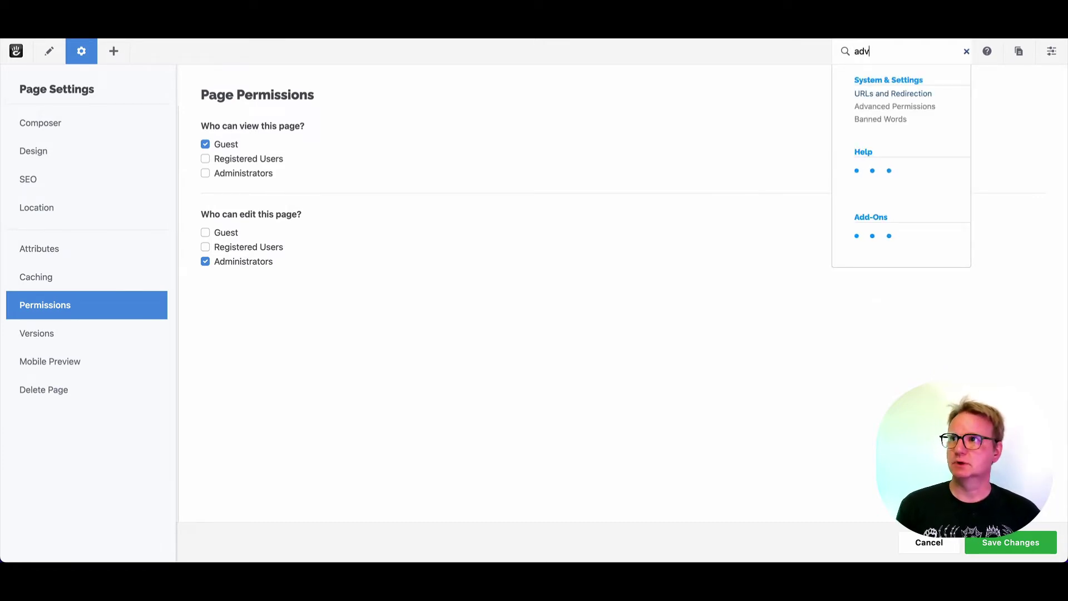
left_click(897, 112)
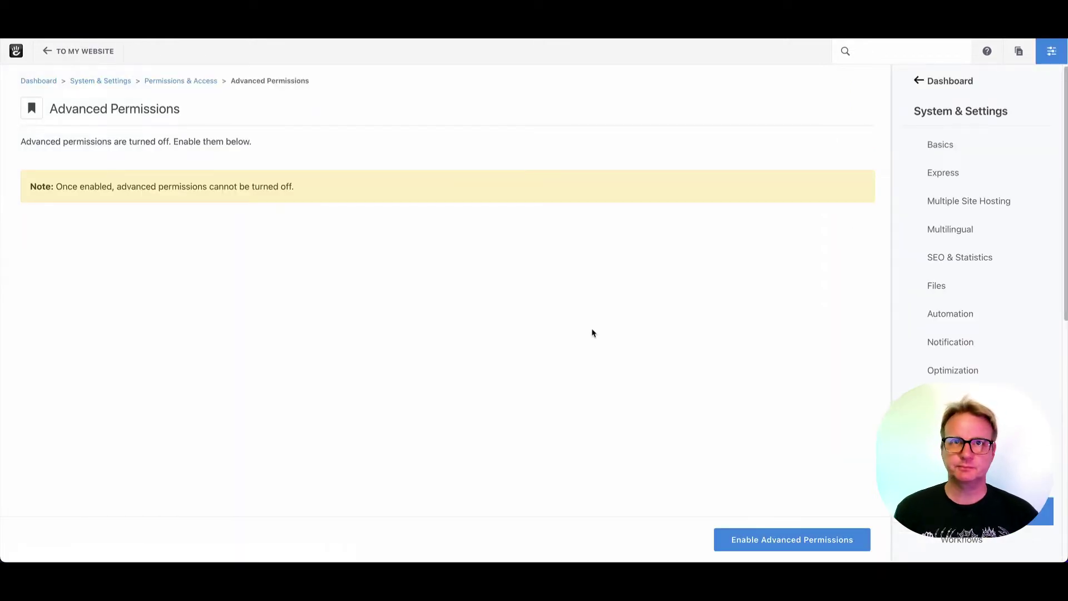
left_click(804, 549)
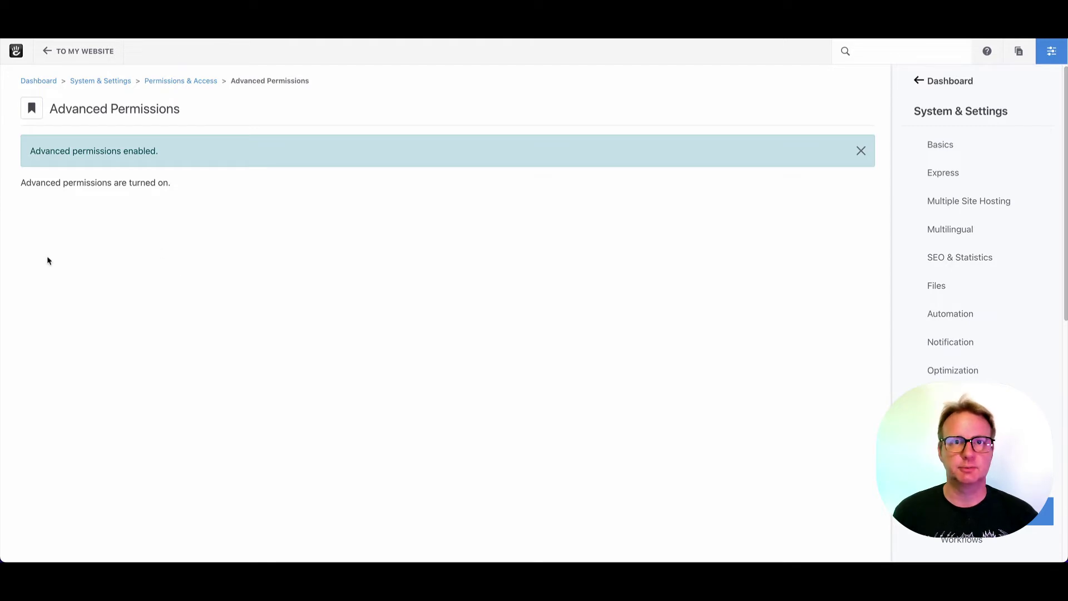
Open the Documents page's Permissions settings and expand the Assign Permissions dropdown
left_click(75, 62)
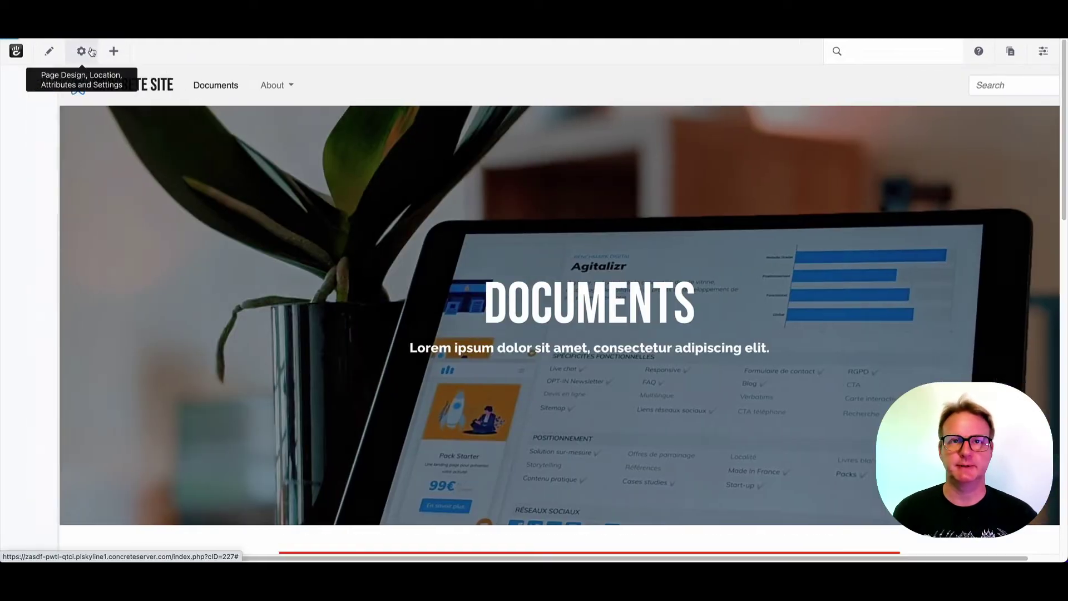
left_click(92, 52)
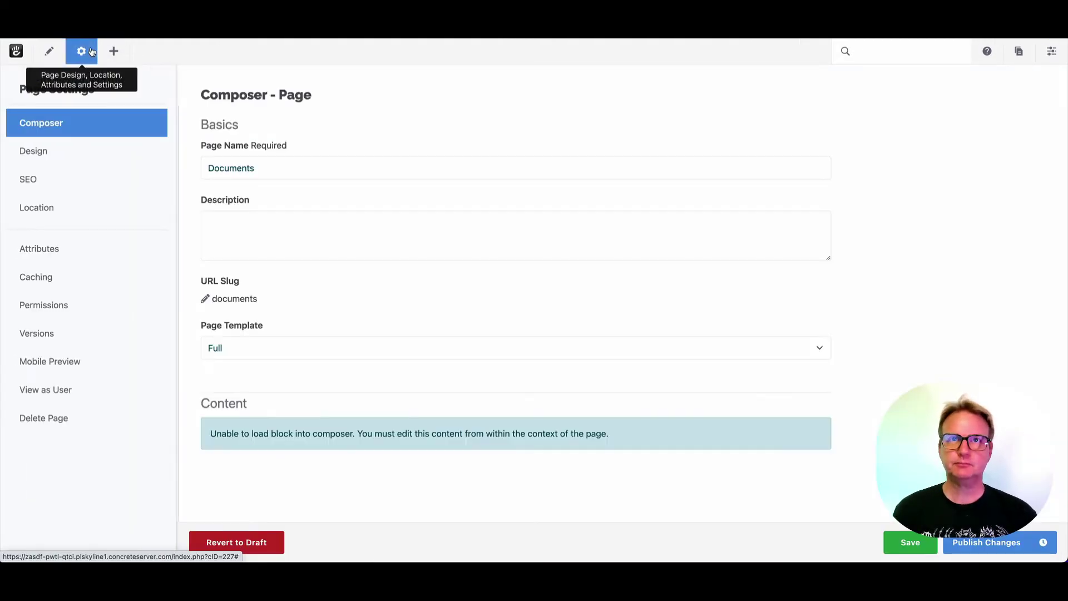
left_click(59, 305)
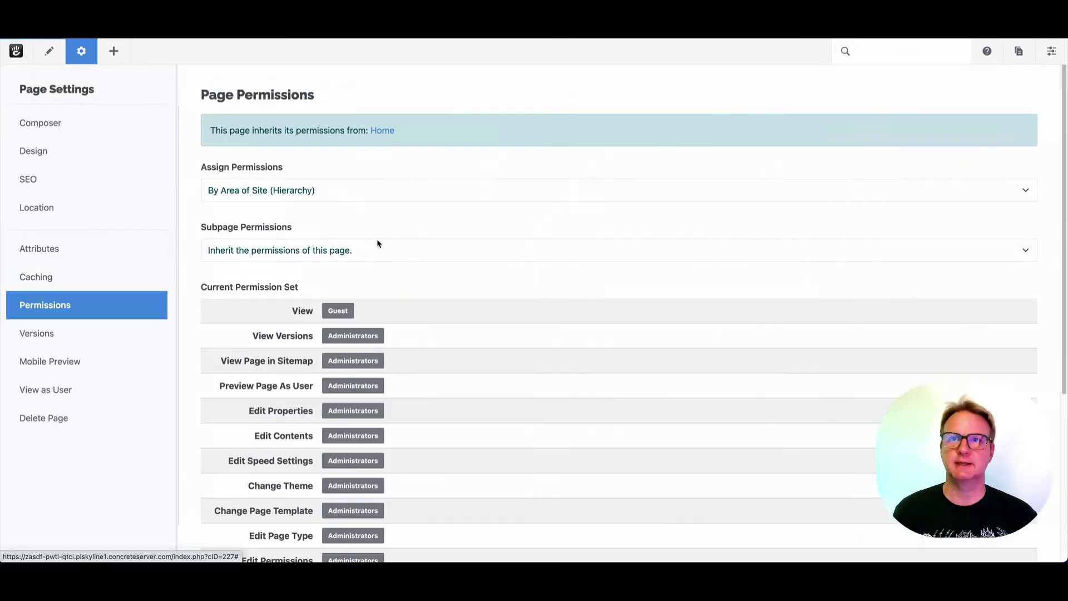
scroll(562, 226, "down", 2)
scroll(560, 226, "down", 3)
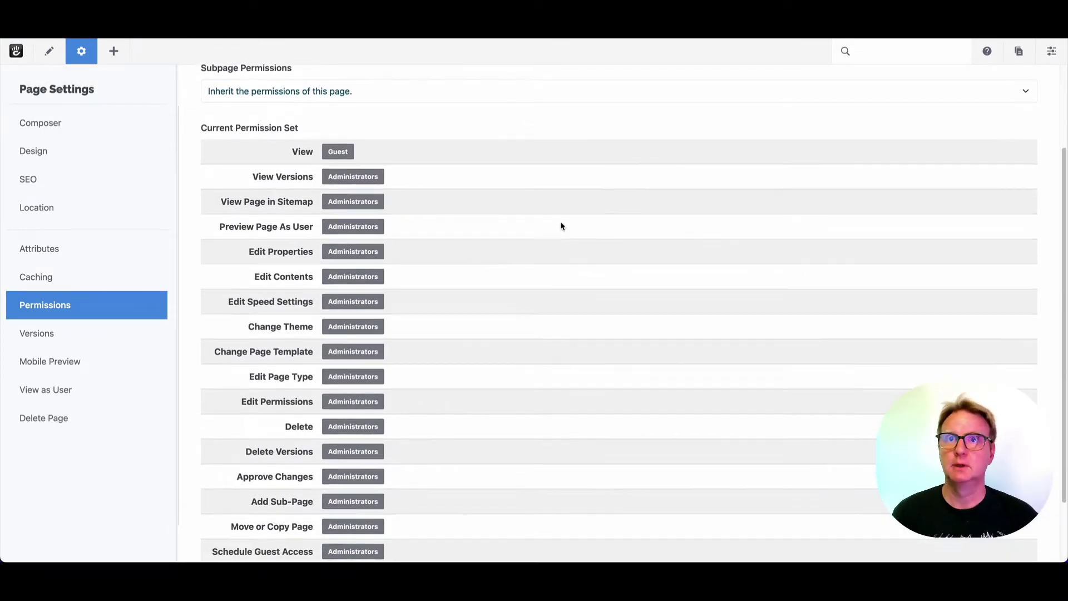
scroll(560, 225, "up", 5)
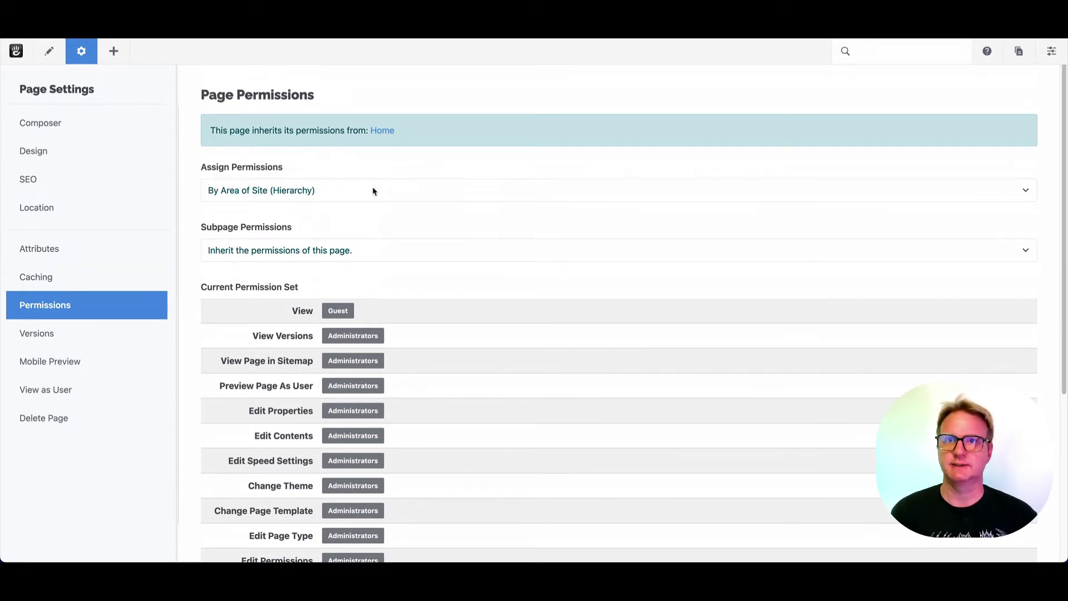
left_click(303, 192)
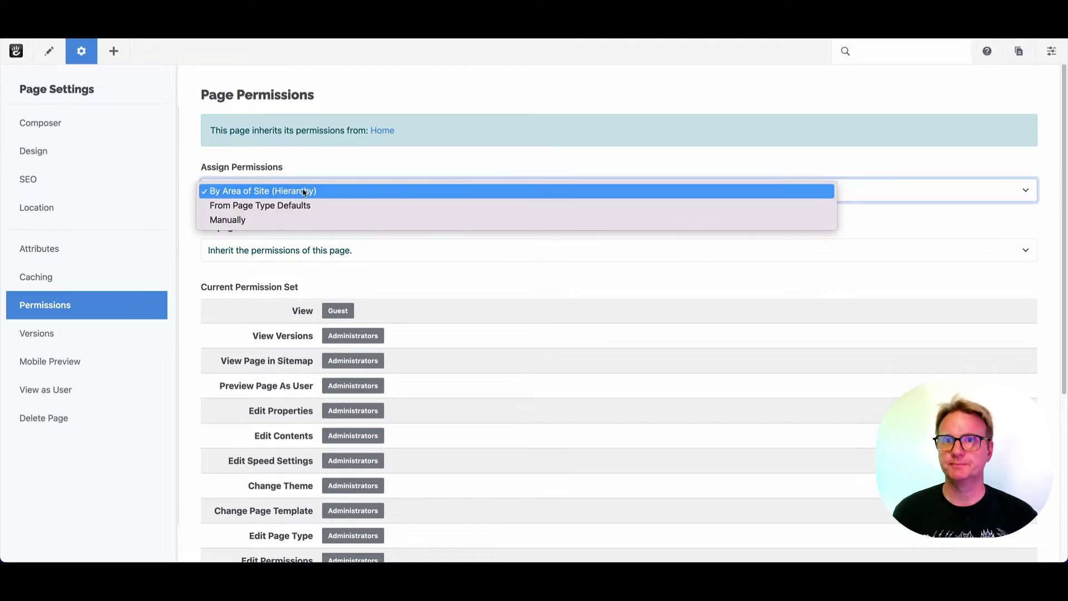
Switch Documents page permissions to Manually, confirm, and open the View permission editor
left_click(336, 223)
left_click(591, 361)
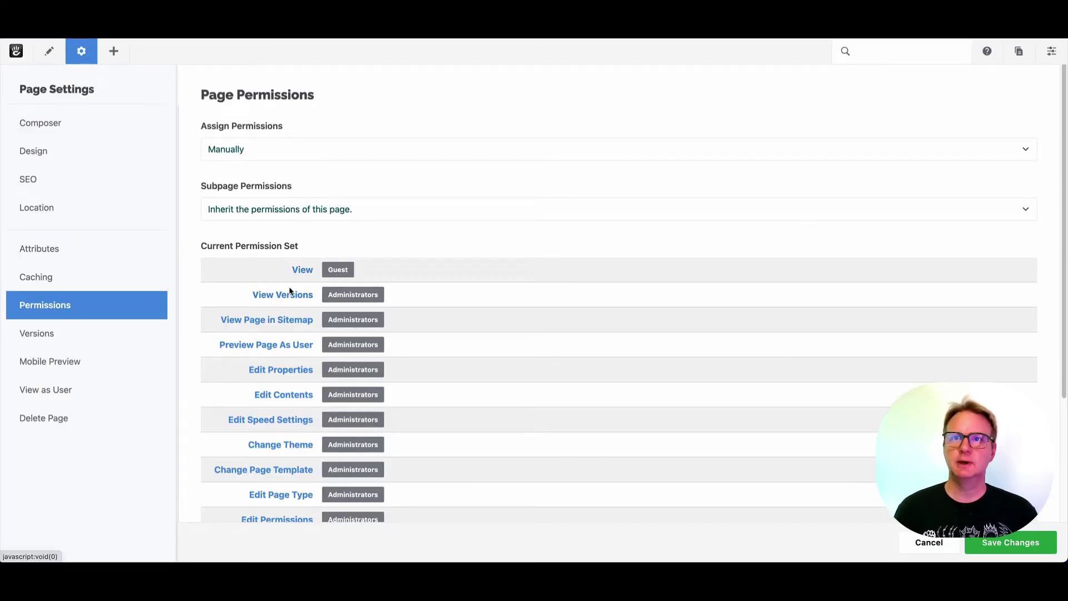
left_click(301, 269)
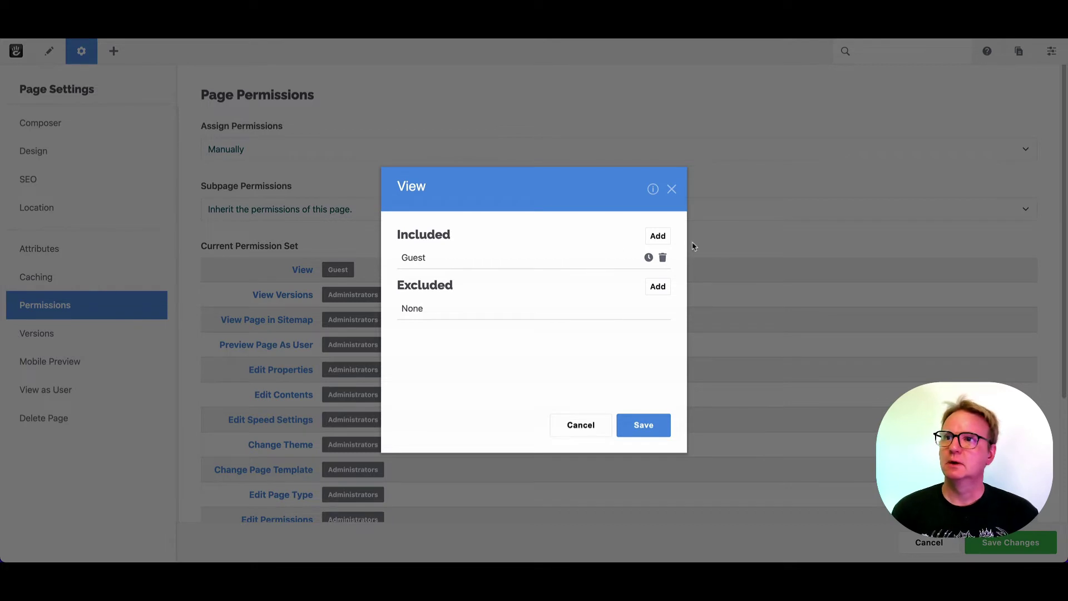
Add the Registered Users group as another entity allowed to view the Documents page
left_click(658, 237)
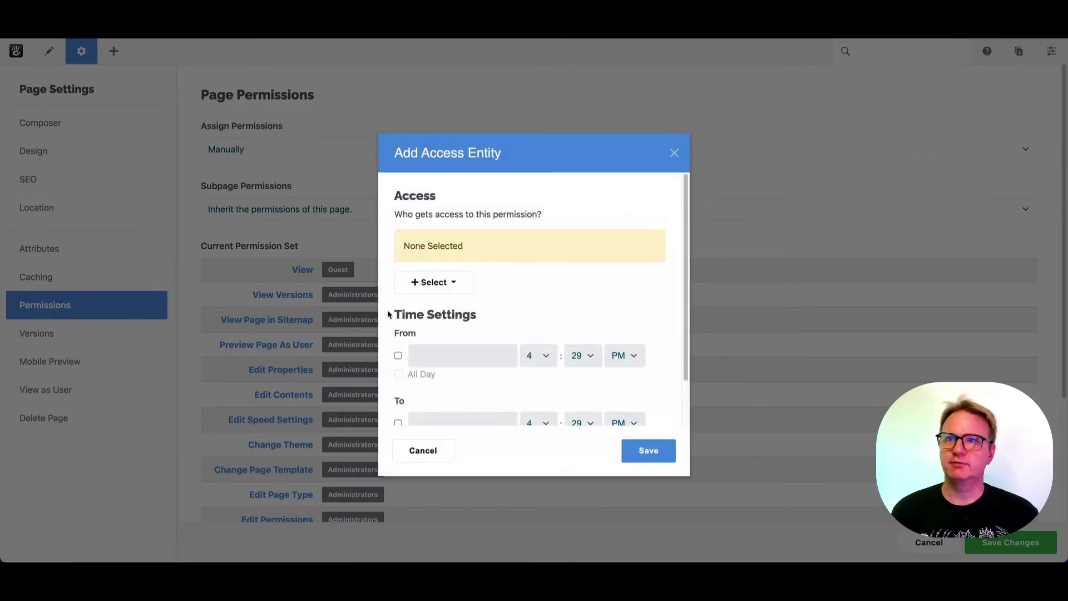
left_click(453, 282)
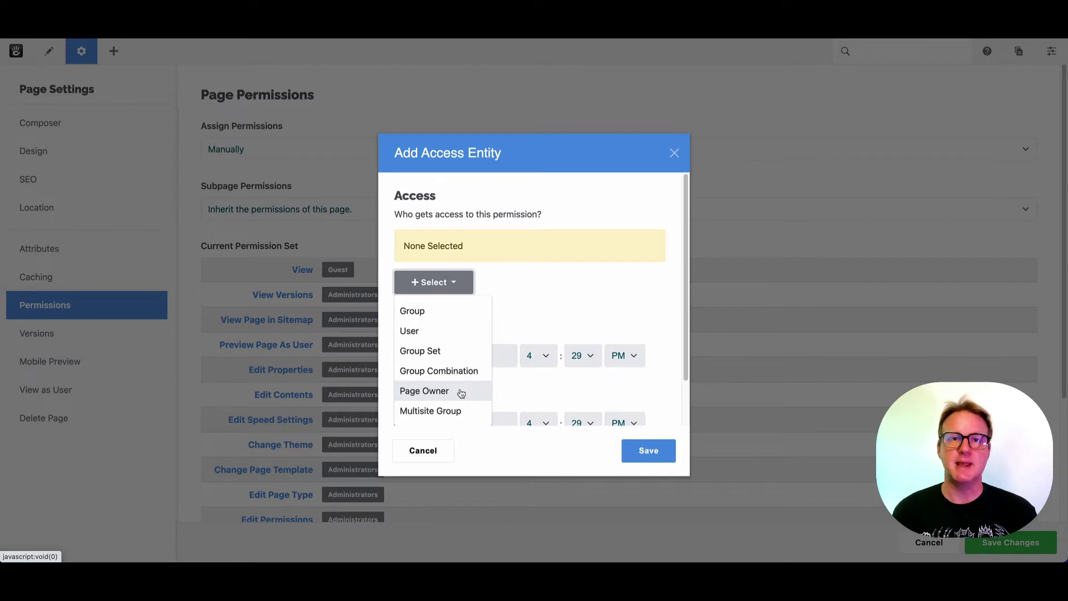
scroll(461, 393, "down", 2)
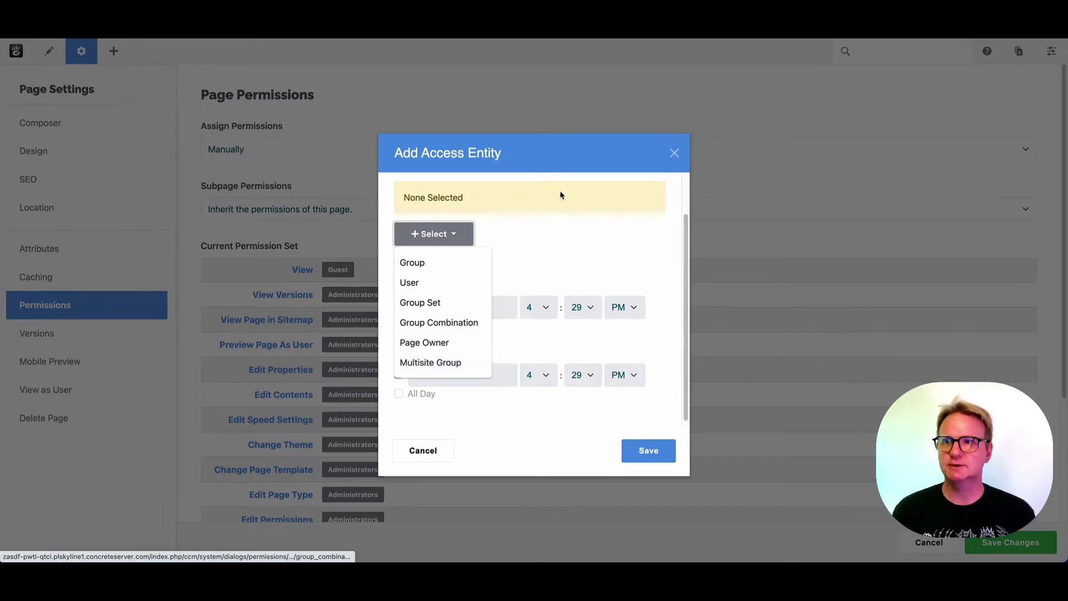
left_click(601, 269)
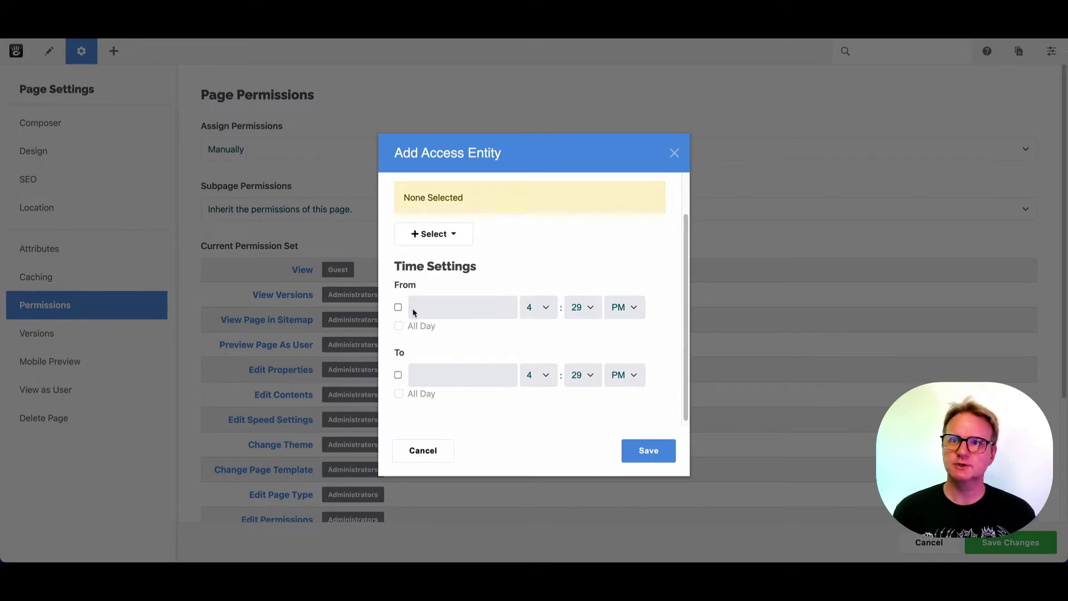
left_click(419, 236)
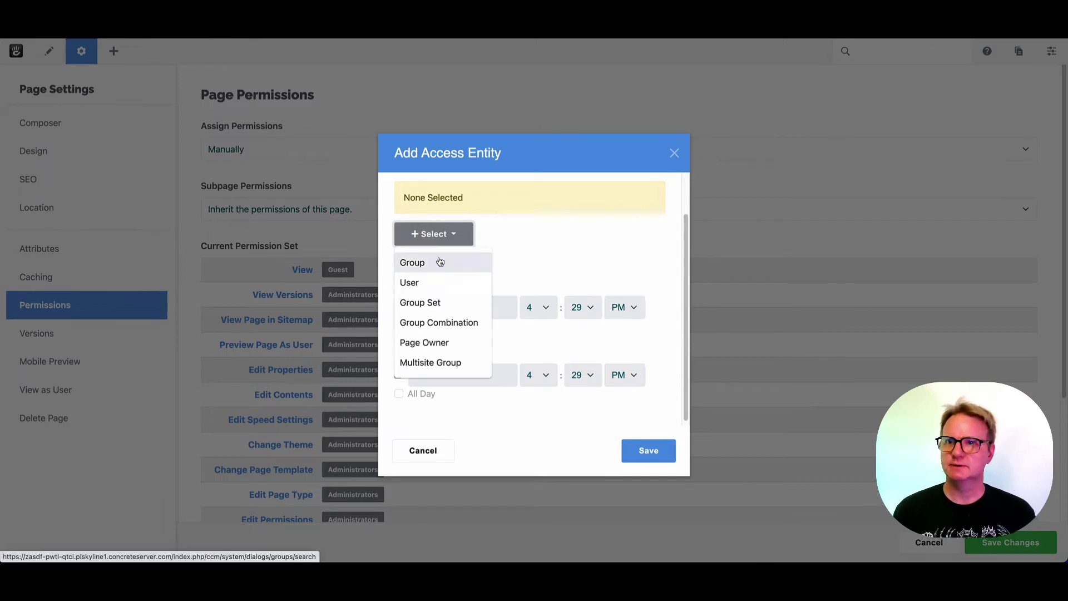
left_click(421, 263)
left_click(434, 278)
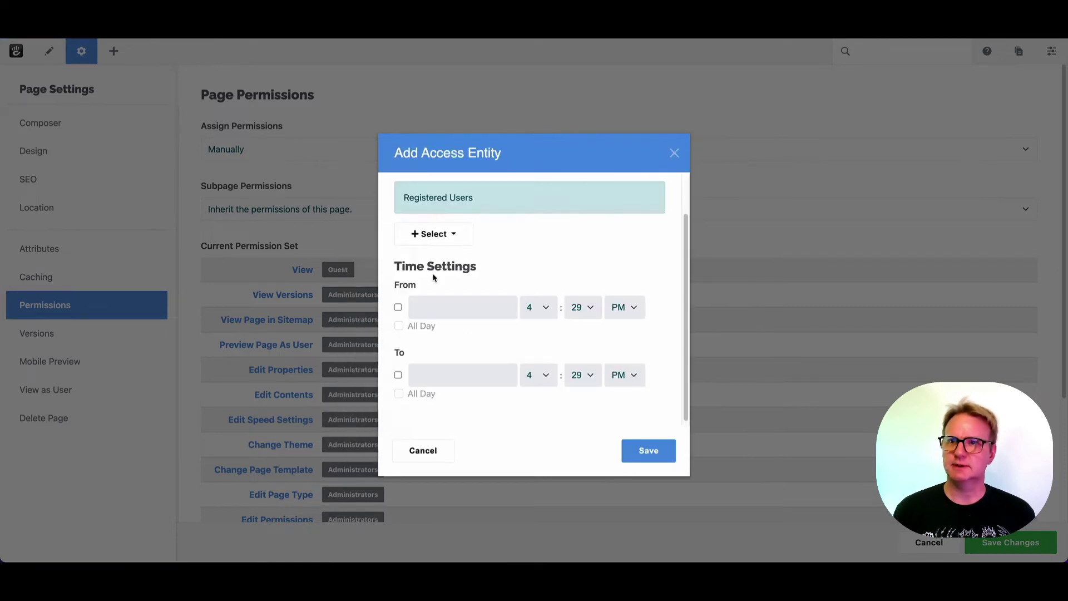
scroll(496, 256, "up", 1)
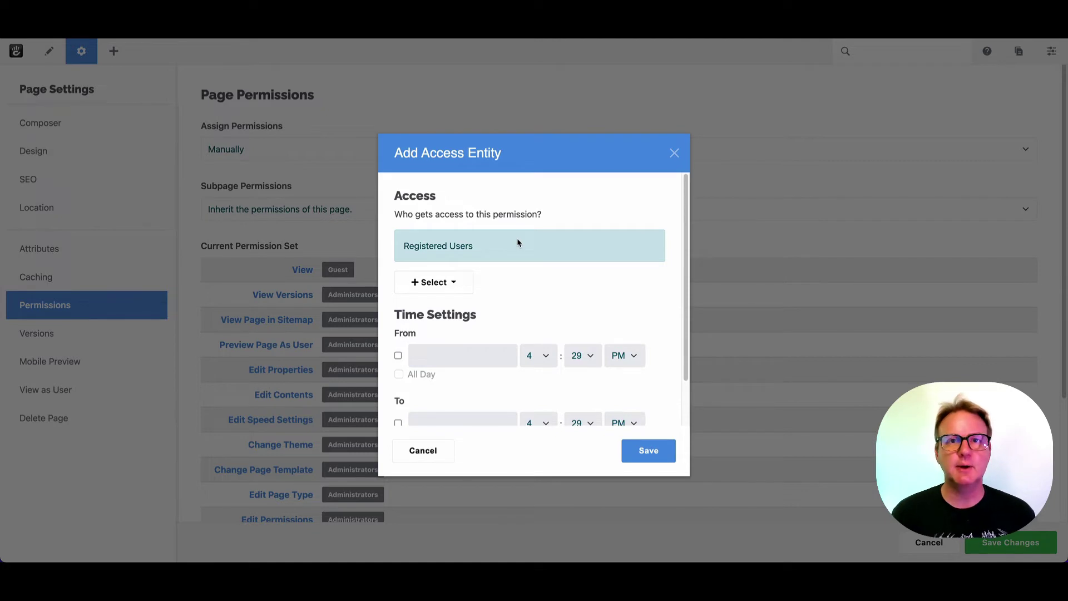
Limit Registered Users' view access to 9/12/22 through 9/23/22 and save the View permission
left_click(397, 356)
left_click(475, 358)
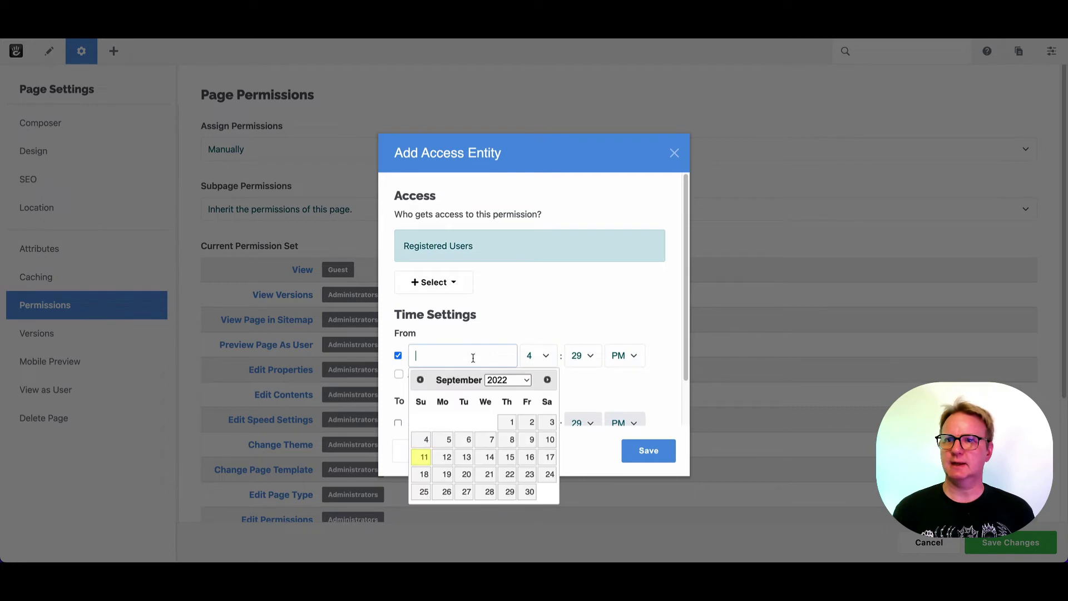
left_click(444, 459)
left_click(399, 423)
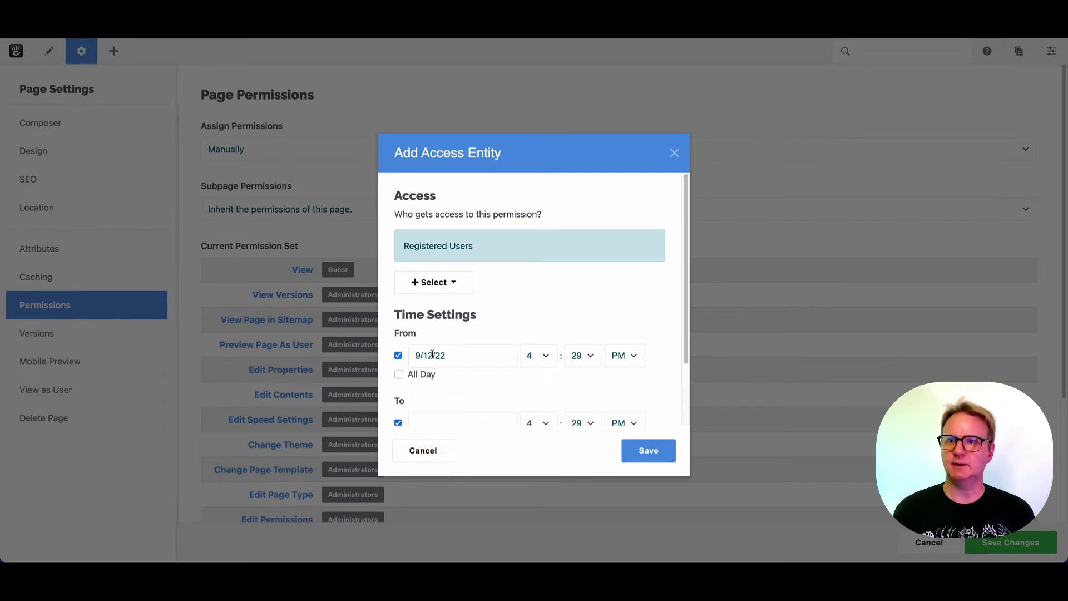
scroll(462, 355, "down", 2)
left_click(462, 356)
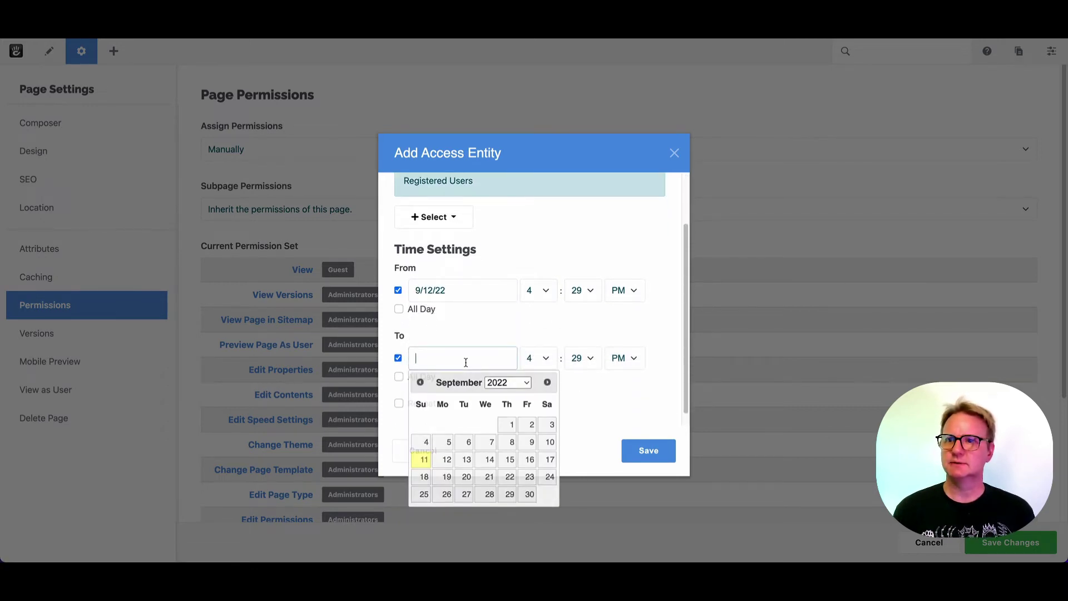
left_click(524, 477)
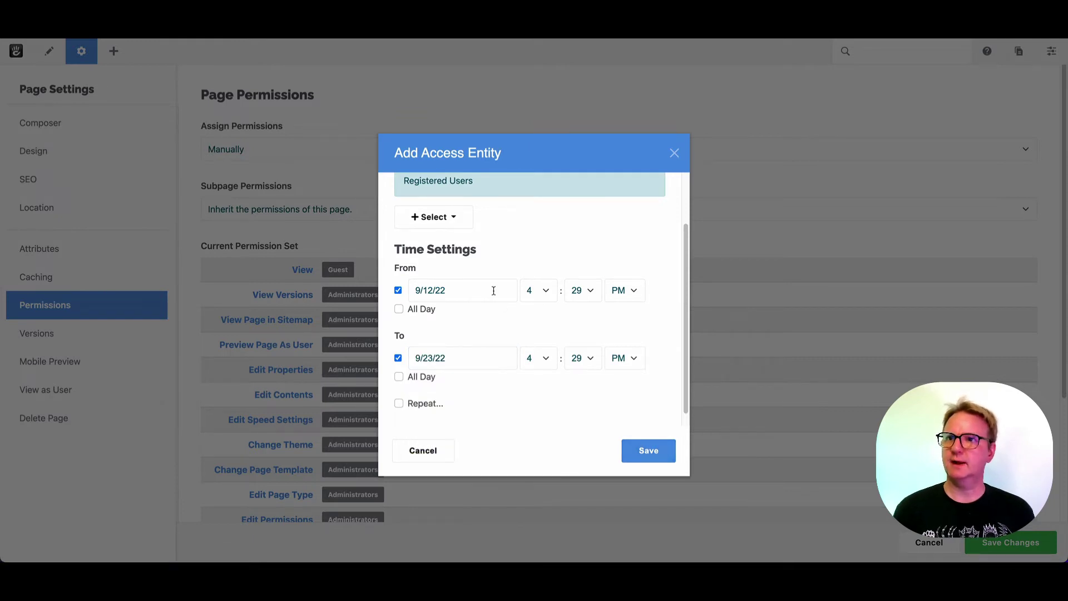
left_click(651, 453)
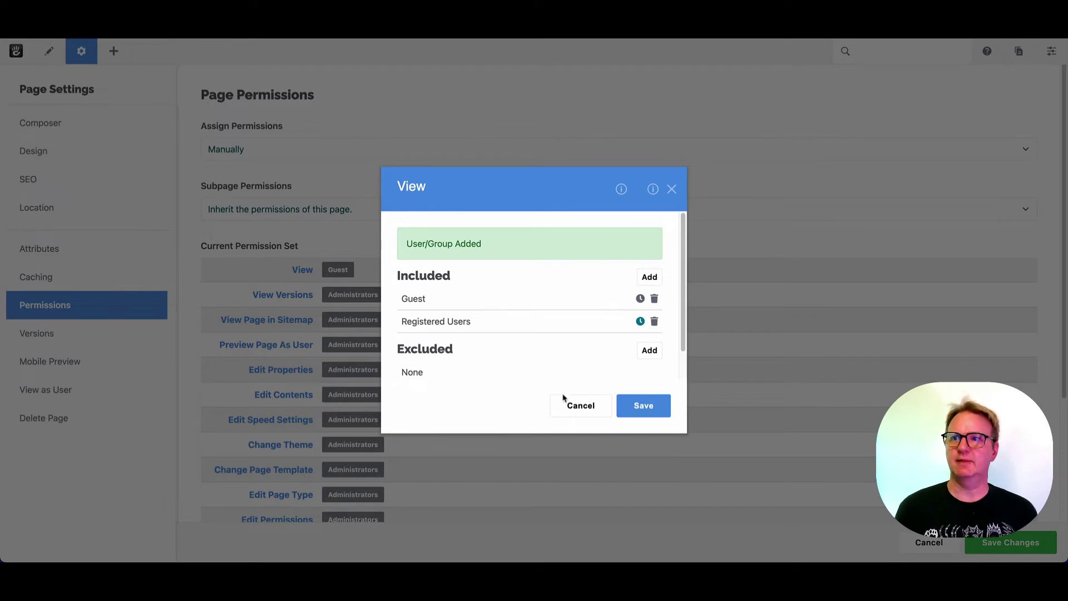
left_click(625, 407)
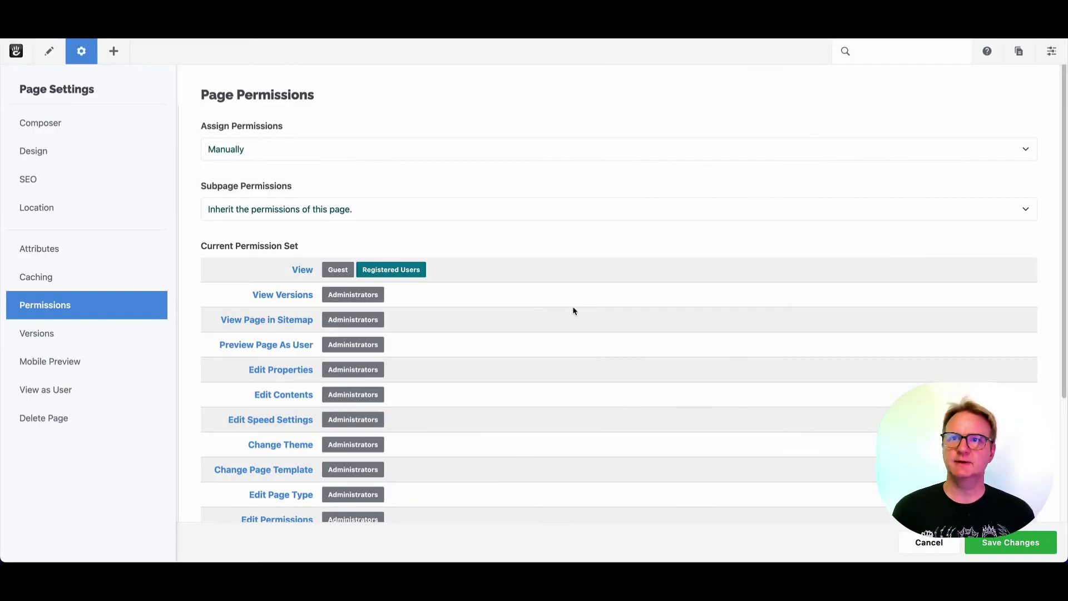
Copy the Guest and Registered Users badges from View onto View Page in Sitemap and Preview Page As User
left_click_drag(355, 268, 382, 394)
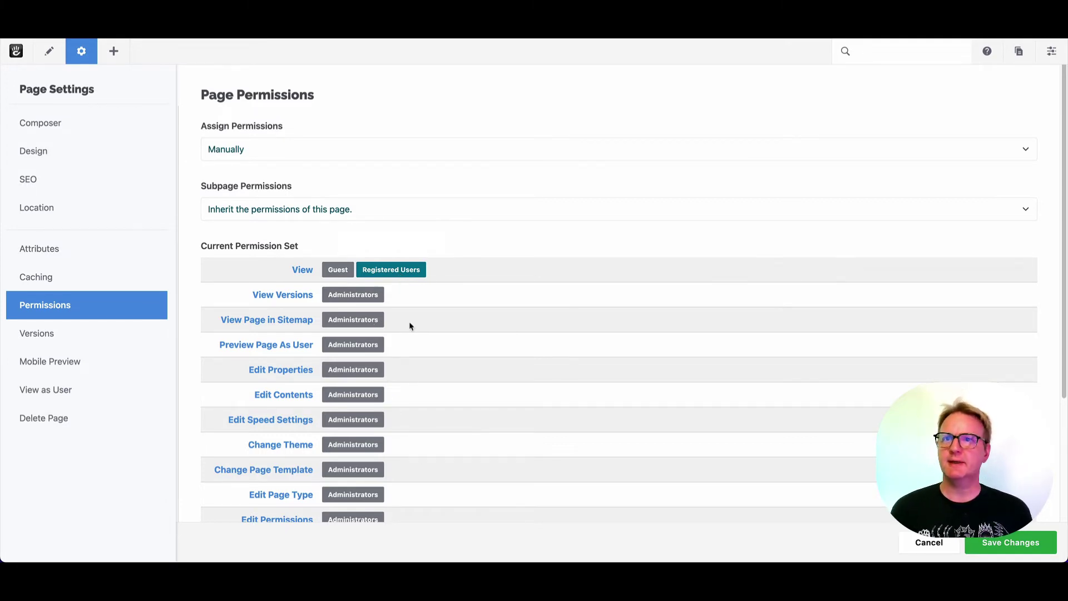
left_click_drag(399, 271, 401, 273)
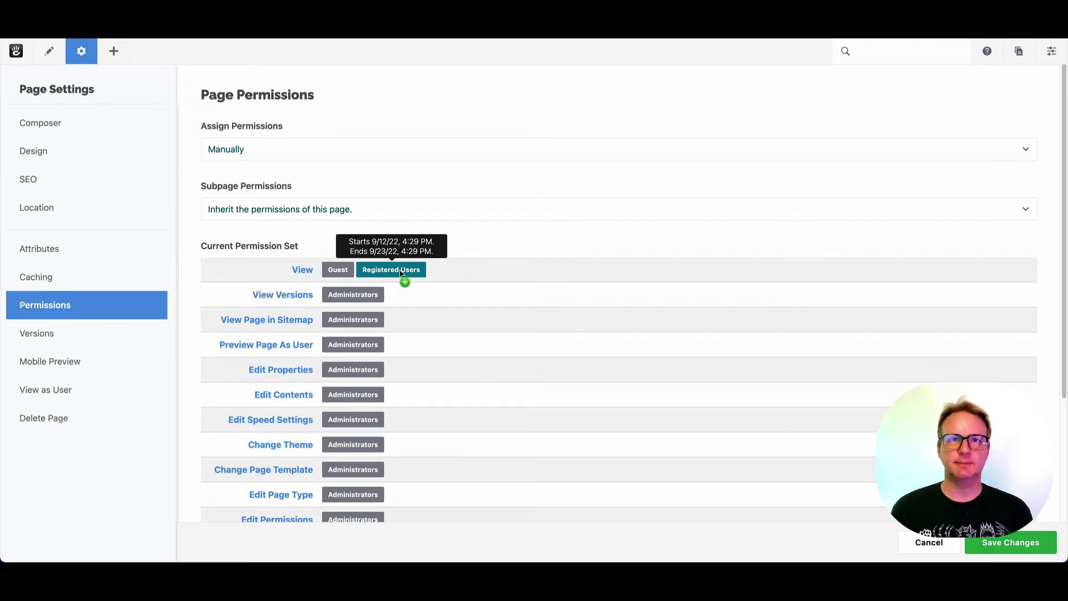
left_click_drag(400, 273, 416, 348)
left_click_drag(368, 377, 370, 299)
left_click_drag(355, 398, 387, 318)
left_click_drag(409, 269, 406, 345)
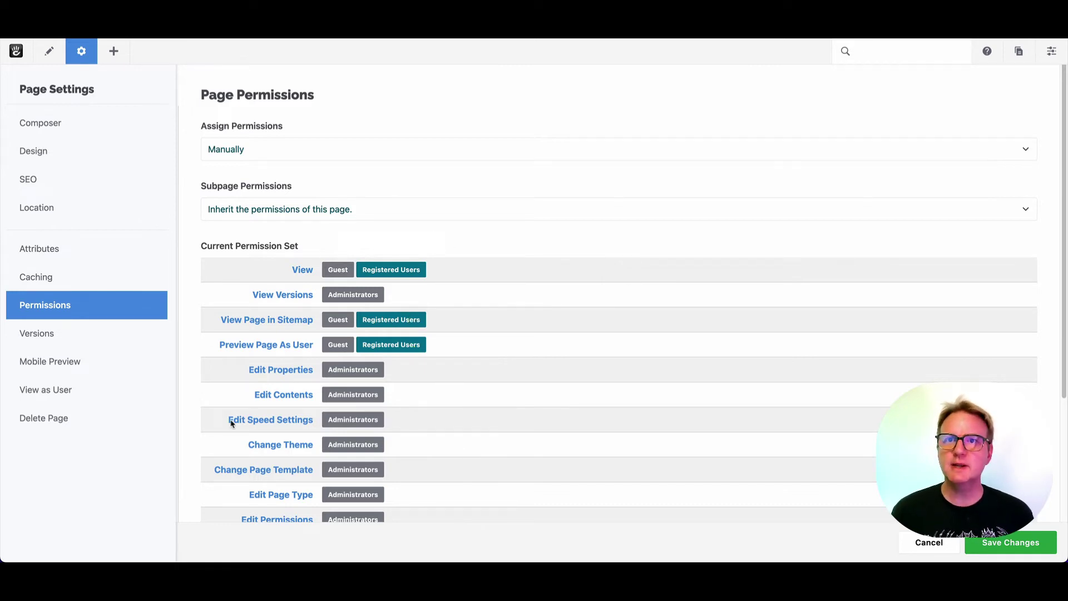
Copy the current Documents page permission set
scroll(468, 332, "down", 4)
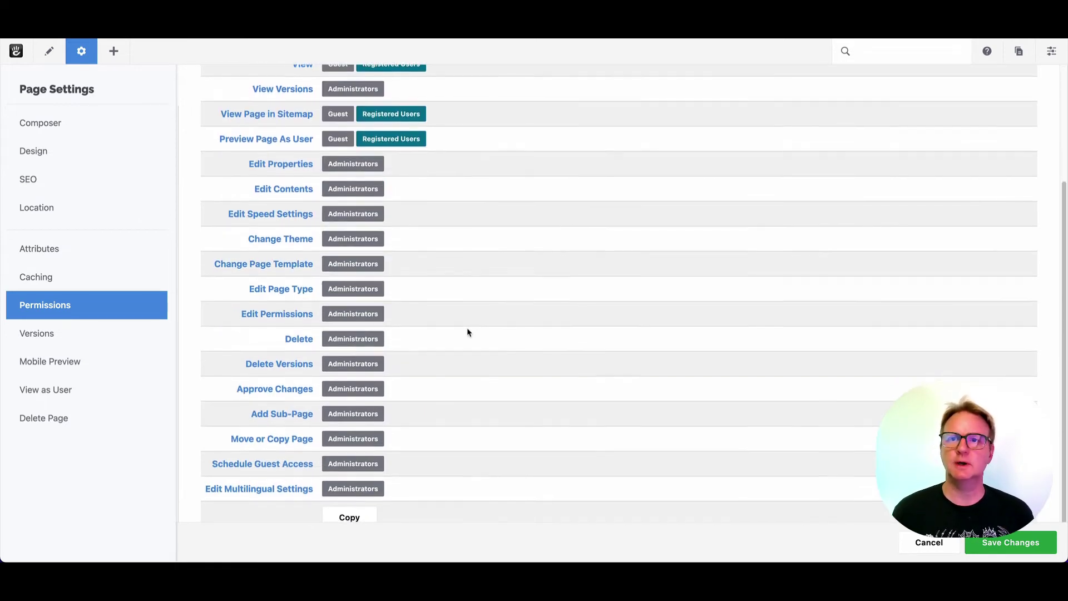
left_click(369, 518)
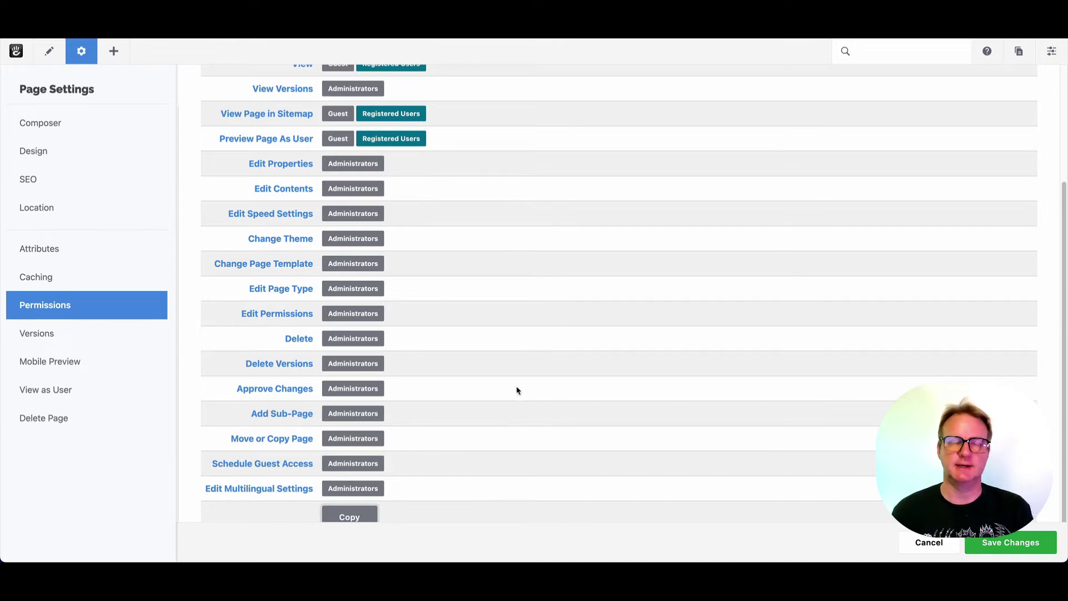
scroll(523, 381, "up", 4)
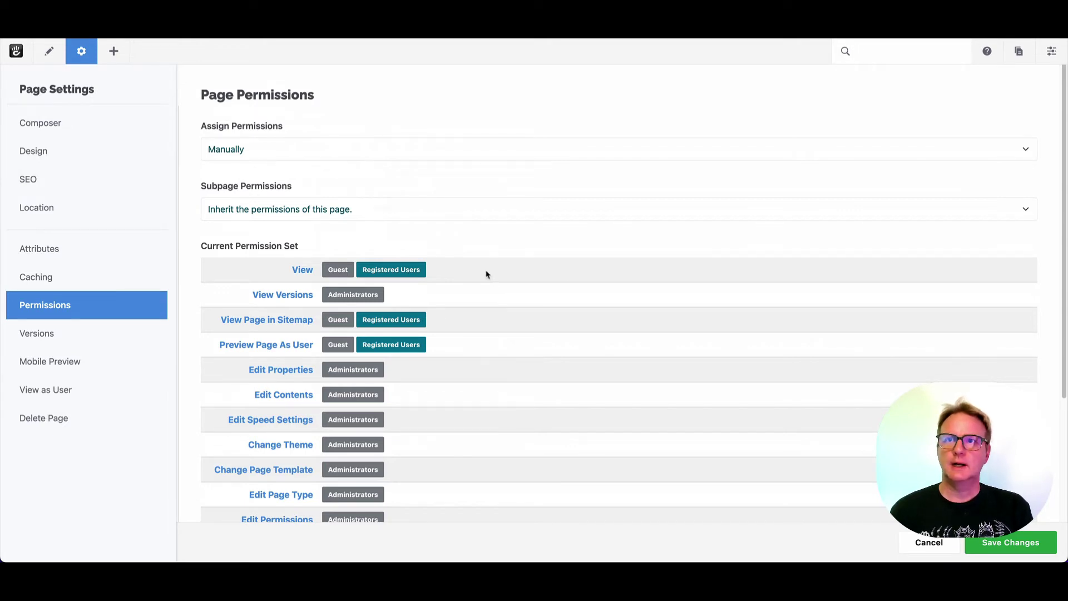
Close the Page Settings panel and put the Documents page into edit mode
mouse_move(411, 273)
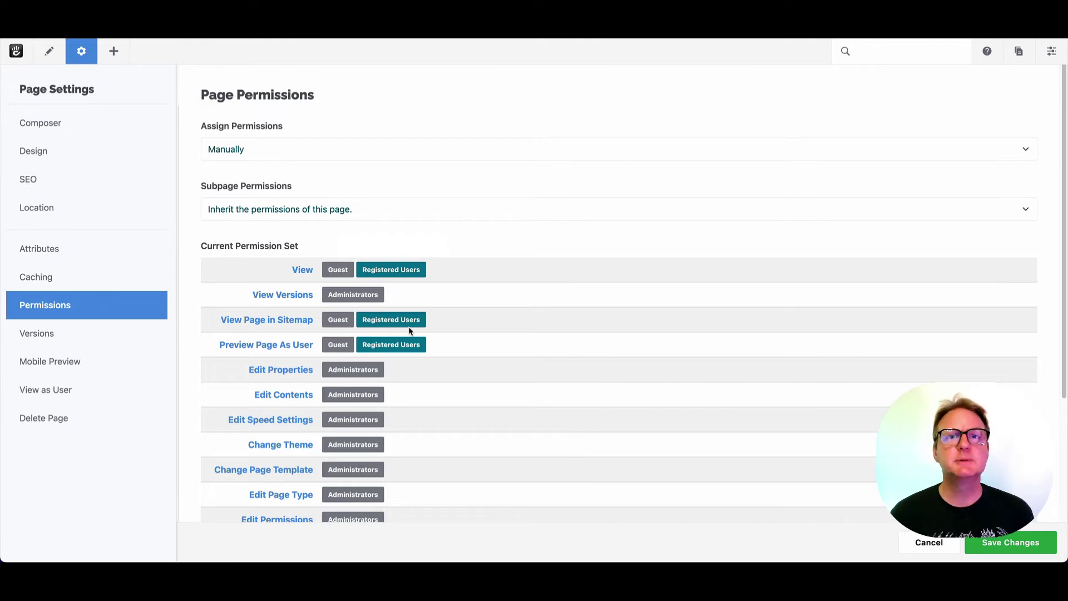
left_click(94, 64)
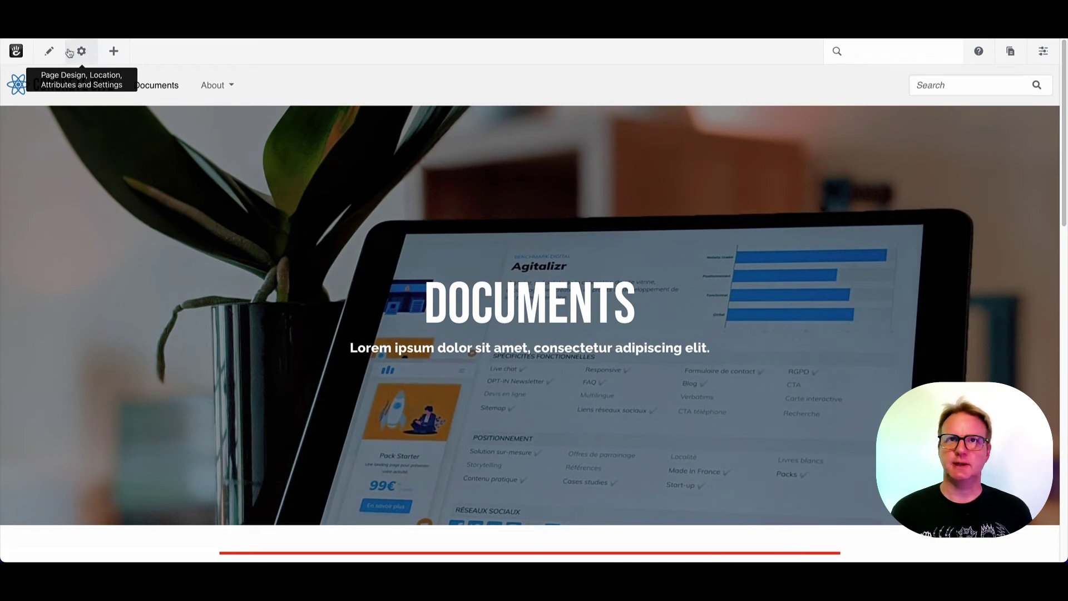
left_click(49, 52)
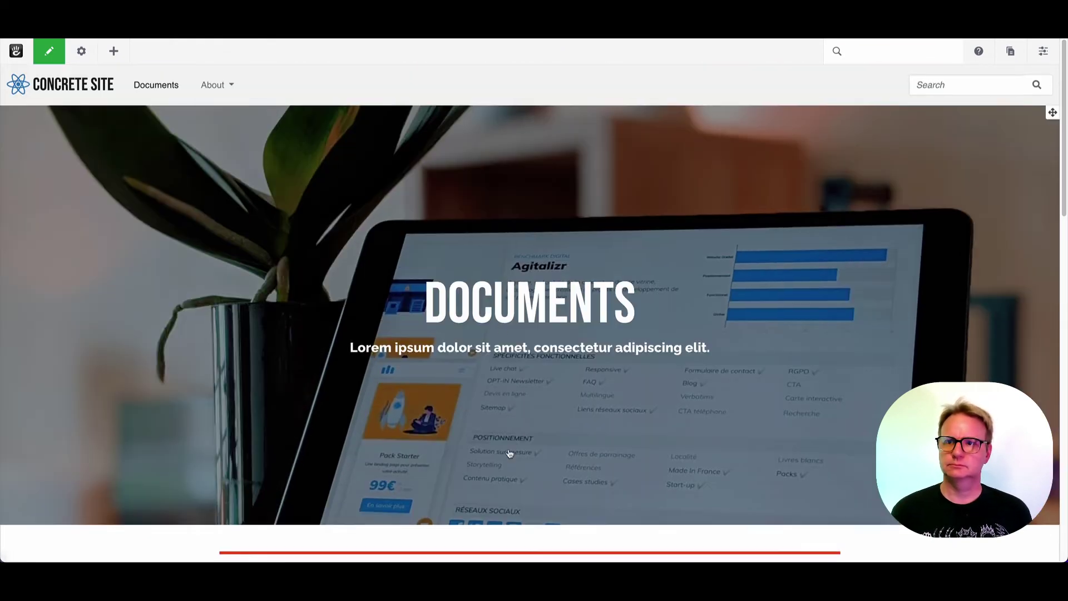
Insert 'test test' after 'Agile' in the feature block's title and save the block
scroll(508, 452, "down", 5)
left_click(489, 367)
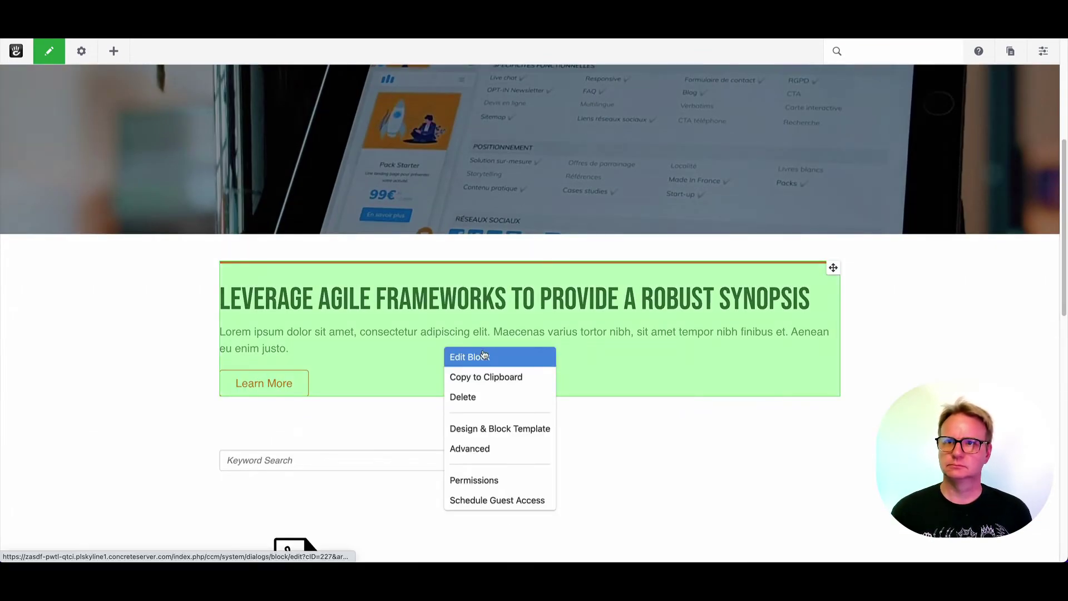
left_click(489, 362)
left_click(420, 272)
type("test test")
left_click(681, 472)
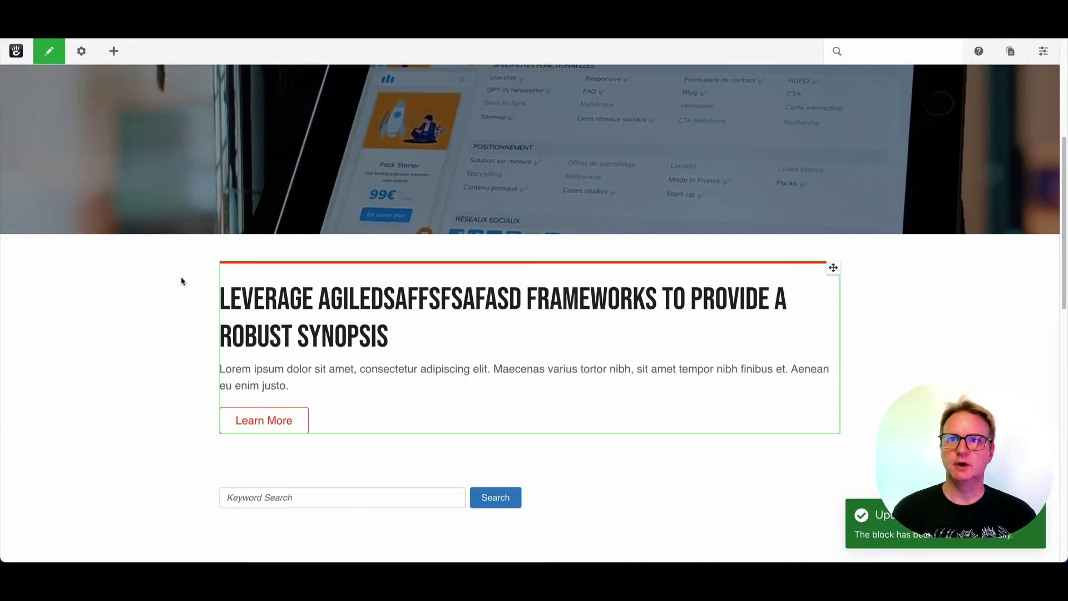
Enter a 9/23/22 publish start date, then close the publishing panel without scheduling
left_click(47, 59)
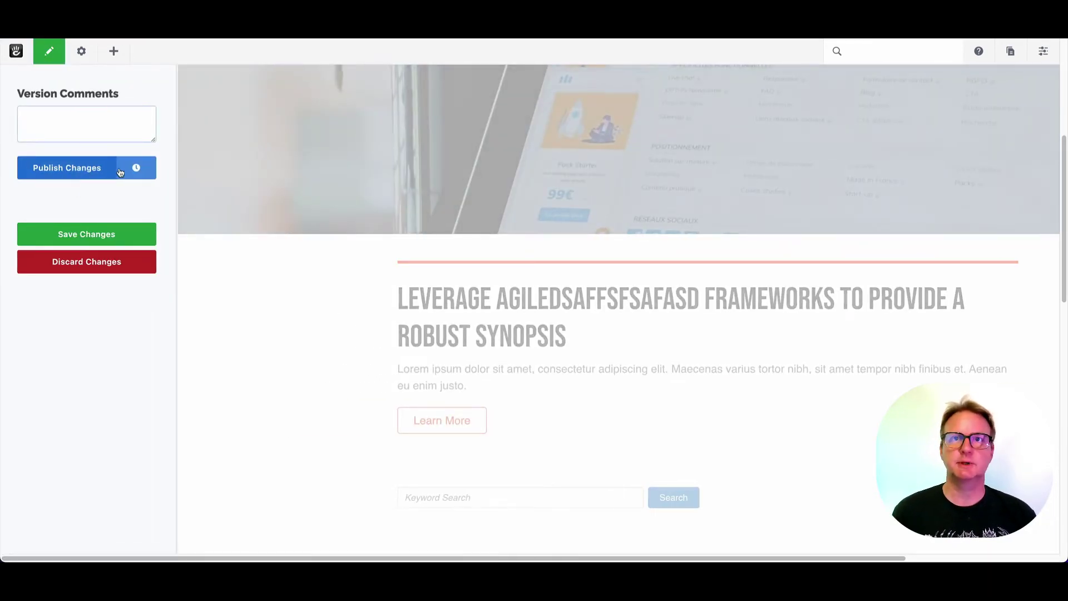
left_click(136, 168)
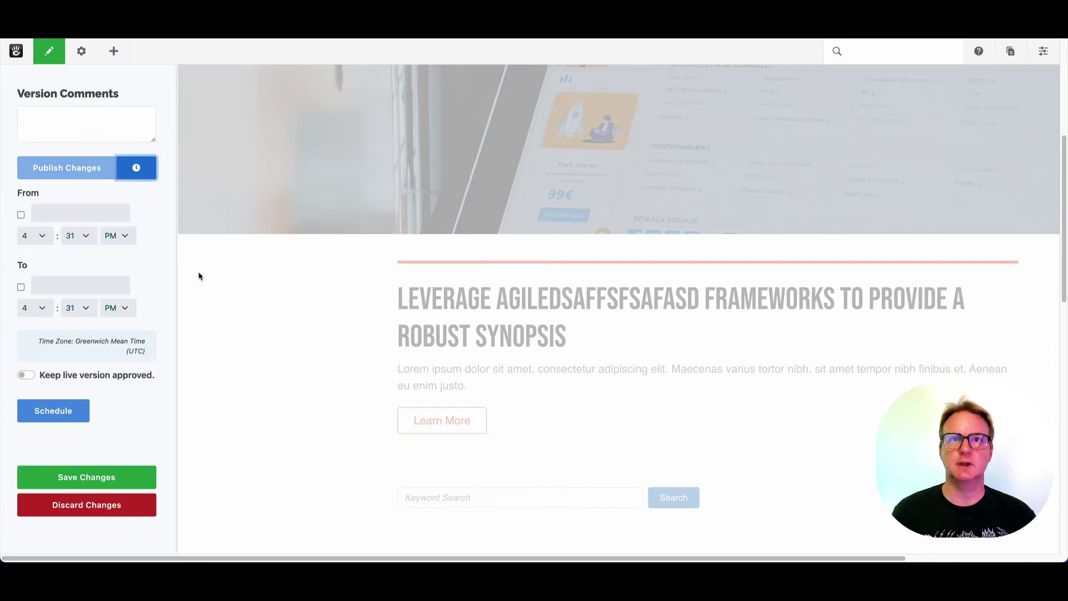
left_click(22, 215)
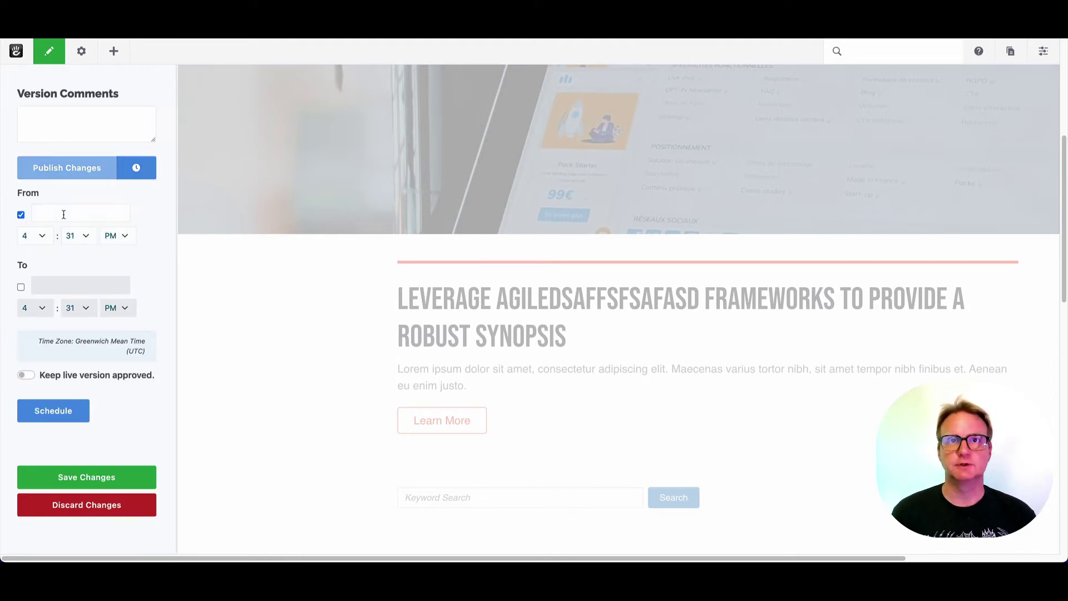
left_click(52, 214)
left_click(126, 349)
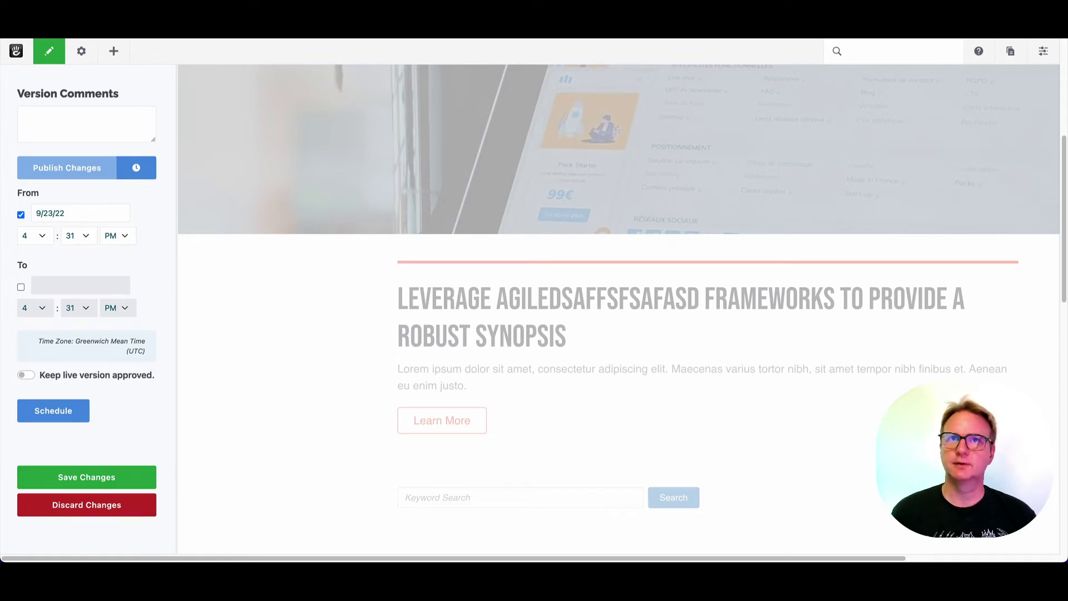
left_click(46, 55)
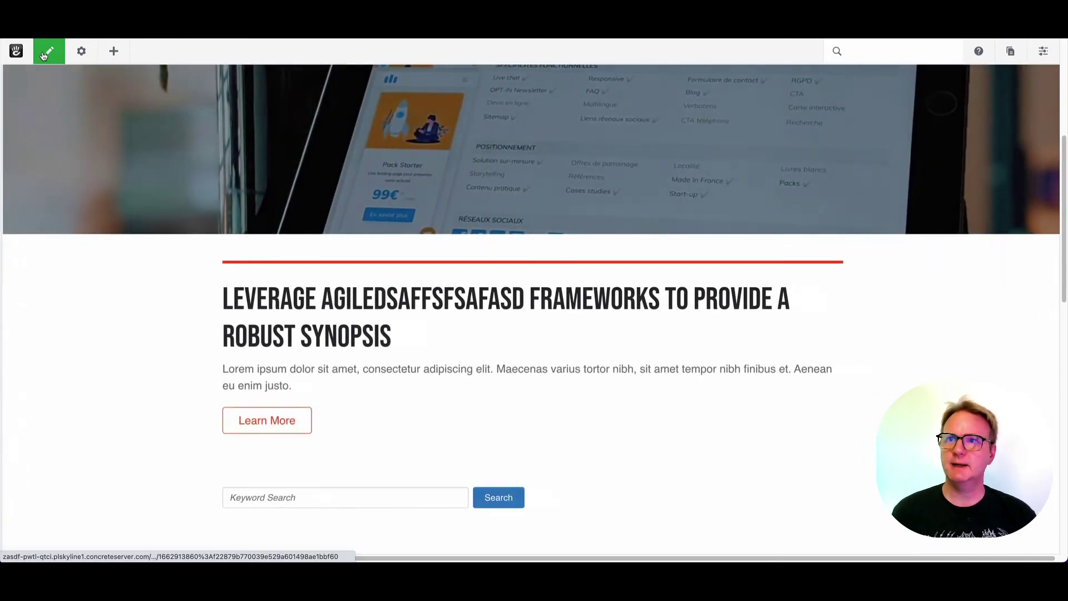
left_click(573, 396)
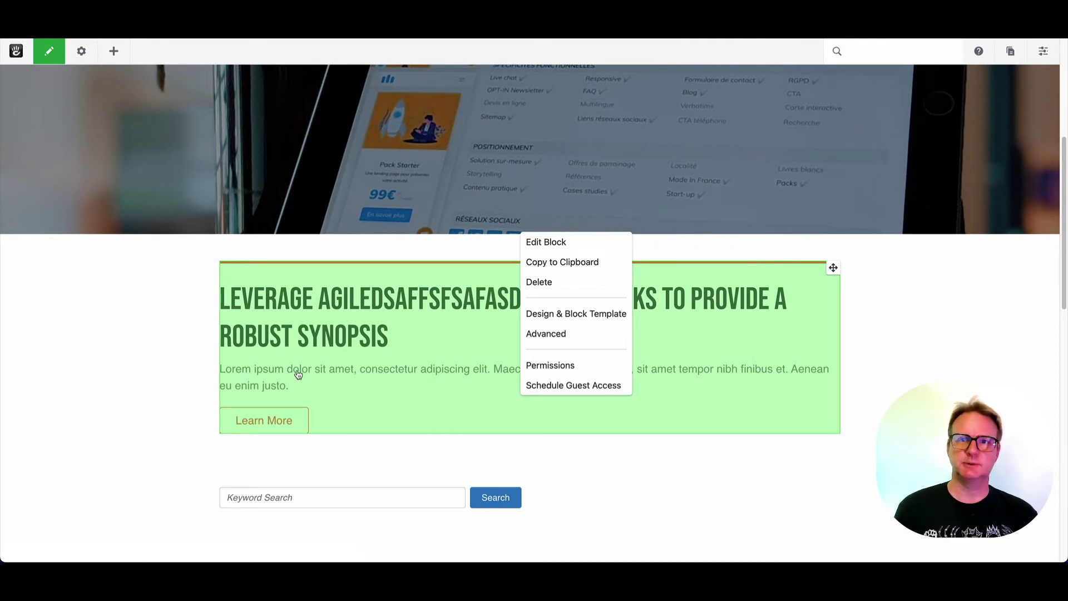
scroll(233, 412, "down", 4)
scroll(158, 463, "down", 1)
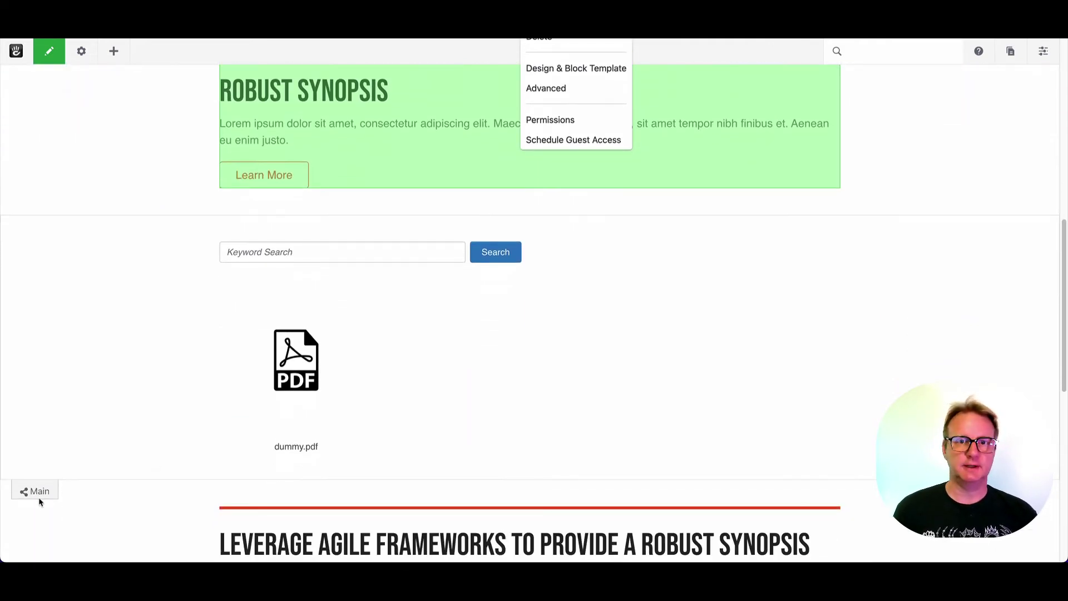
left_click(39, 500)
left_click(38, 493)
scroll(43, 529, "down", 1)
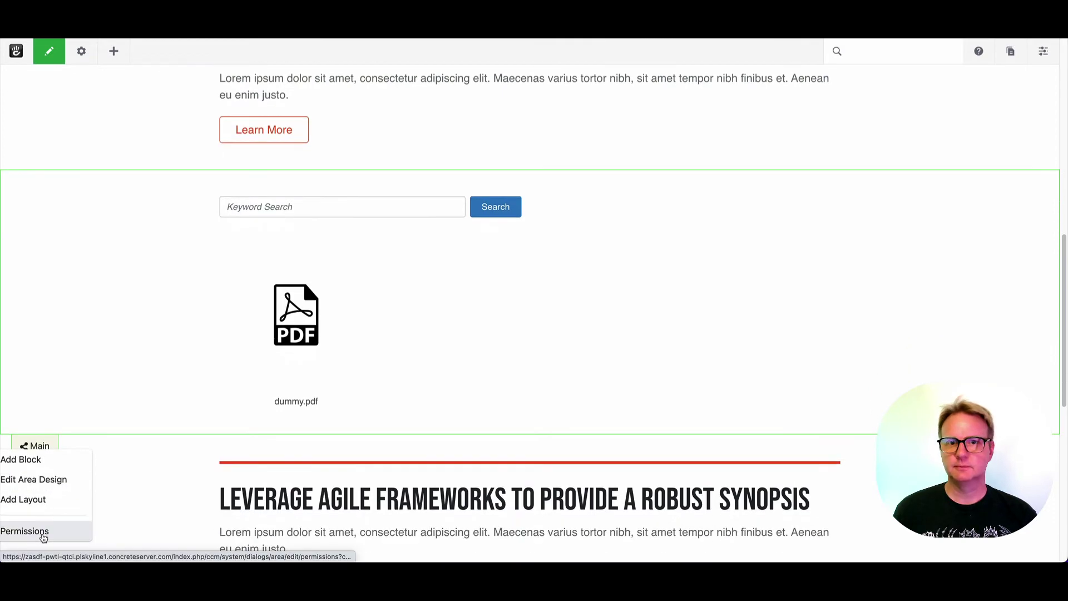
left_click(43, 533)
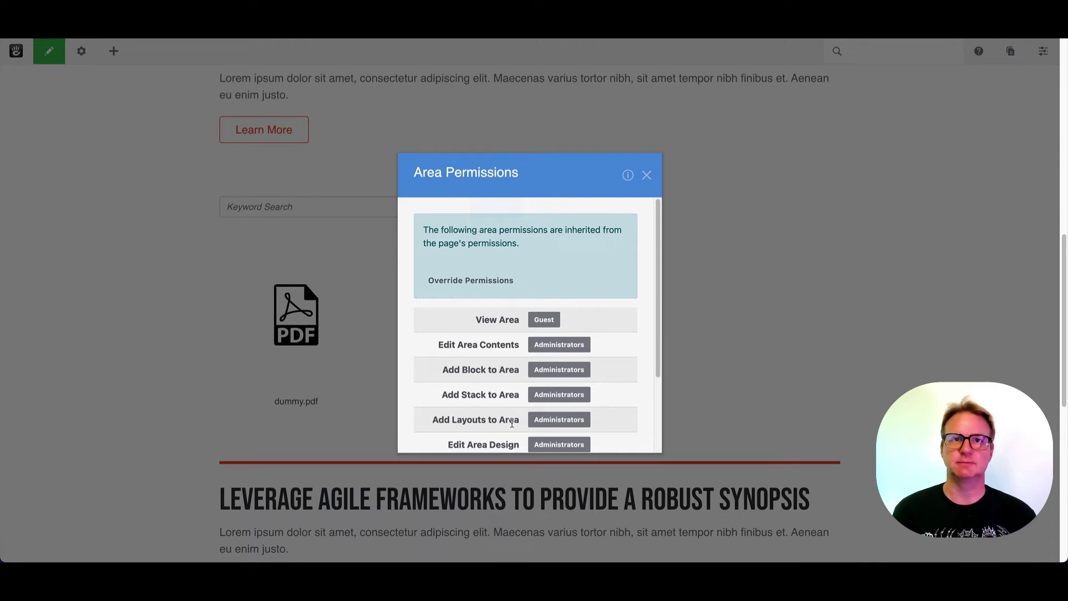
Close area permissions, review the heading block's permissions, then reopen the block's actions menu
left_click(647, 176)
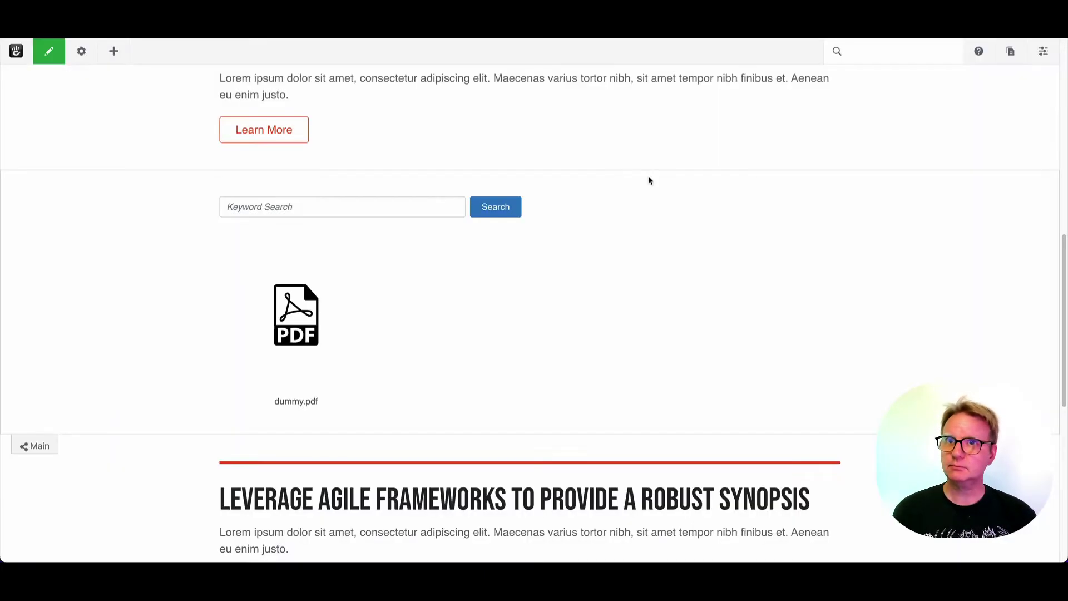
scroll(633, 269, "up", 4)
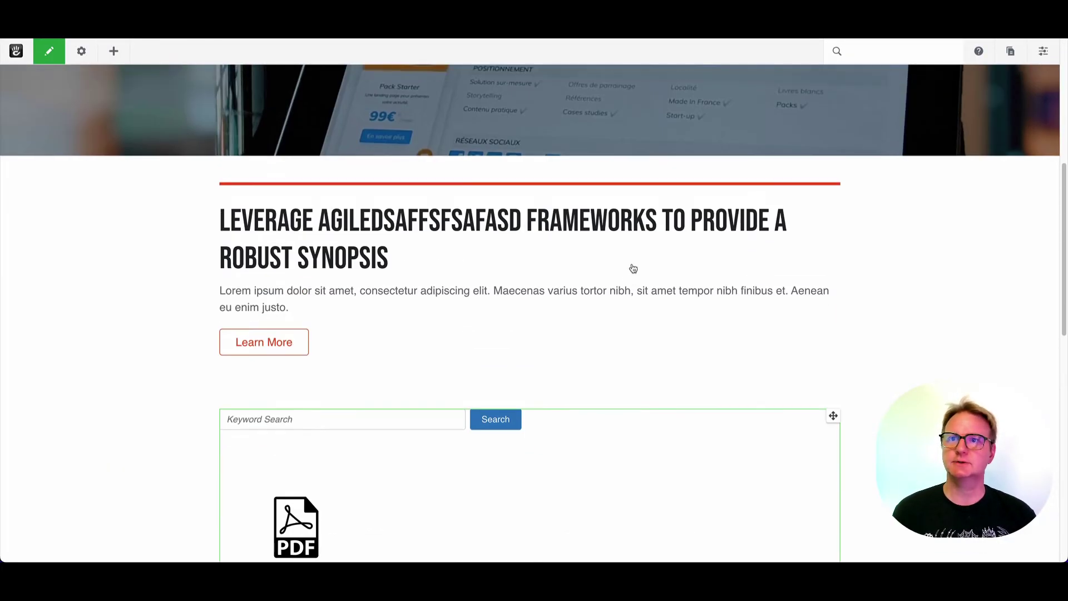
left_click(370, 290)
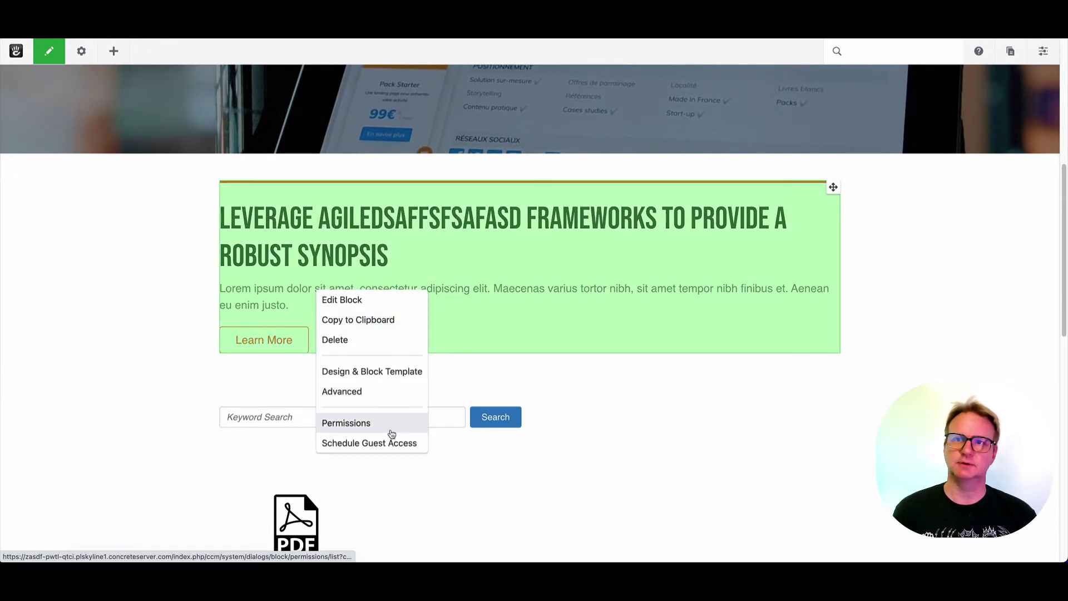
left_click(394, 427)
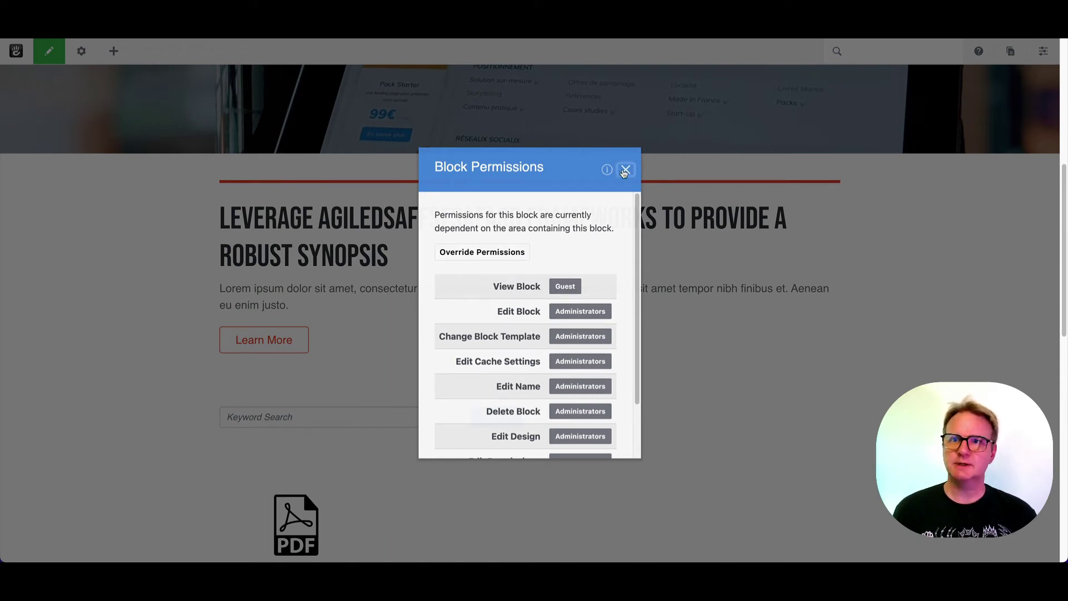
left_click(625, 169)
left_click(449, 317)
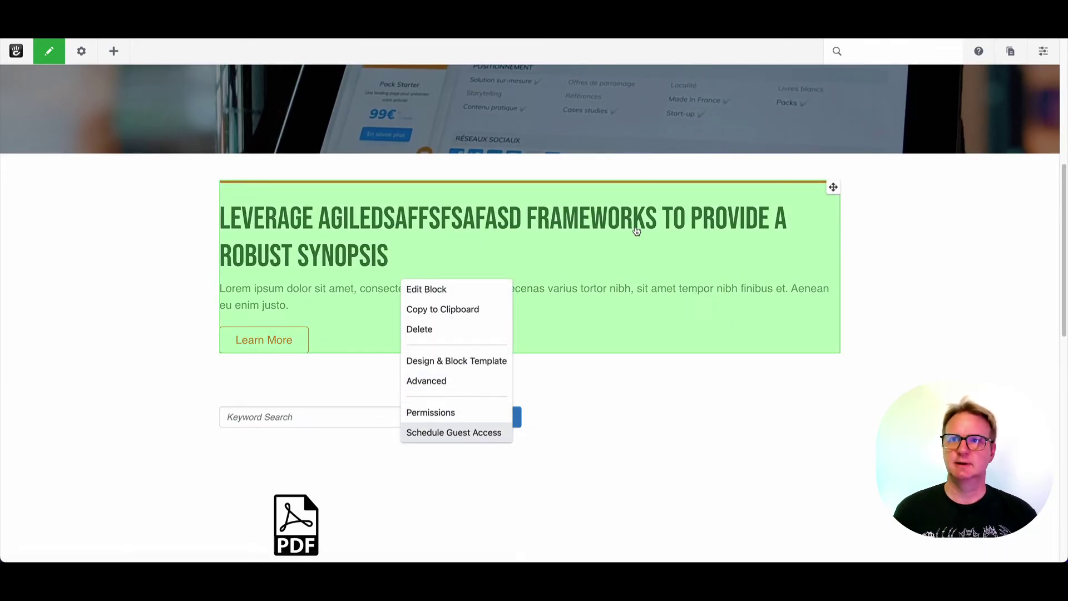
Begin scheduling guest access for the heading block with a start date, then cancel it
left_click(473, 432)
left_click(393, 270)
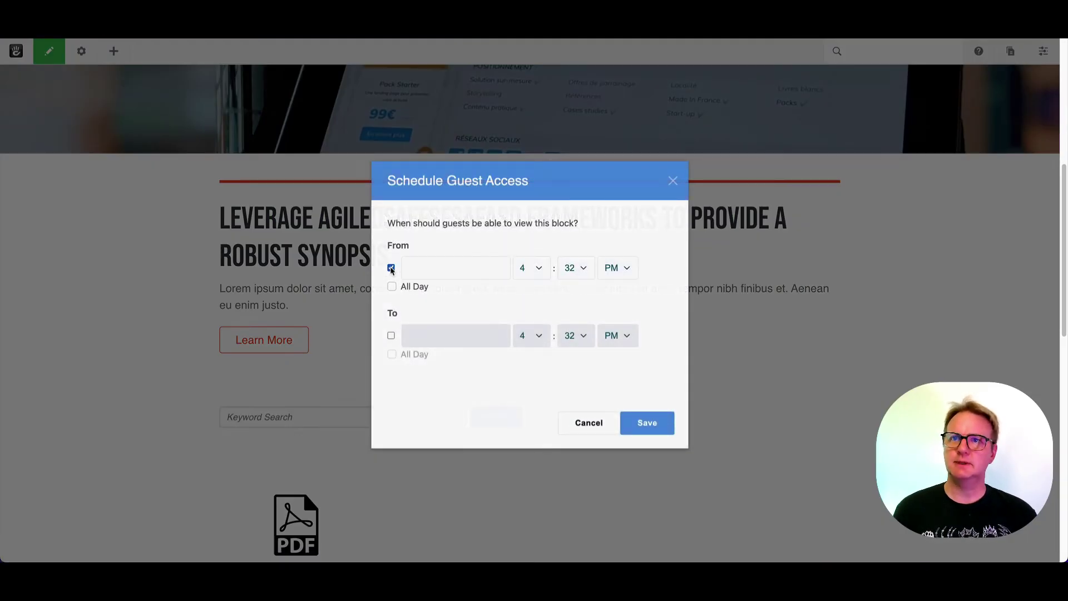
left_click(453, 273)
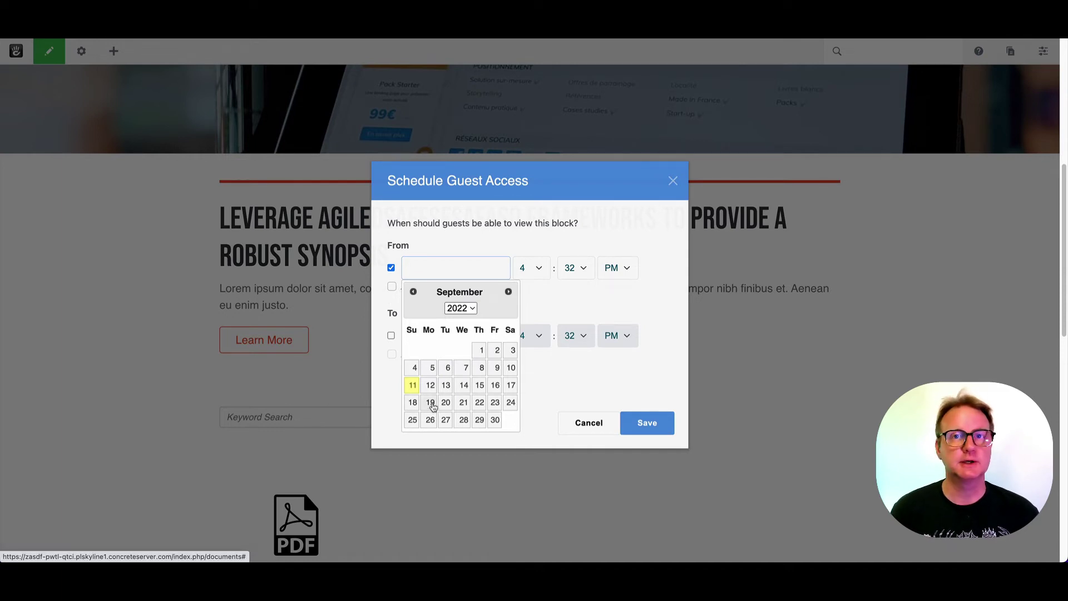
left_click(588, 424)
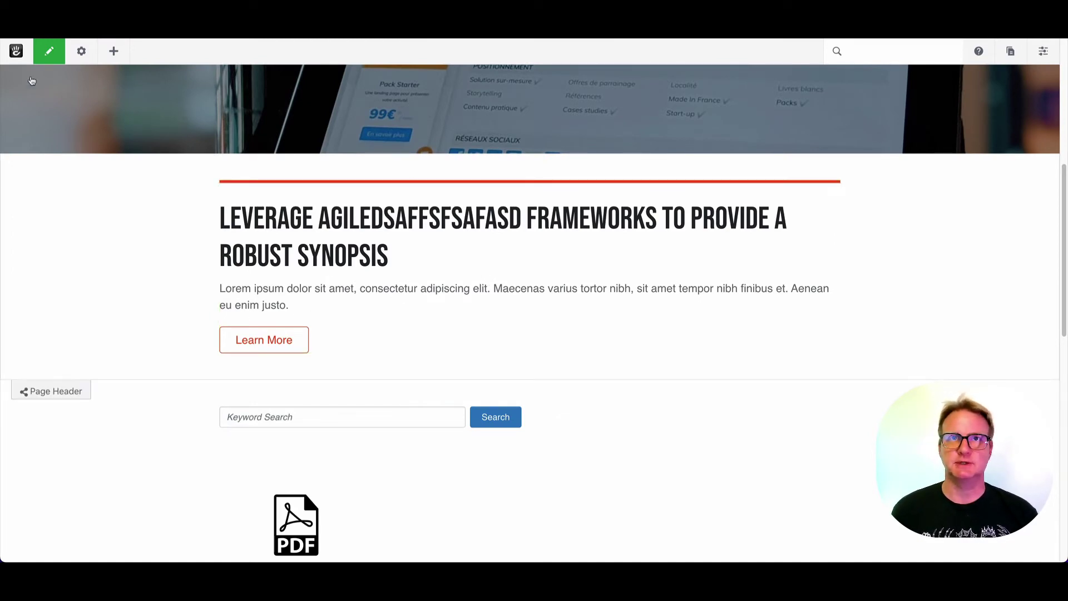
Discard the unpublished page edits and go to the dashboard's User Groups list
left_click(41, 61)
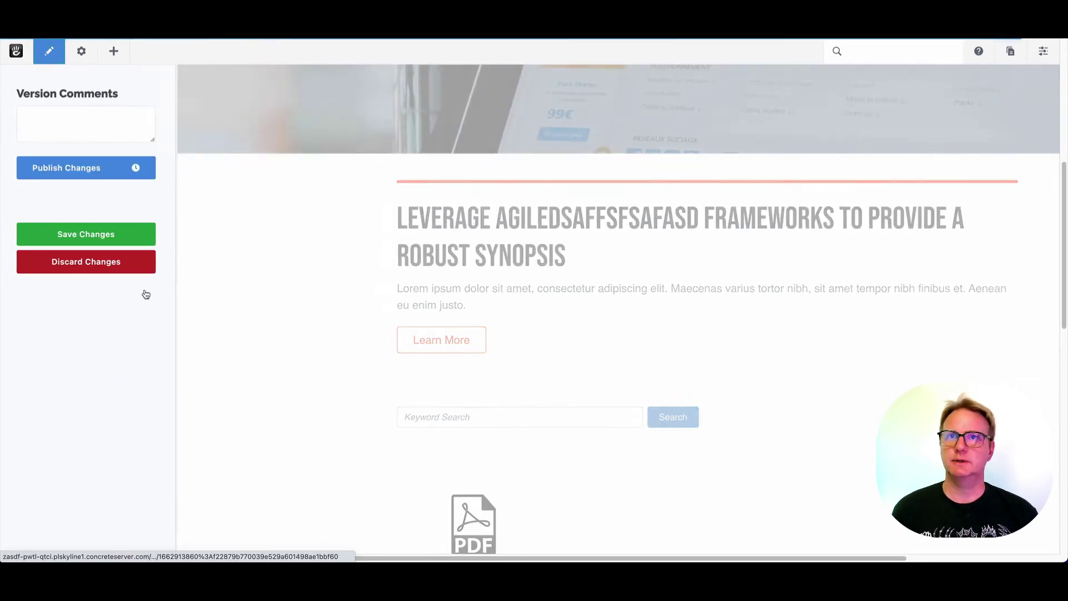
left_click(91, 262)
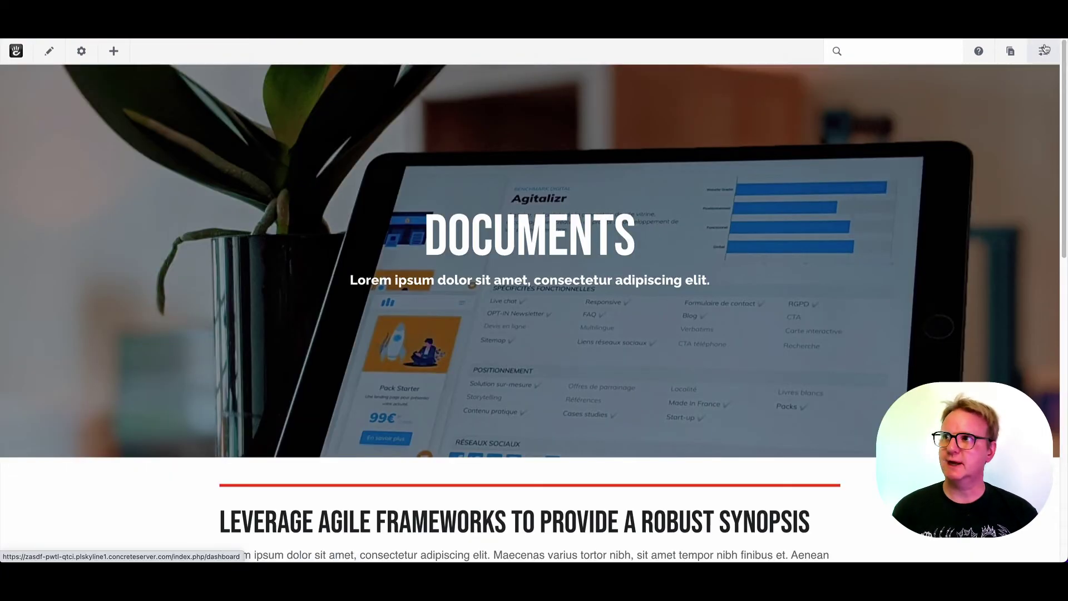
left_click(1044, 49)
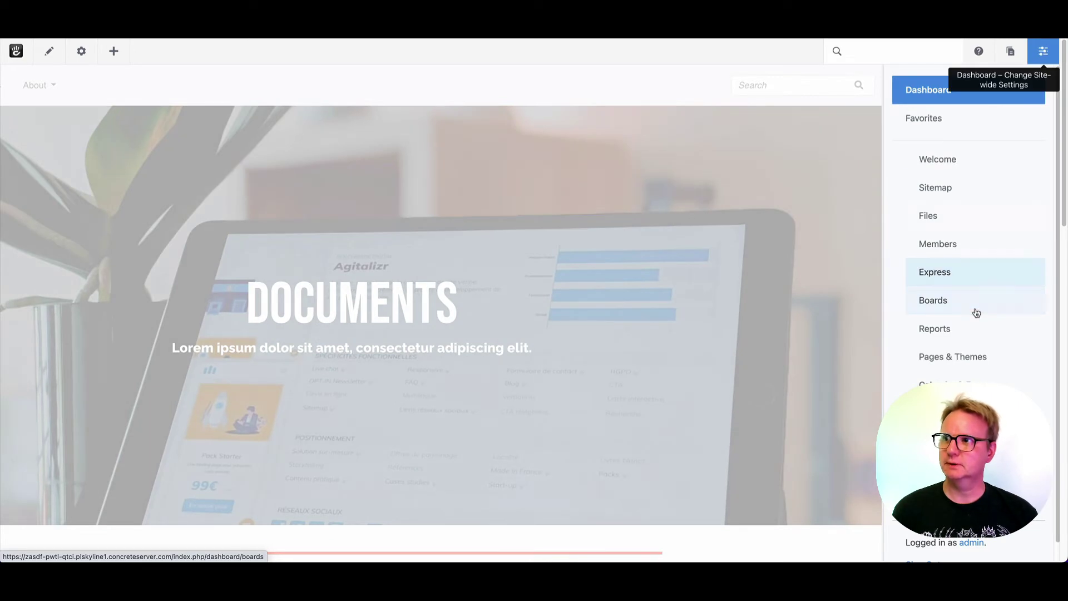
left_click(963, 253)
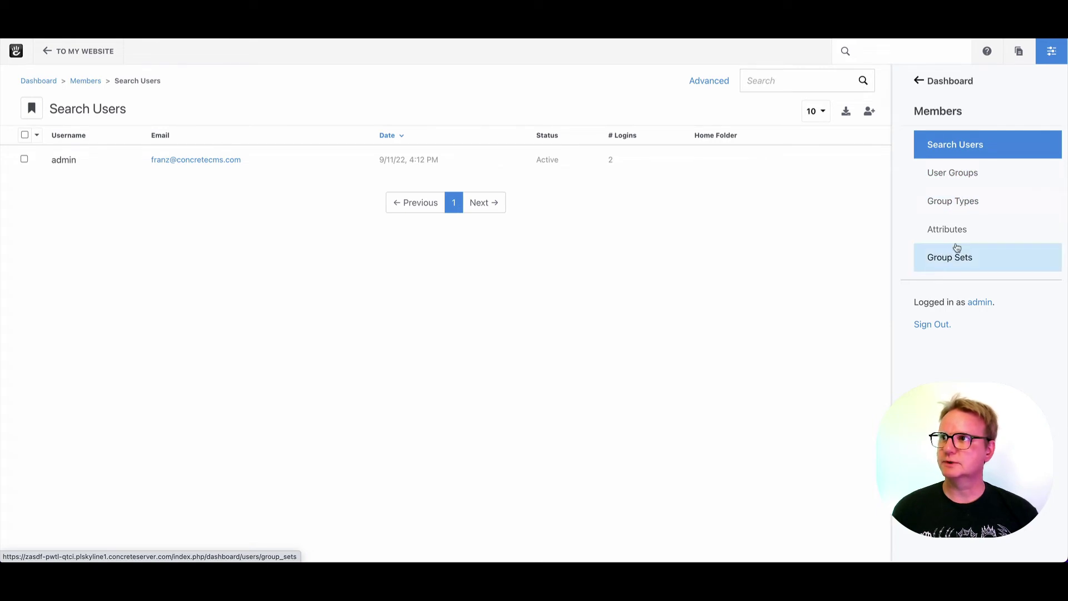
left_click(939, 171)
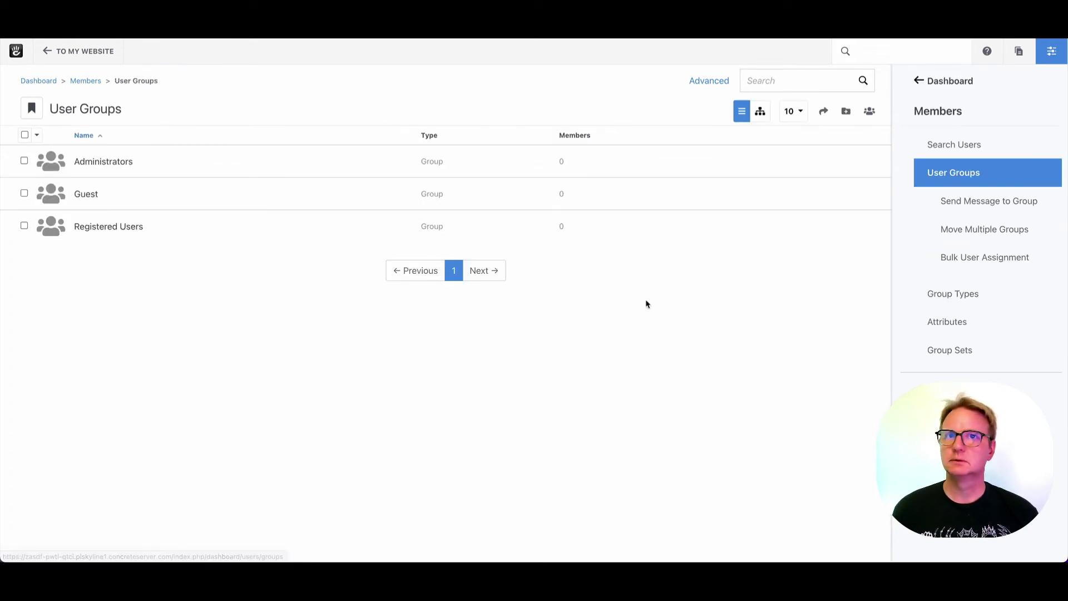
Create the HR and Marketing user groups
left_click(870, 113)
left_click(451, 190)
type("HR")
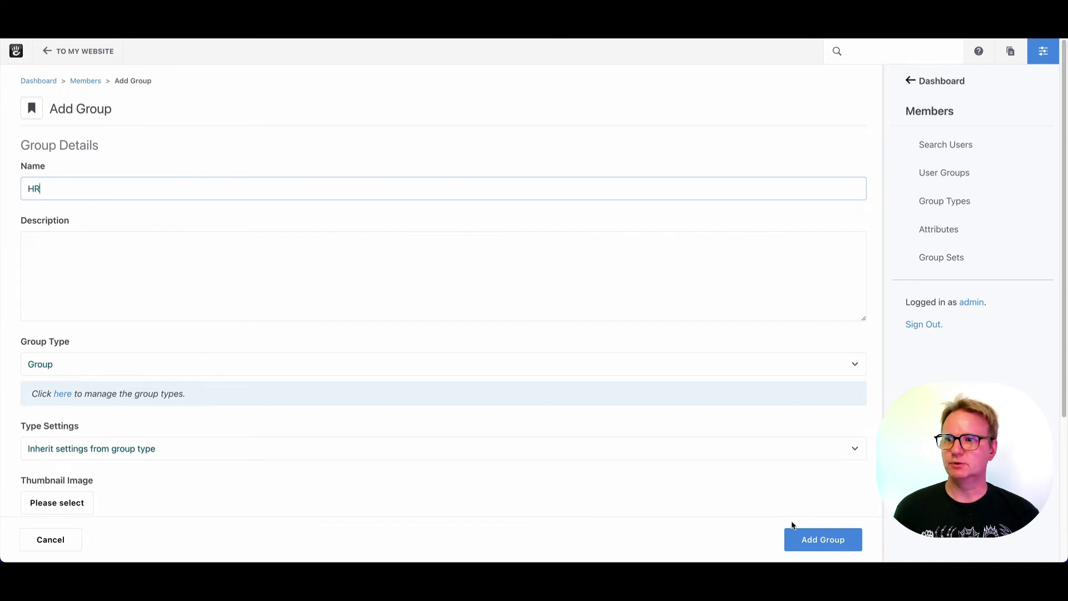
left_click(799, 531)
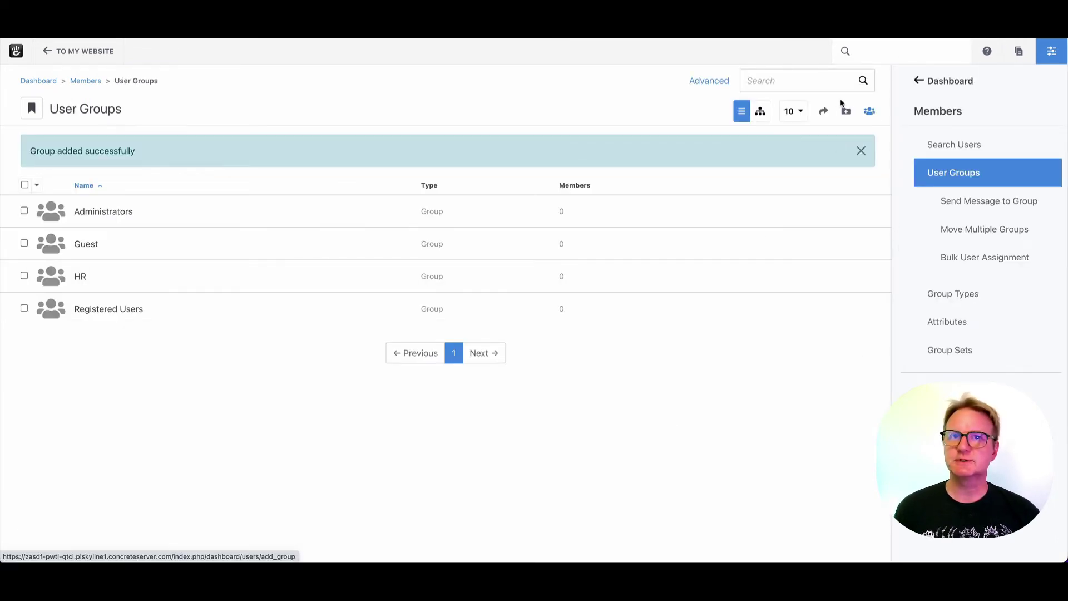
left_click(870, 112)
left_click(238, 190)
type("Marketing")
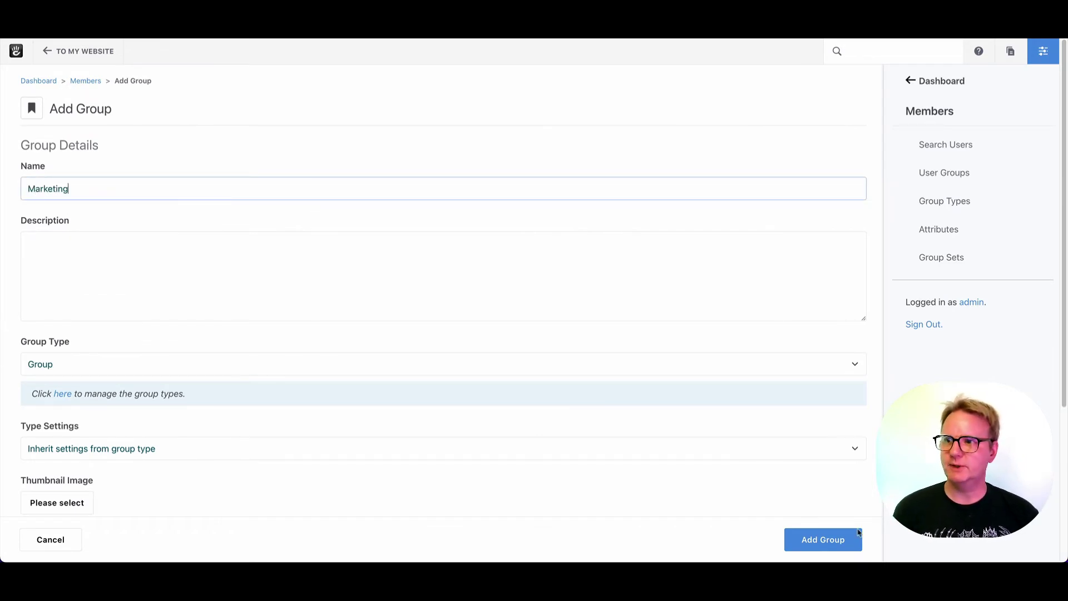
left_click(829, 535)
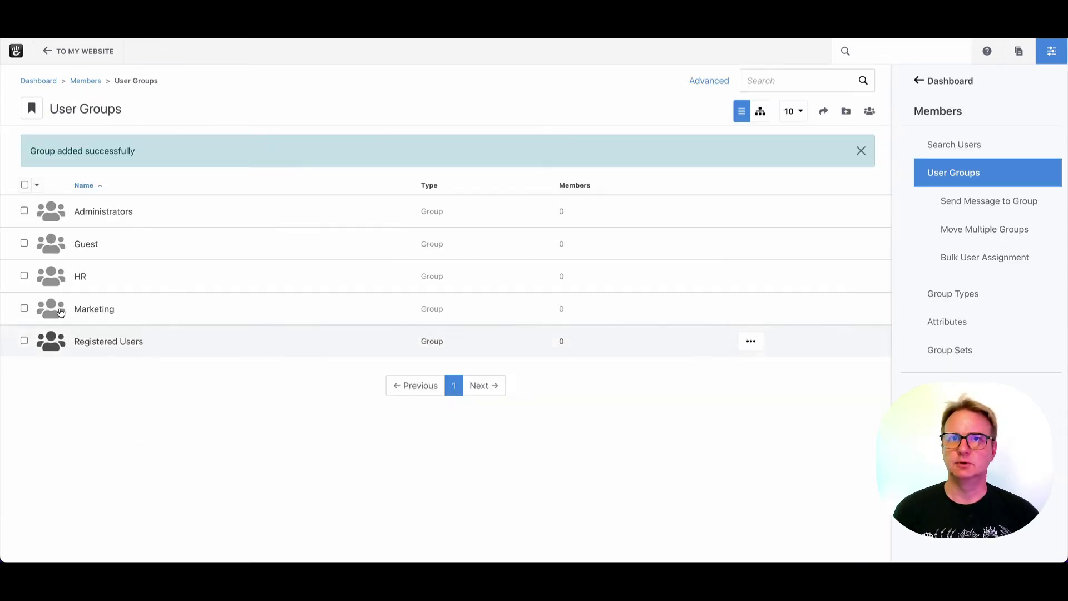
Show the groups as a tree, then return to the website's Documents page
left_click(759, 116)
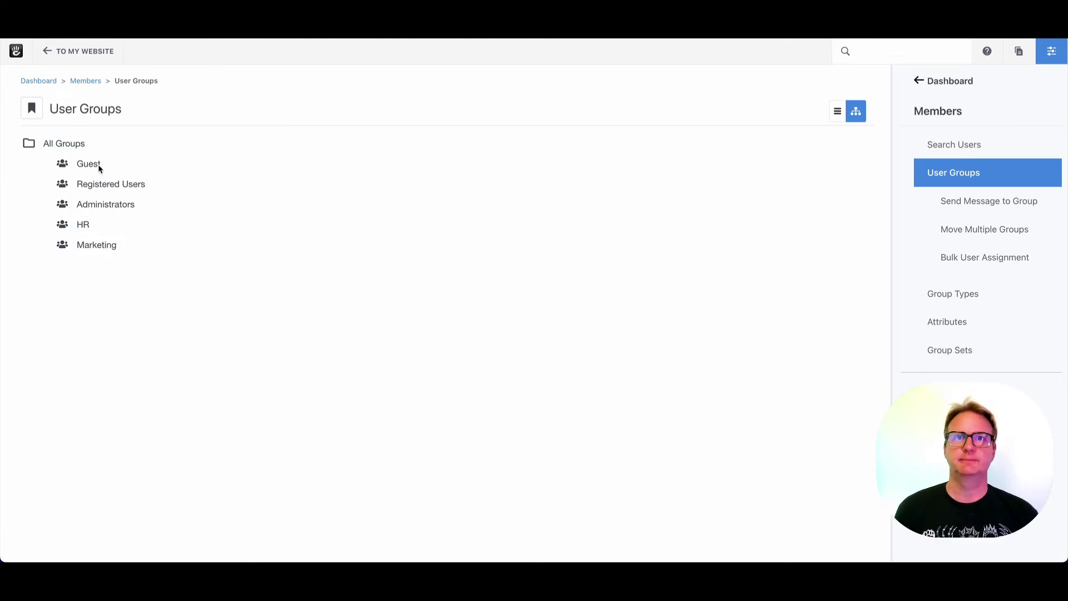
left_click(104, 52)
scroll(426, 374, "down", 5)
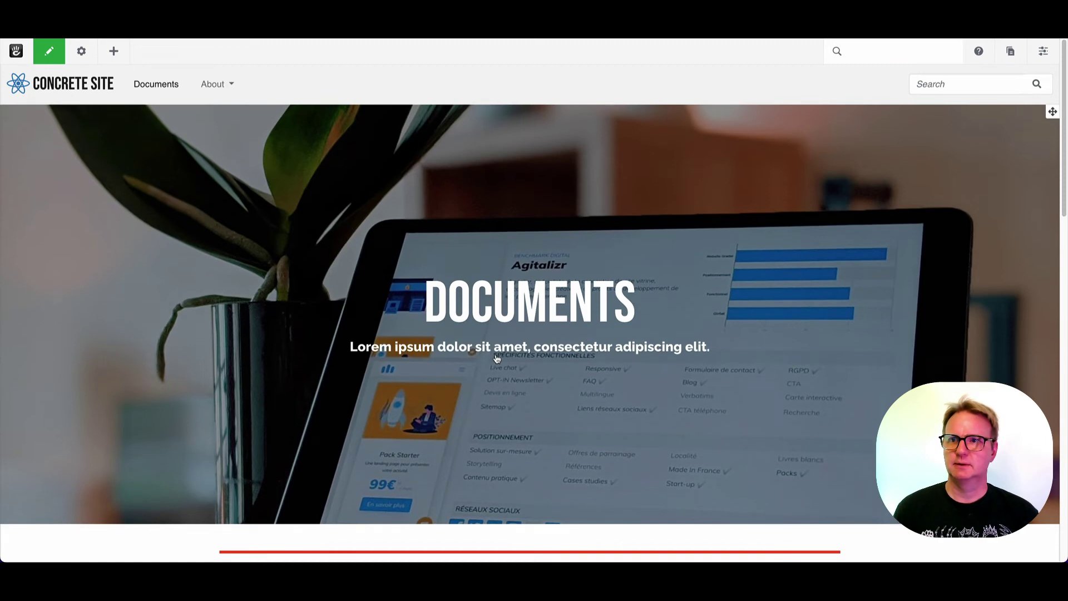
Override the block's permissions and edit its View Block permission
scroll(497, 359, "down", 5)
left_click(507, 322)
left_click(509, 452)
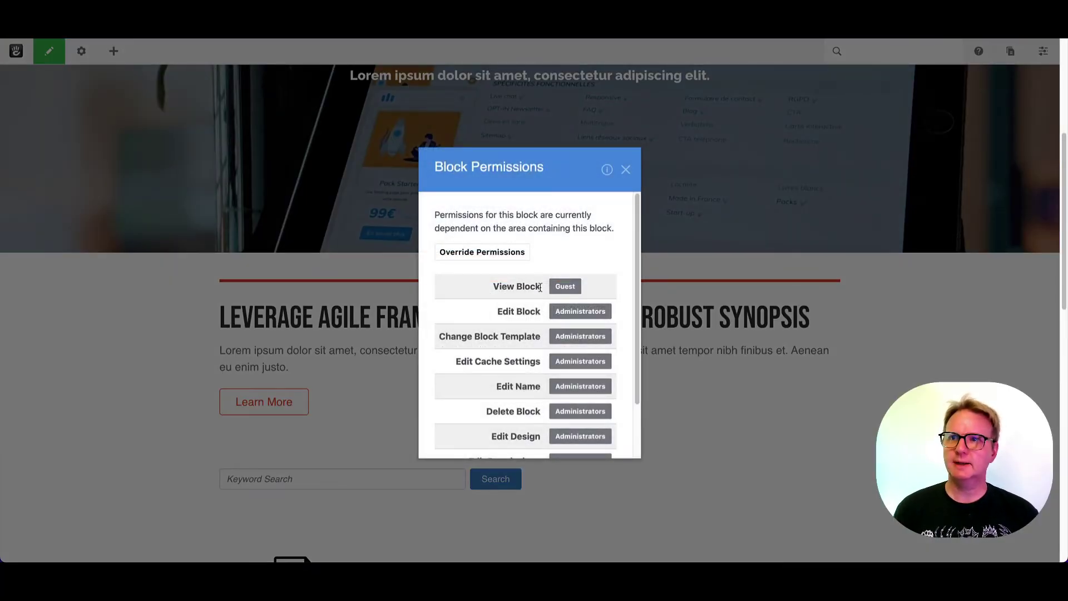
left_click(481, 251)
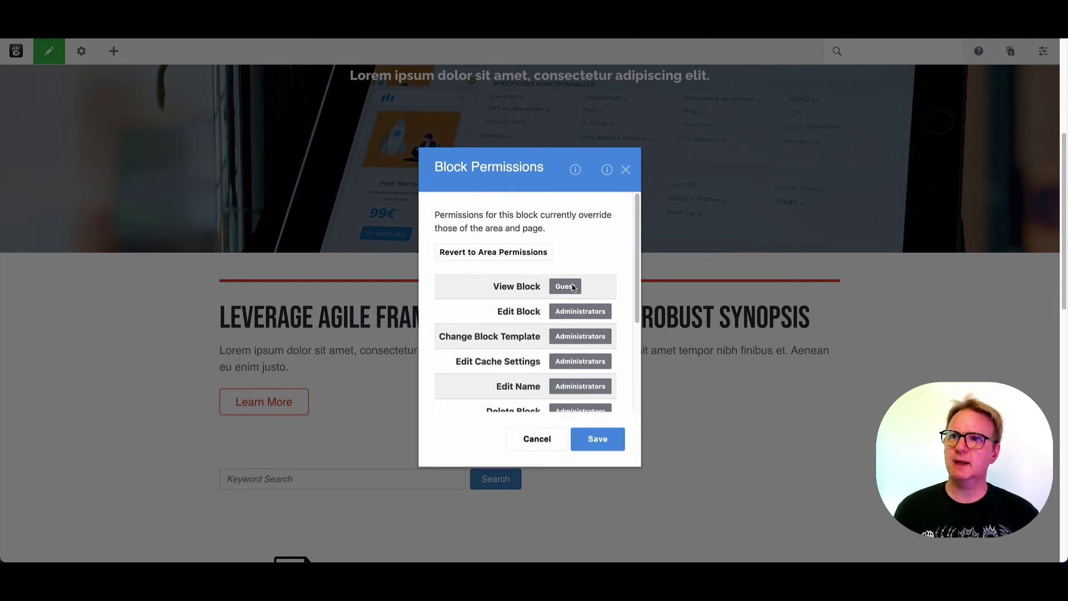
left_click(521, 287)
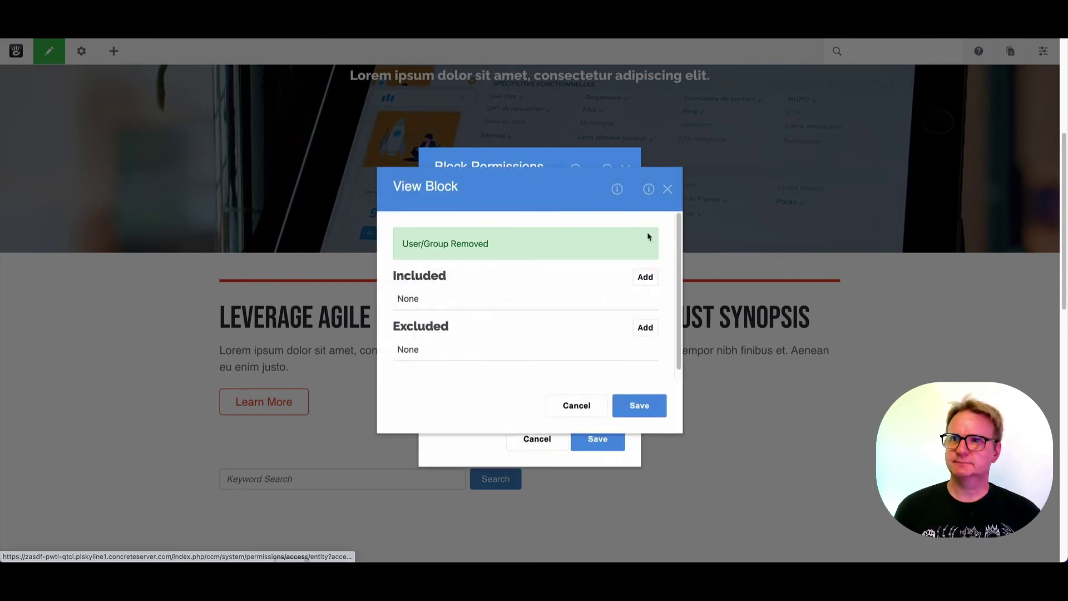
Grant the HR group view access to the block and save all permission dialogs
left_click(651, 276)
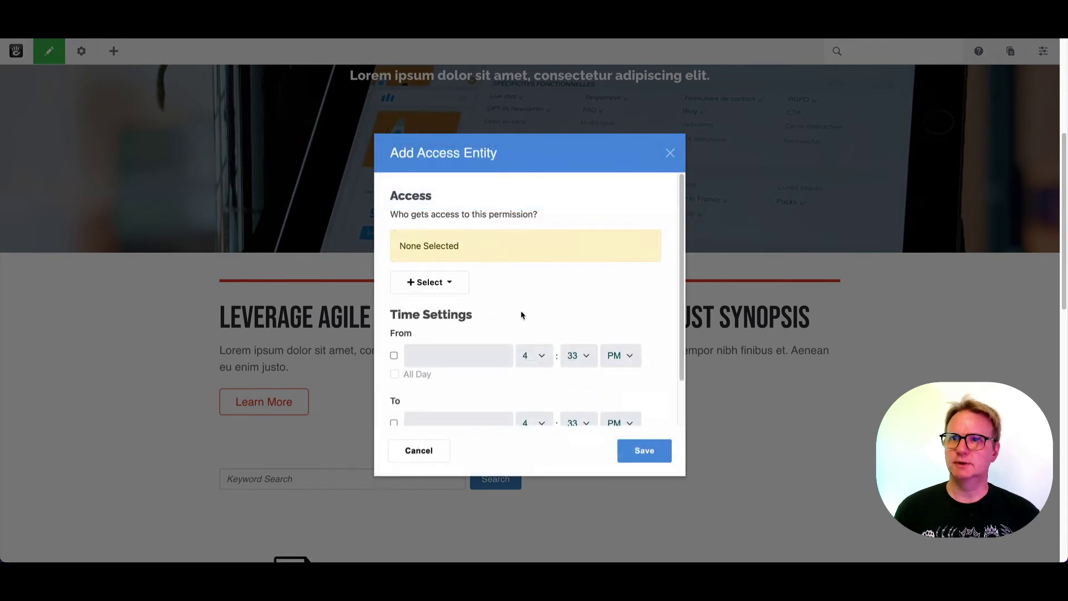
left_click(439, 283)
left_click(432, 309)
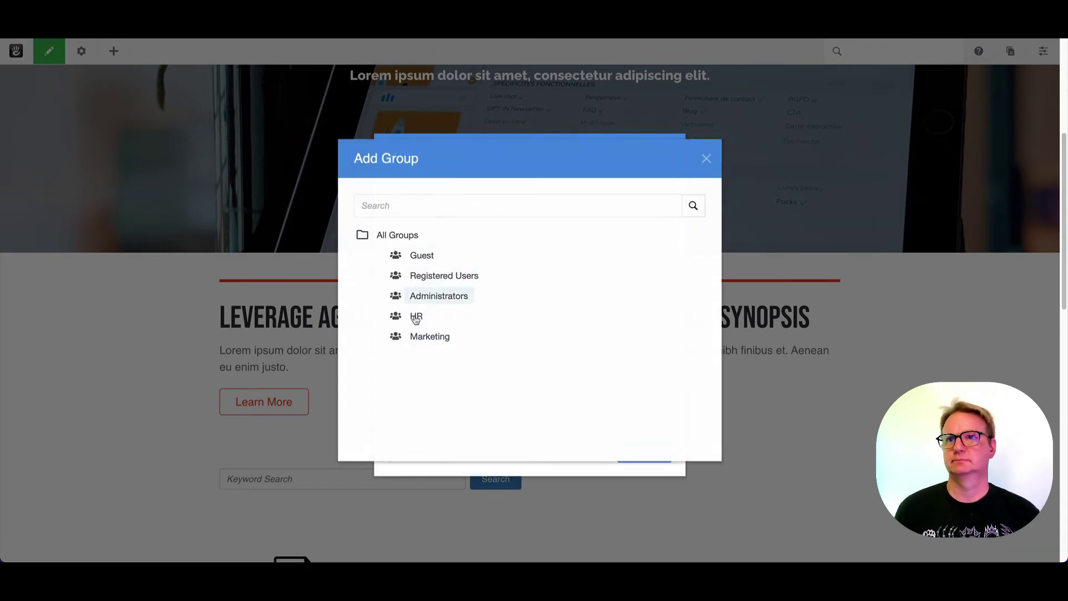
left_click(418, 317)
scroll(624, 424, "up", 5)
scroll(625, 462, "down", 4)
scroll(588, 486, "down", 6)
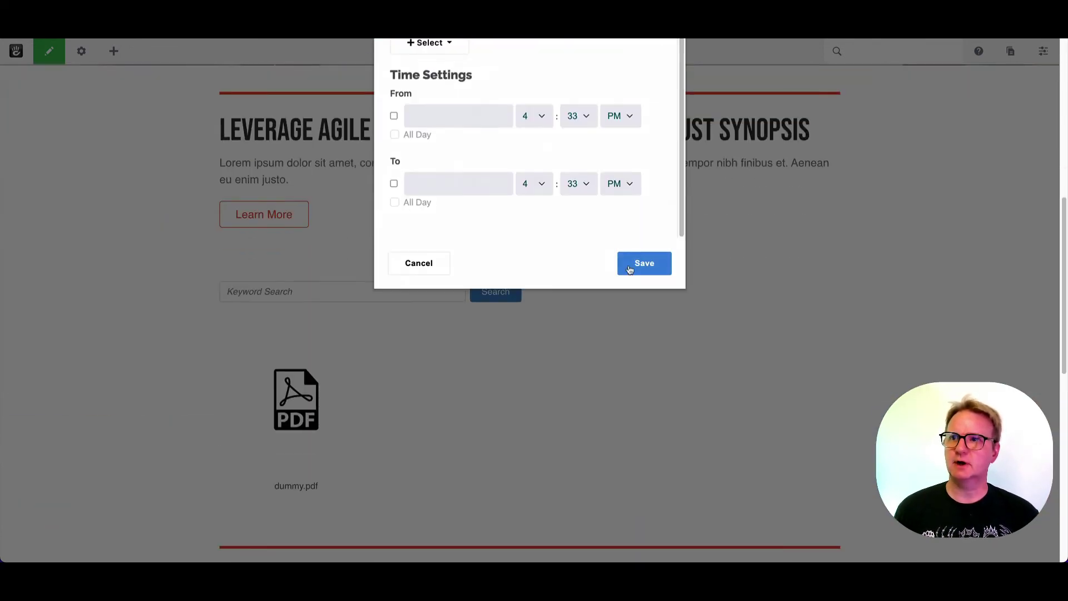
left_click(633, 265)
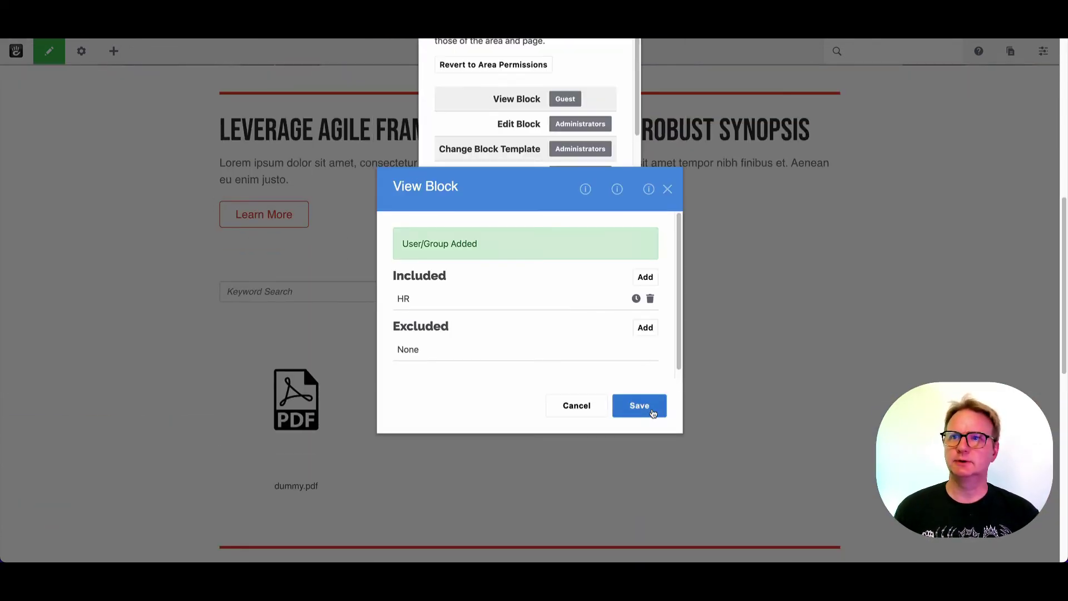
left_click(639, 406)
left_click(614, 257)
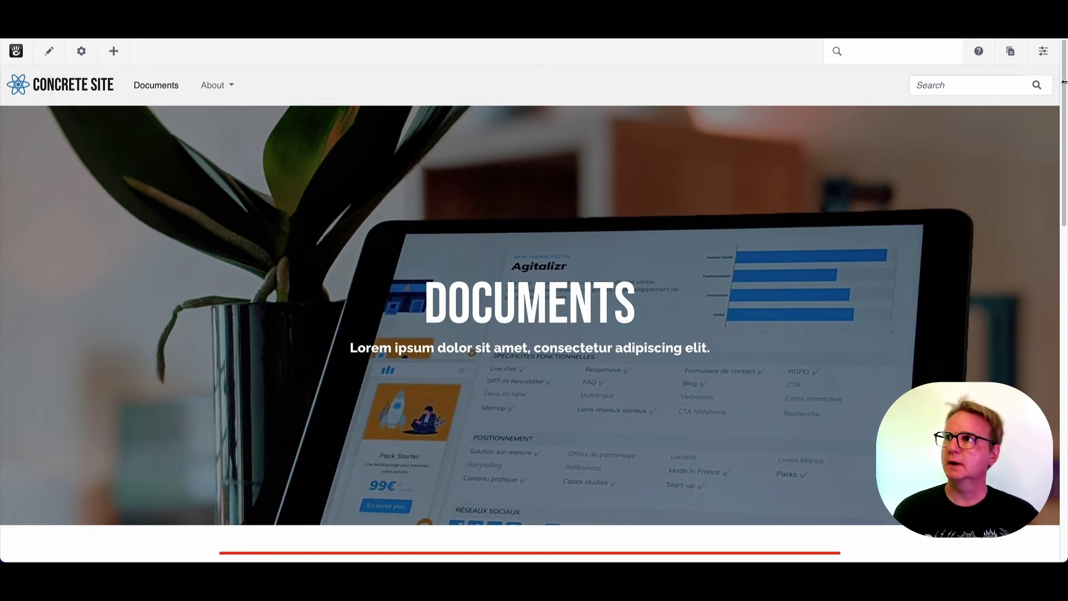
Open the Dashboard navigation from the top-right toolbar
left_click(1042, 53)
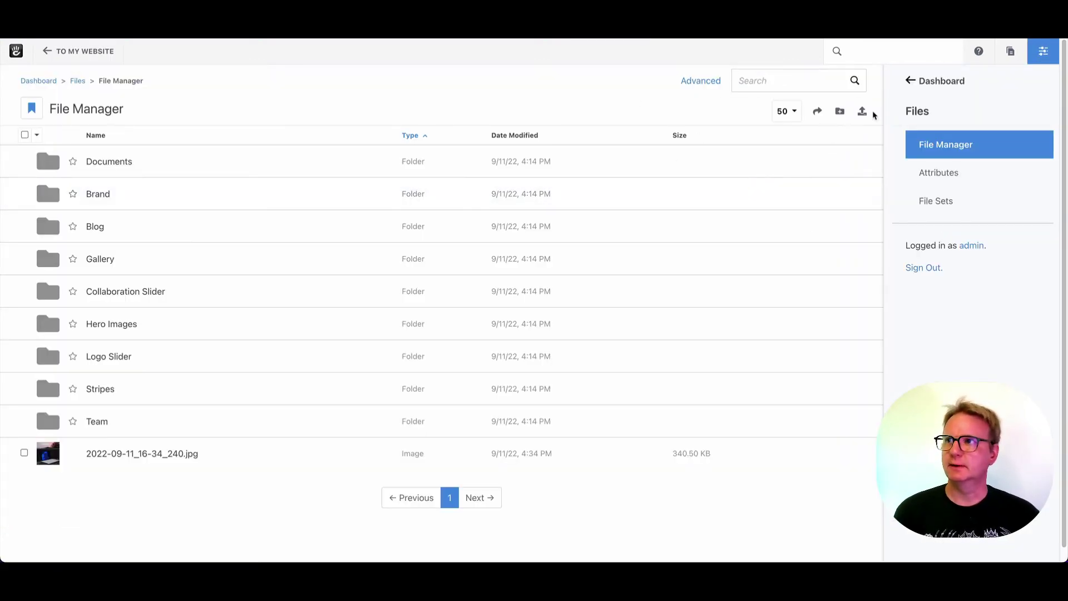
Set up the Import Files dialog for remote URLs, uploading into File Manager
left_click(862, 113)
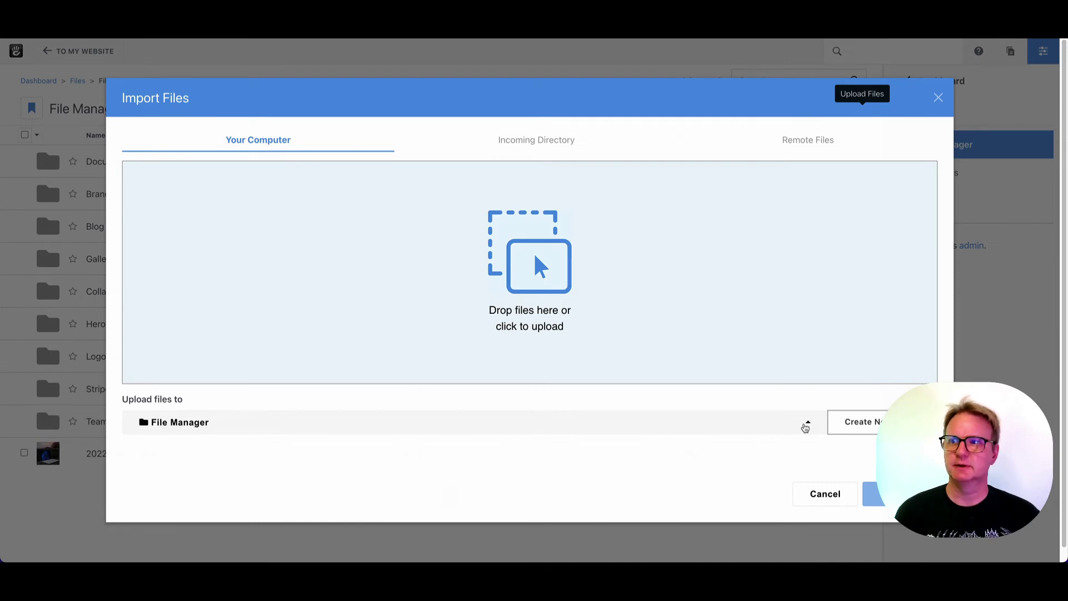
left_click(804, 427)
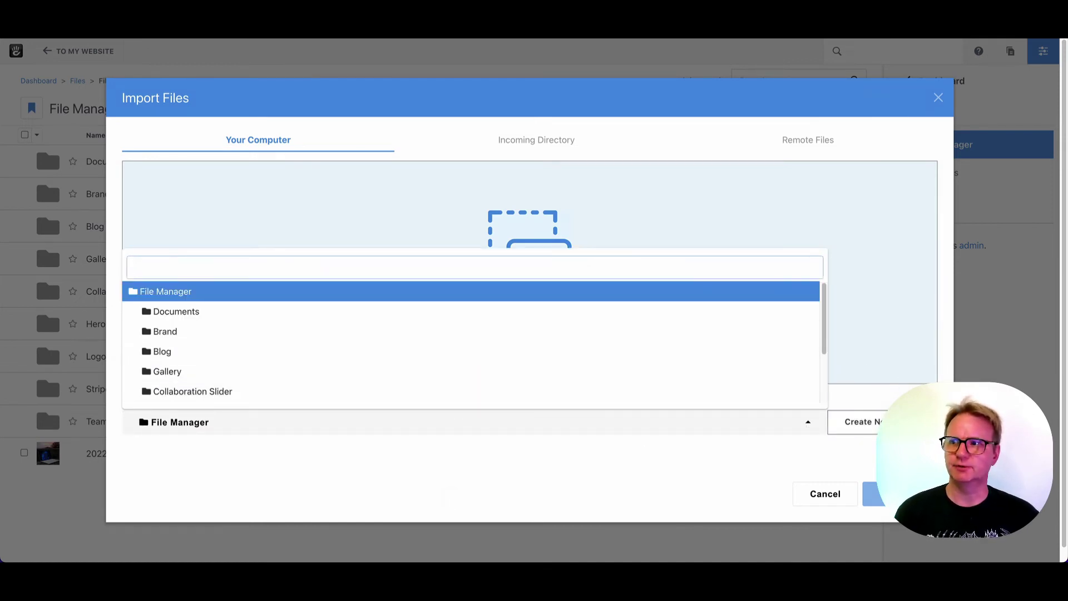
left_click(805, 427)
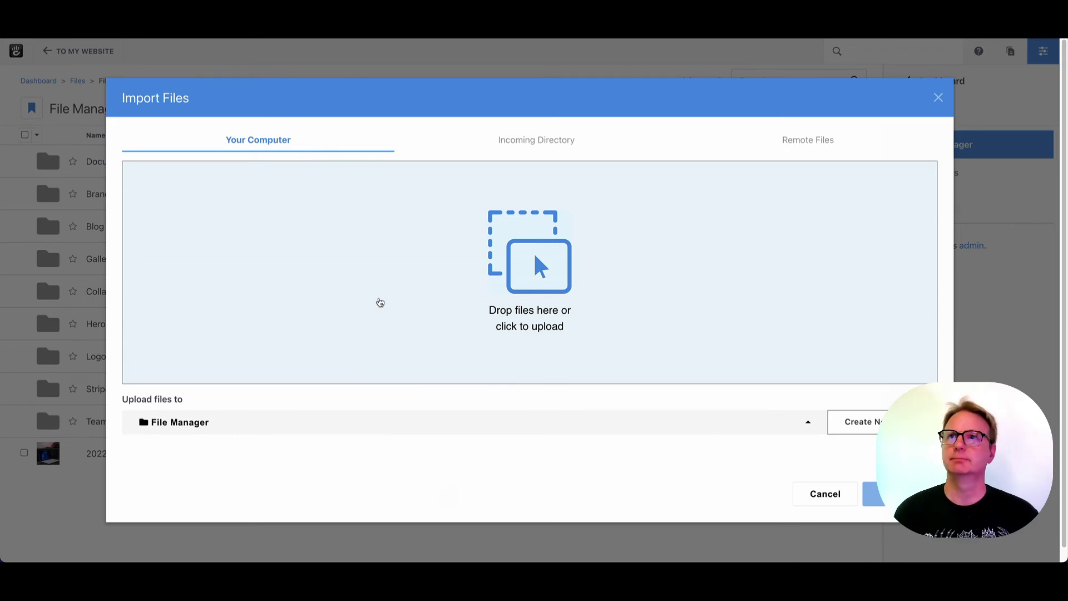
left_click(555, 142)
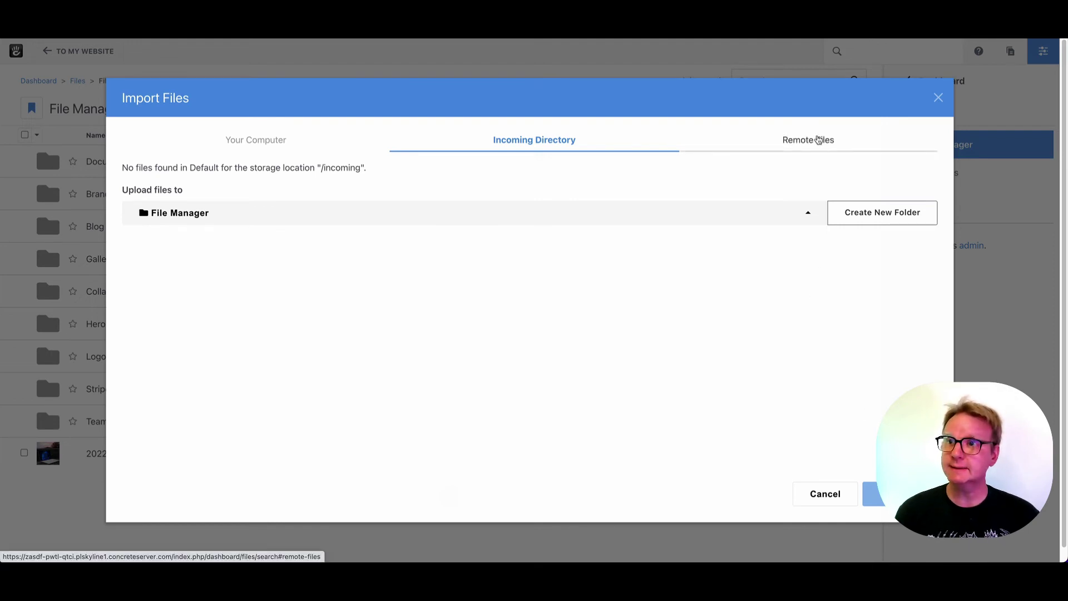
left_click(818, 139)
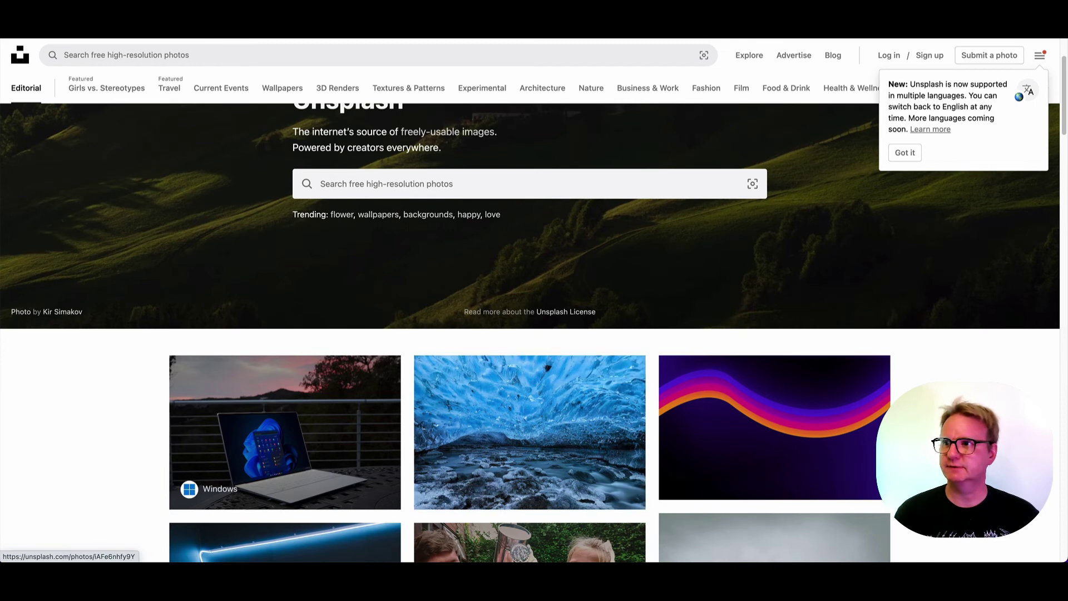
Copy the image address of the wavy gradient photo on Unsplash
left_click(759, 401)
right_click(429, 291)
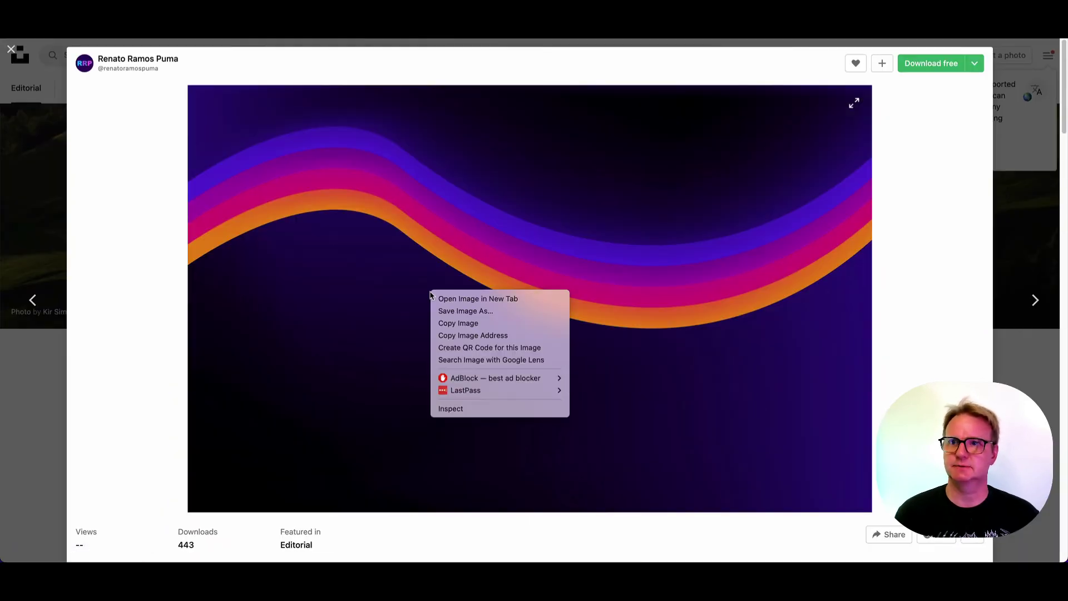
mouse_move(521, 376)
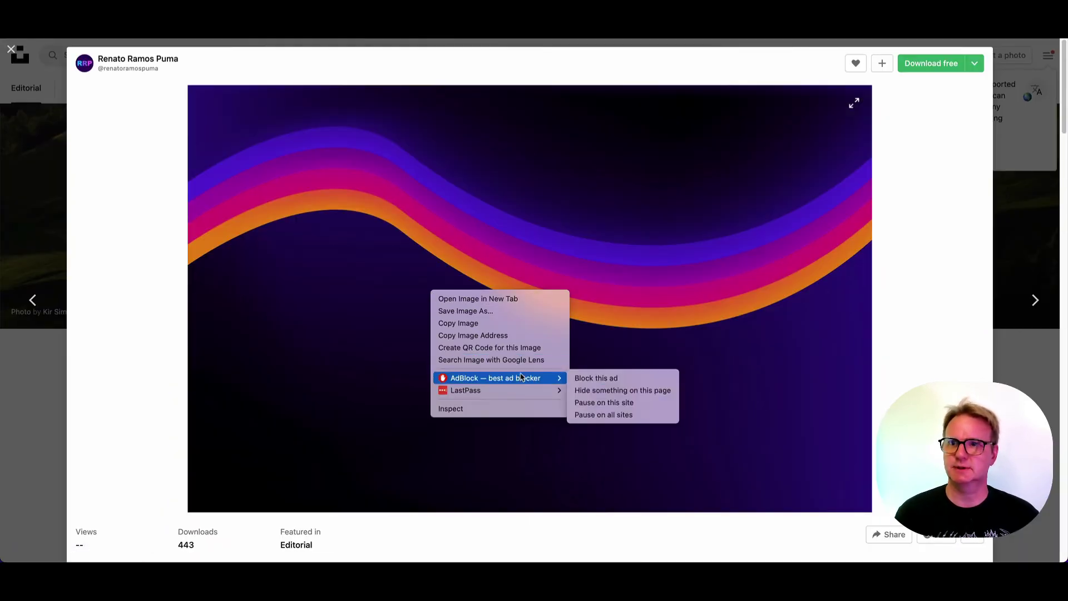
left_click(528, 336)
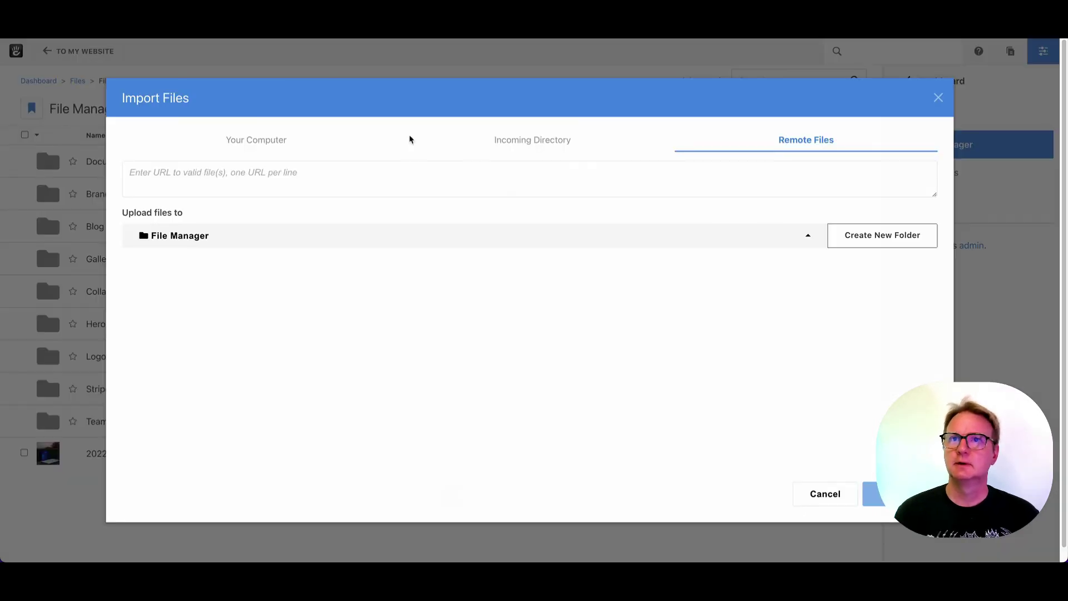
Paste the Unsplash image URL into Remote Files and import it as 2022-09-11_16-36_155.jpg
left_click(408, 170)
key("ctrl+v")
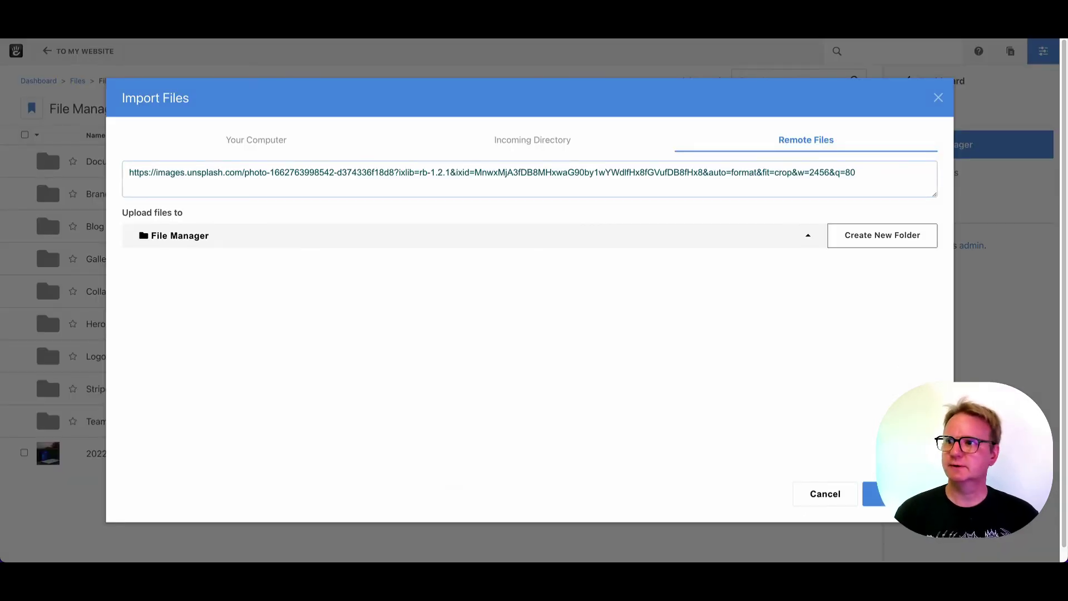
left_click(902, 349)
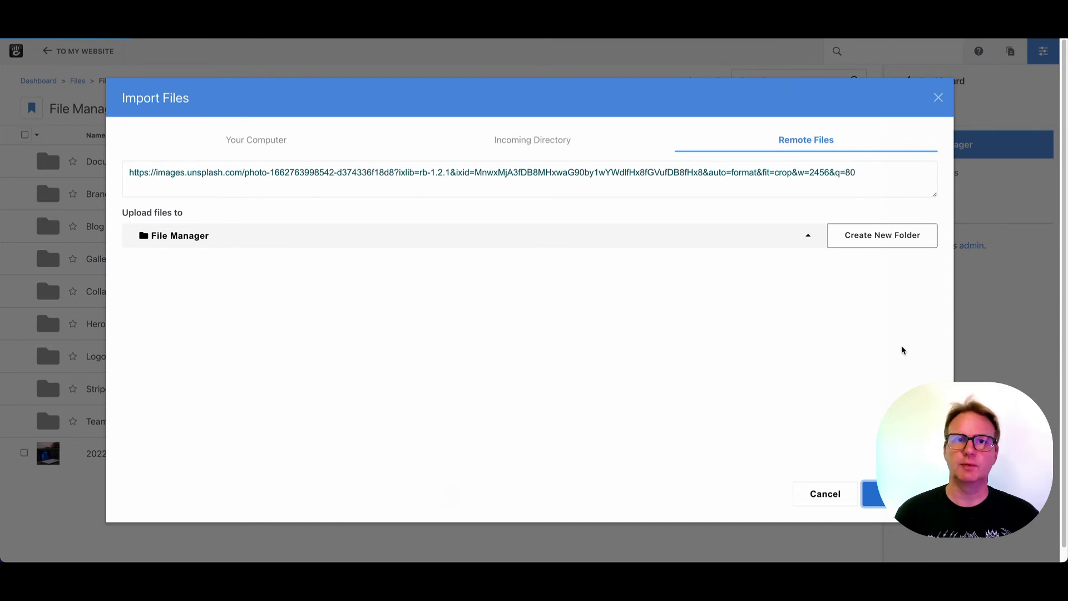
key("Return")
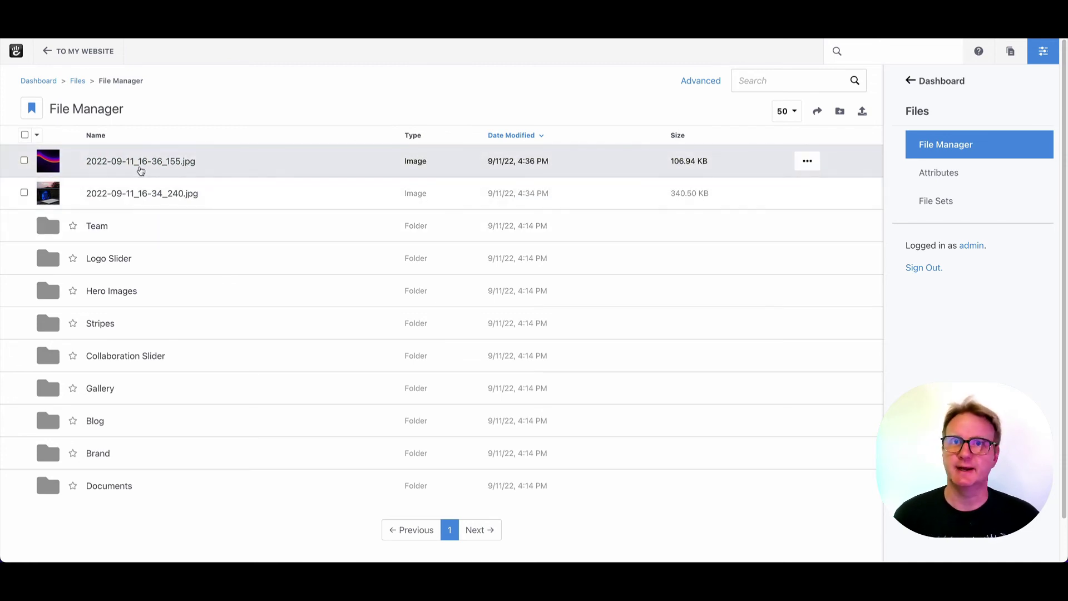
left_click(170, 172)
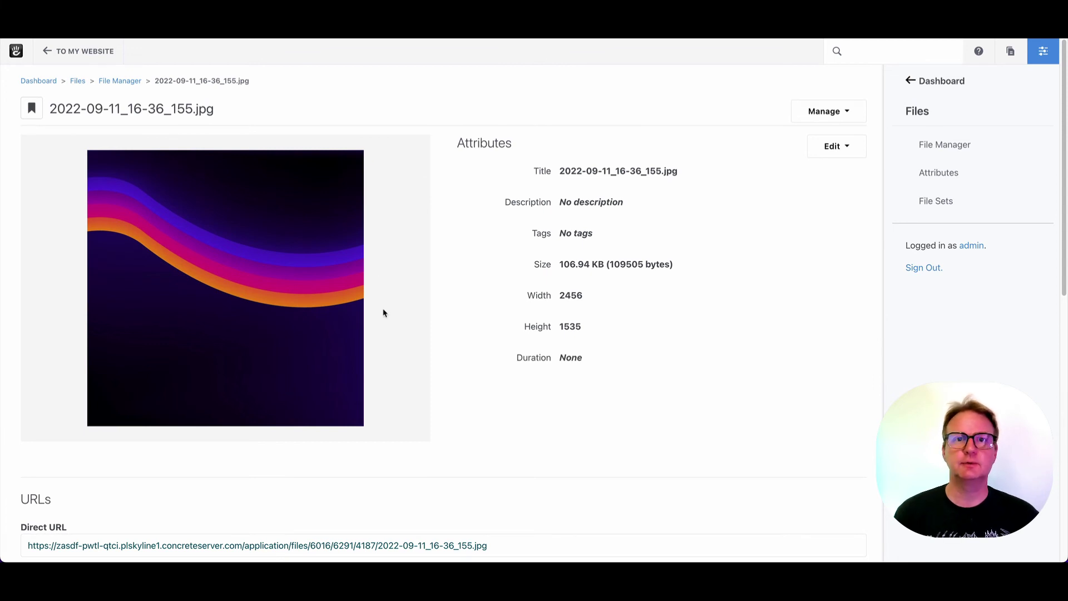
scroll(384, 312, "down", 2)
scroll(384, 315, "down", 6)
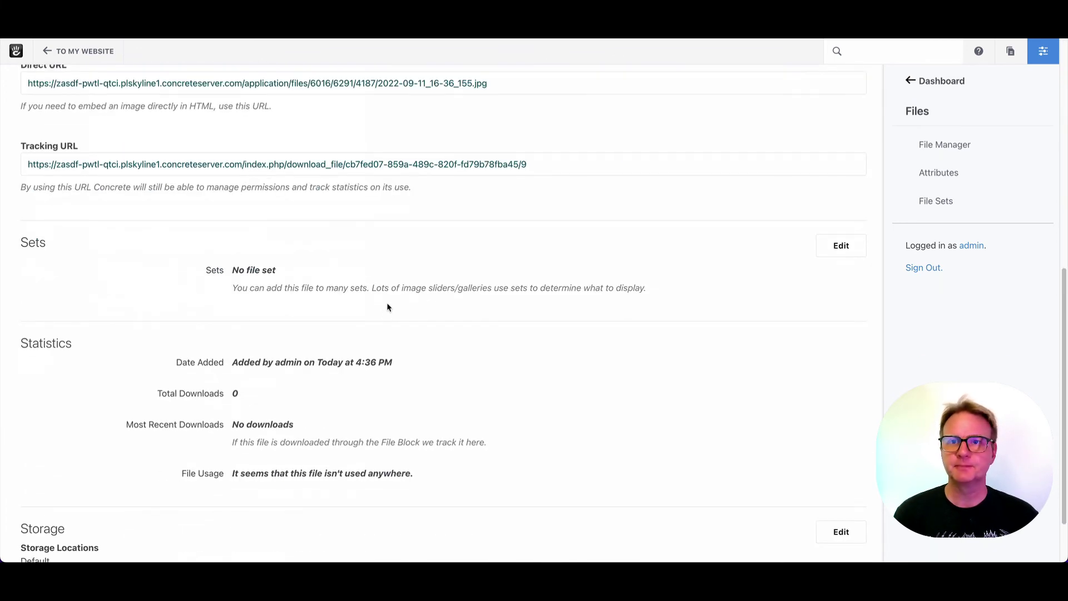
scroll(389, 306, "down", 2)
scroll(387, 307, "up", 5)
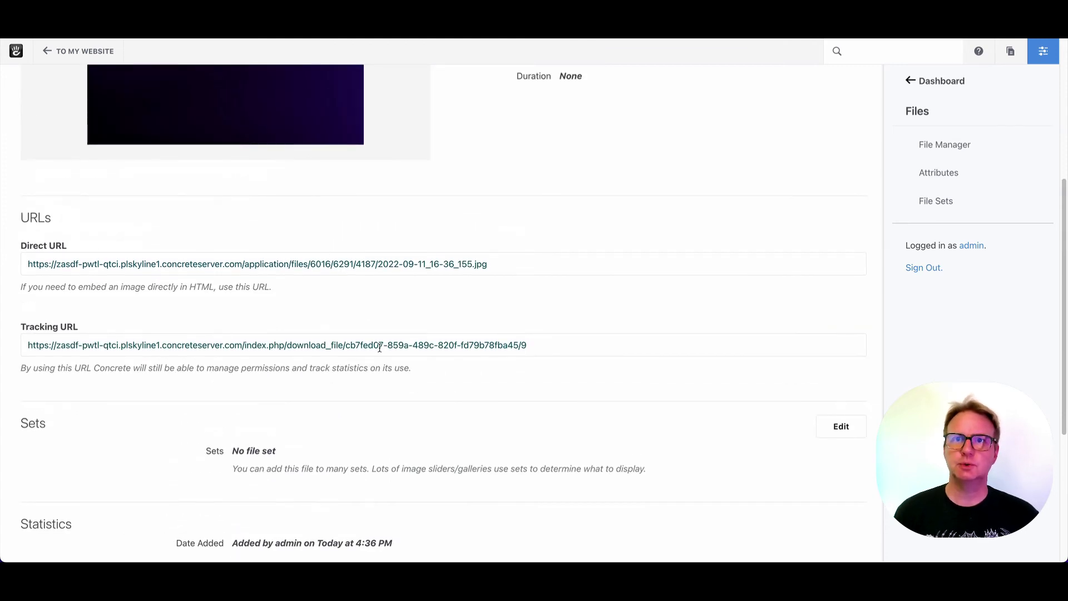
scroll(321, 287, "down", 3)
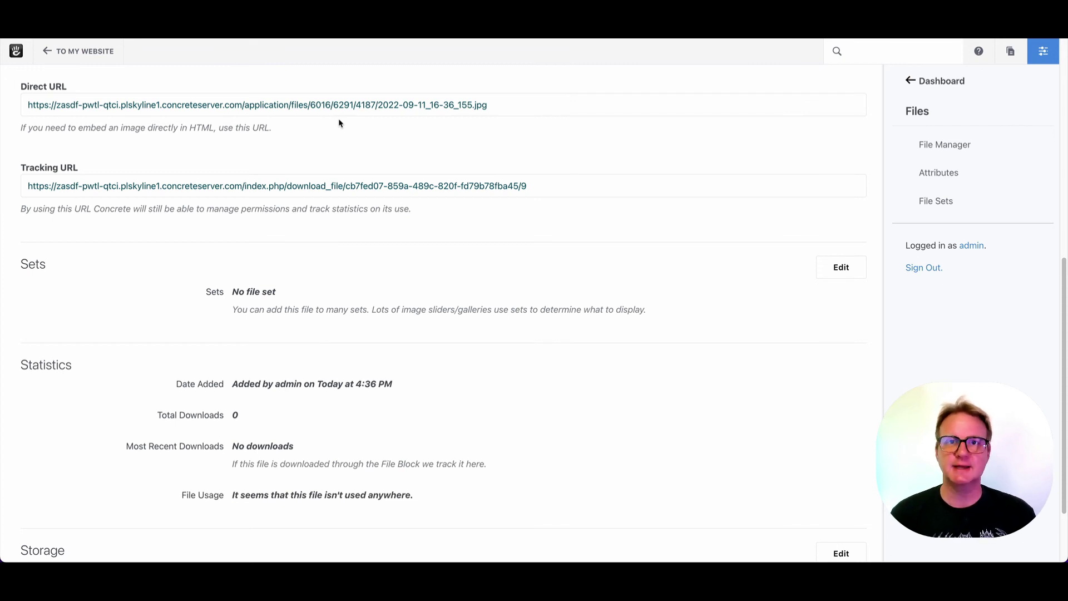
scroll(342, 125, "up", 1)
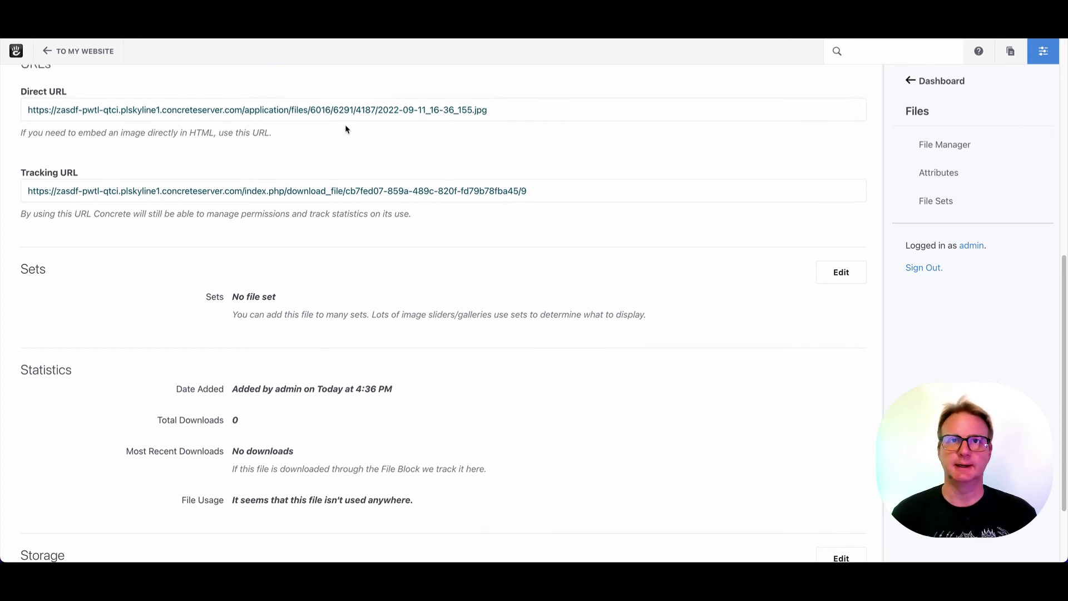
scroll(345, 129, "up", 1)
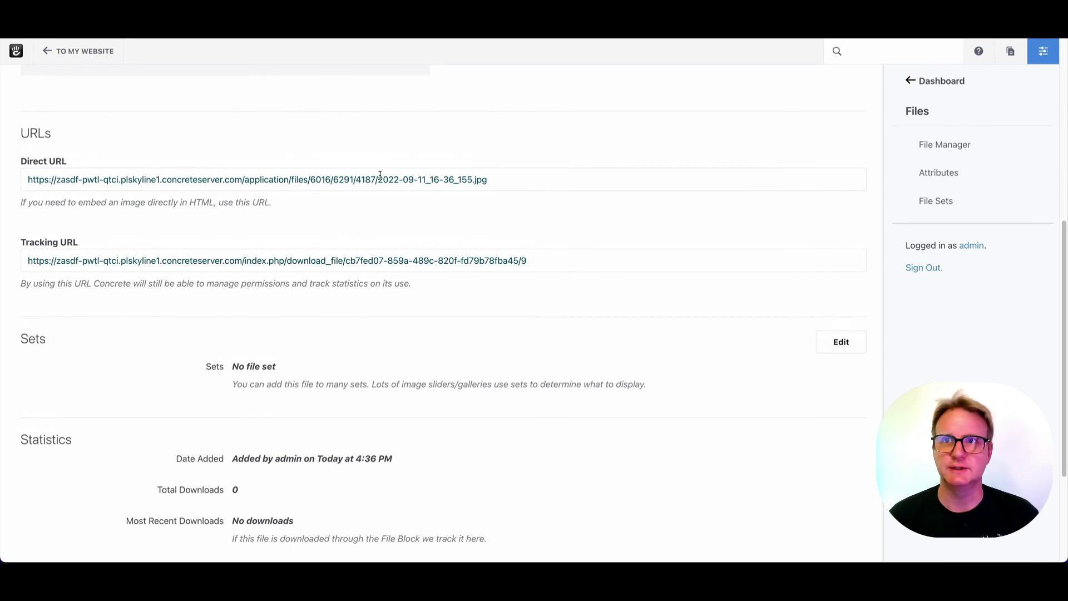
scroll(370, 175, "up", 1)
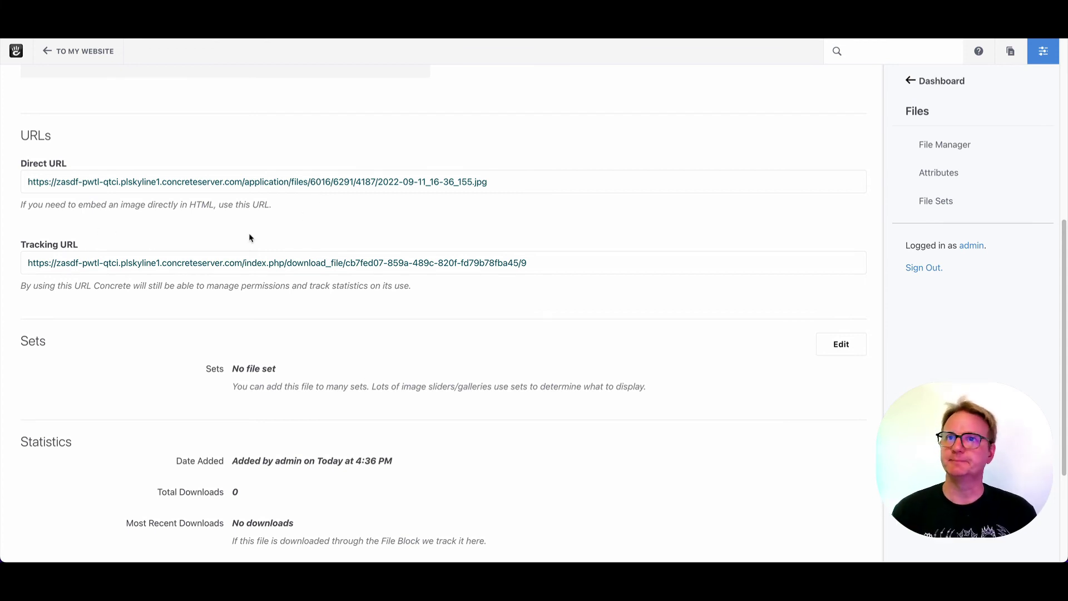
scroll(250, 236, "up", 7)
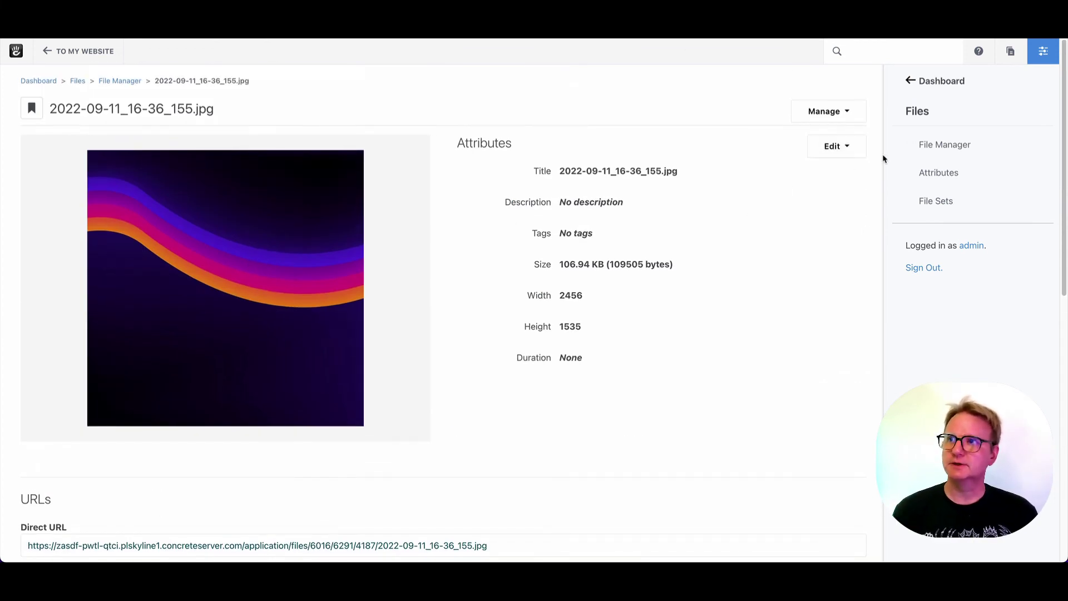
Mirror the wave image with Flip X in the image editor, then go back to the website
left_click(828, 152)
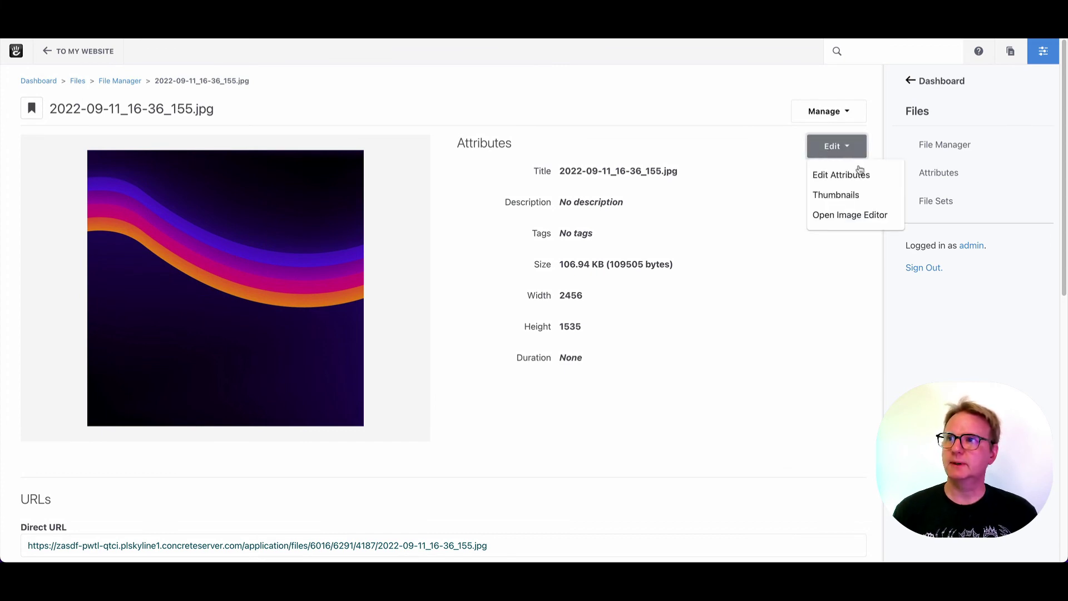
left_click(872, 218)
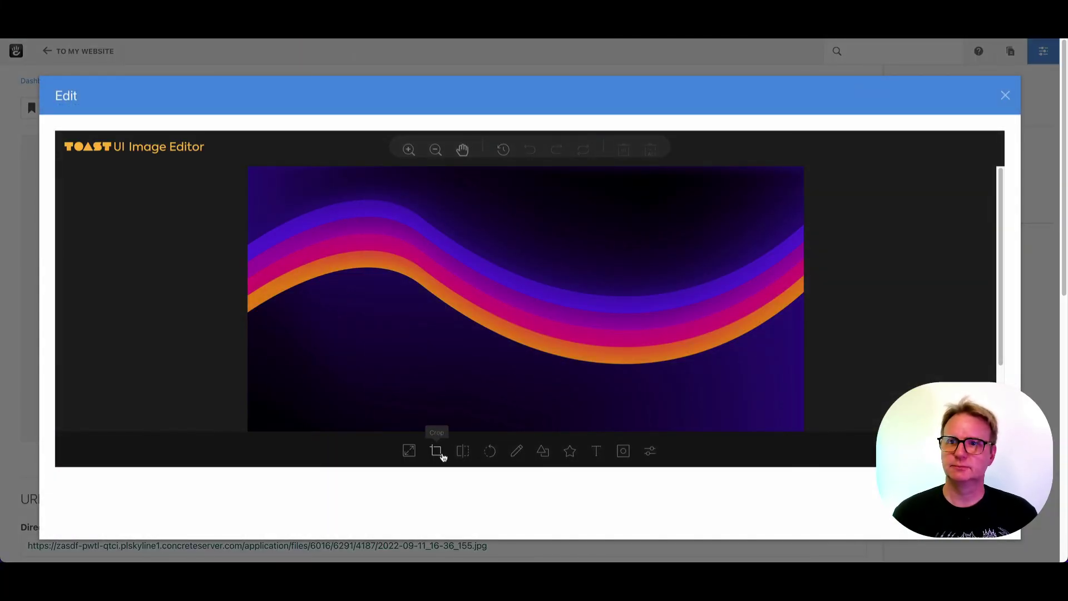
left_click(464, 452)
left_click(497, 404)
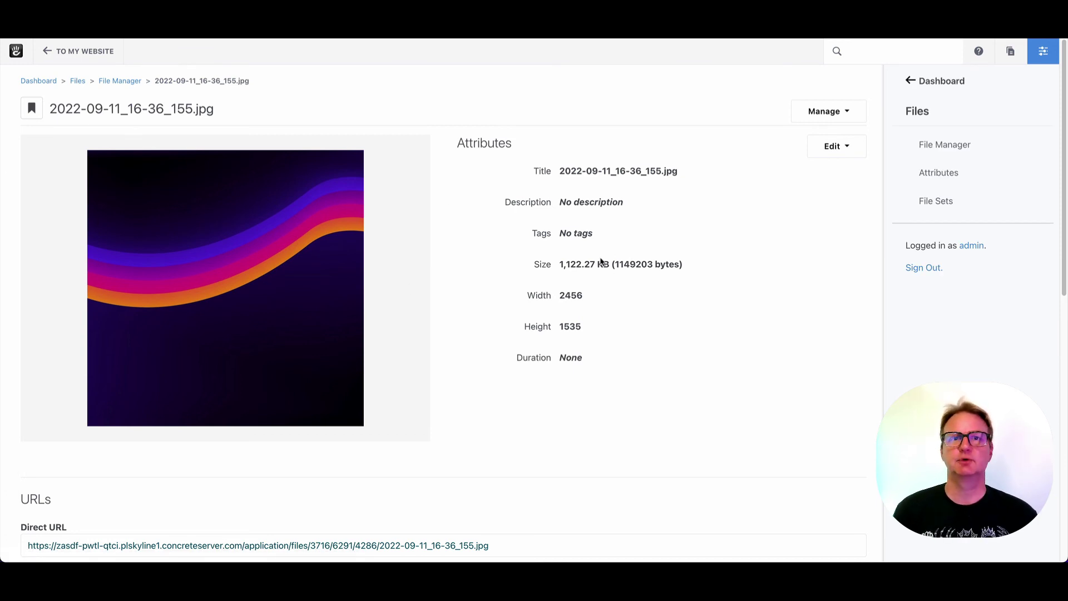
left_click(65, 62)
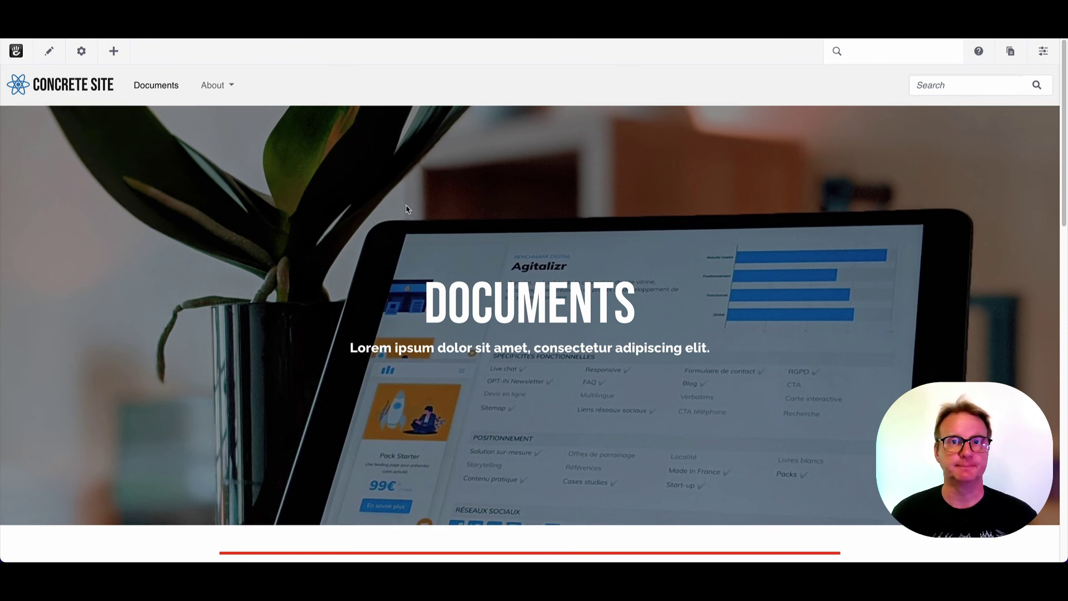
Install the Atomik theme's documentation from Dashboard > Pages & Themes and confirm it
left_click(1042, 55)
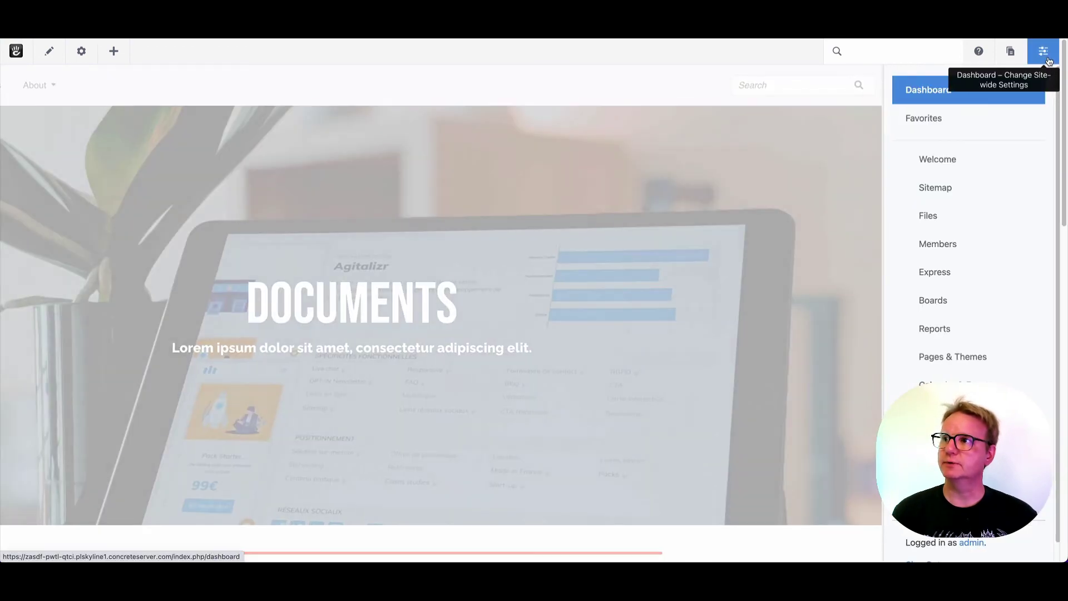
left_click(972, 357)
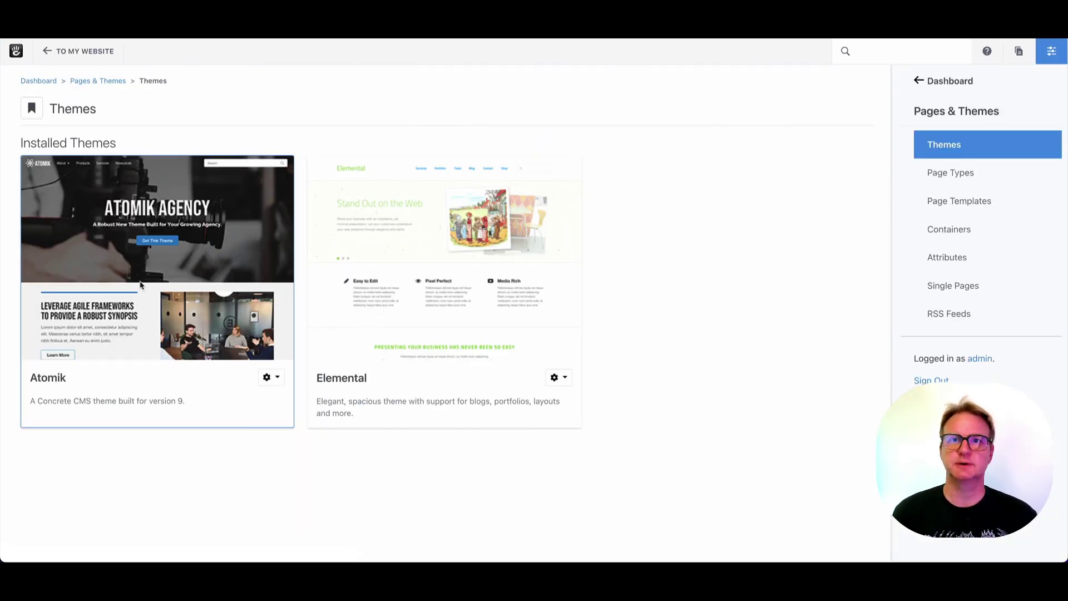
left_click(268, 383)
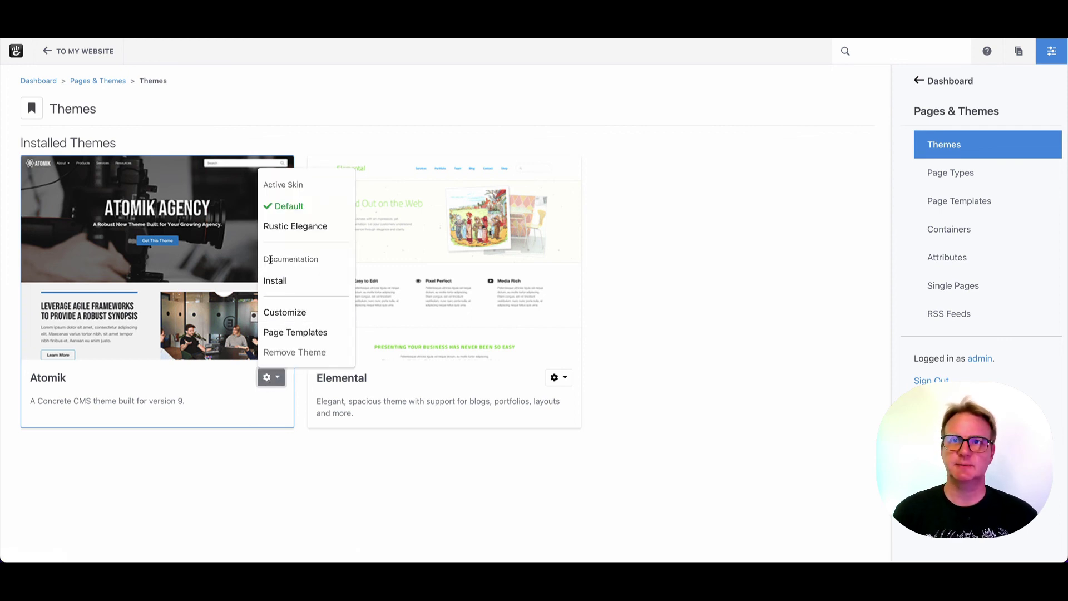
left_click(296, 279)
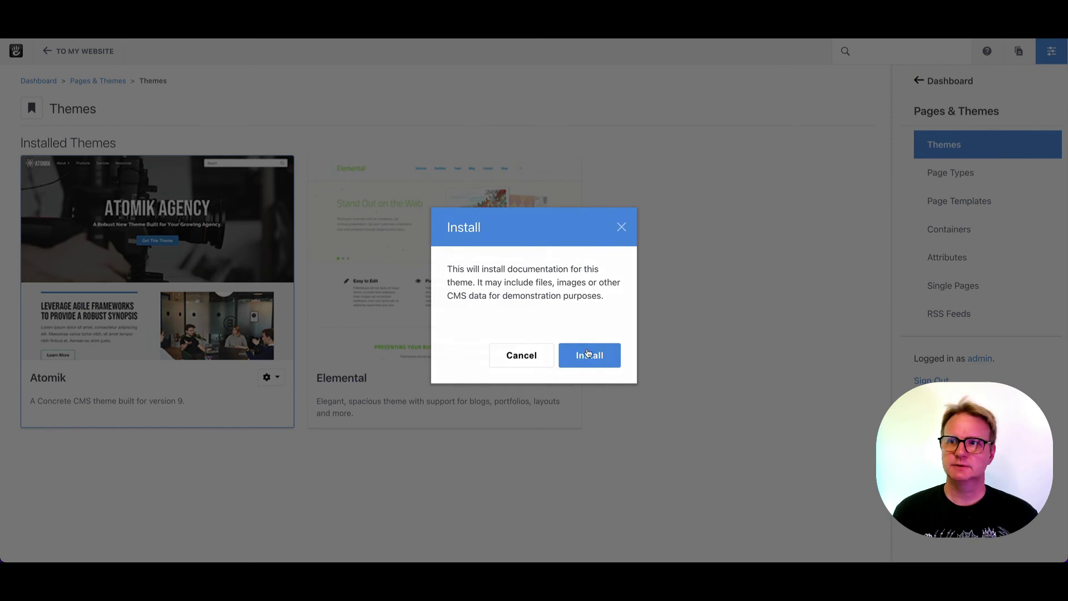
left_click(589, 357)
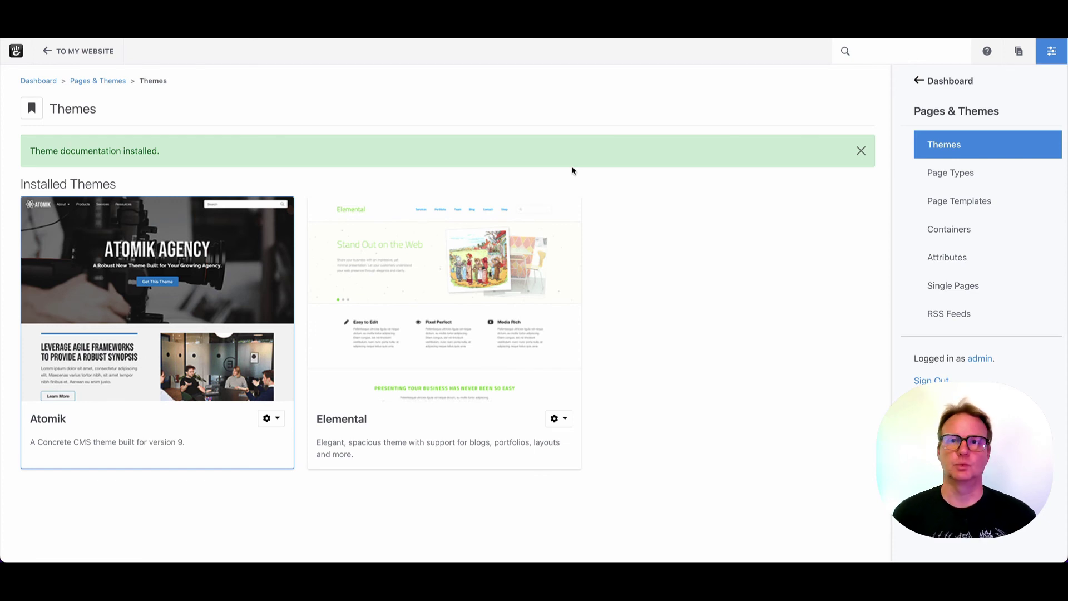
Open the Atomik theme documentation and view its Colors page
left_click(271, 418)
left_click(273, 302)
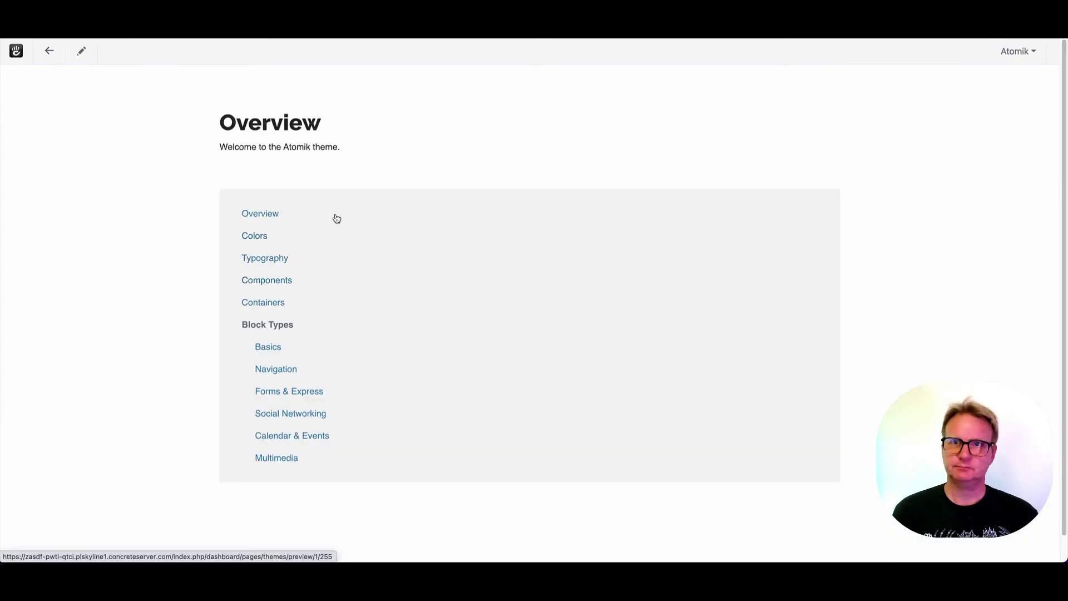
scroll(316, 253, "down", 1)
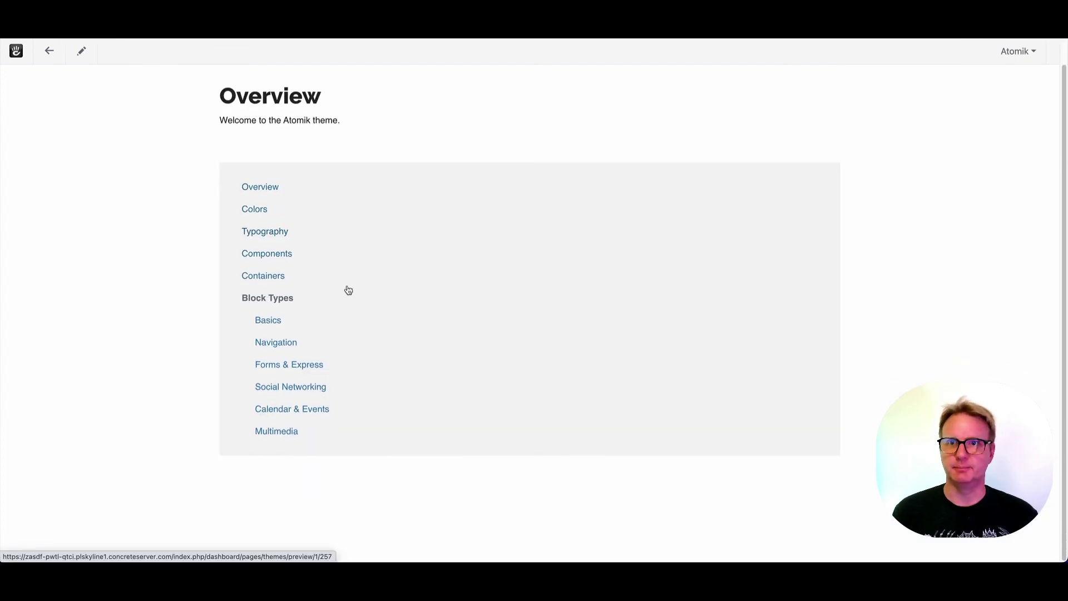
left_click(258, 209)
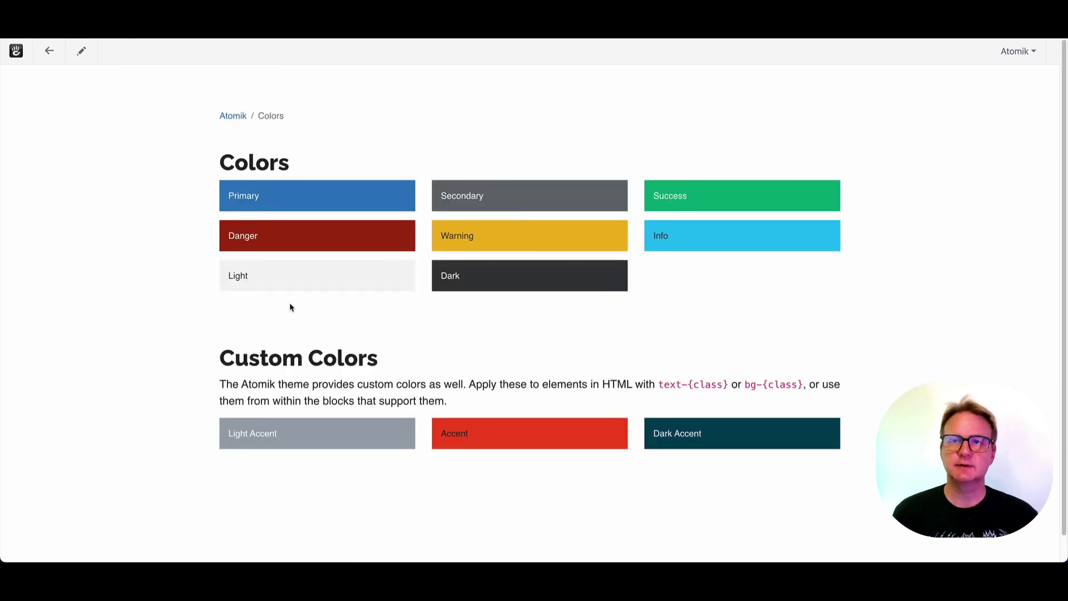
Look through the Typography page, then return to the Atomik documentation Overview
left_click(233, 116)
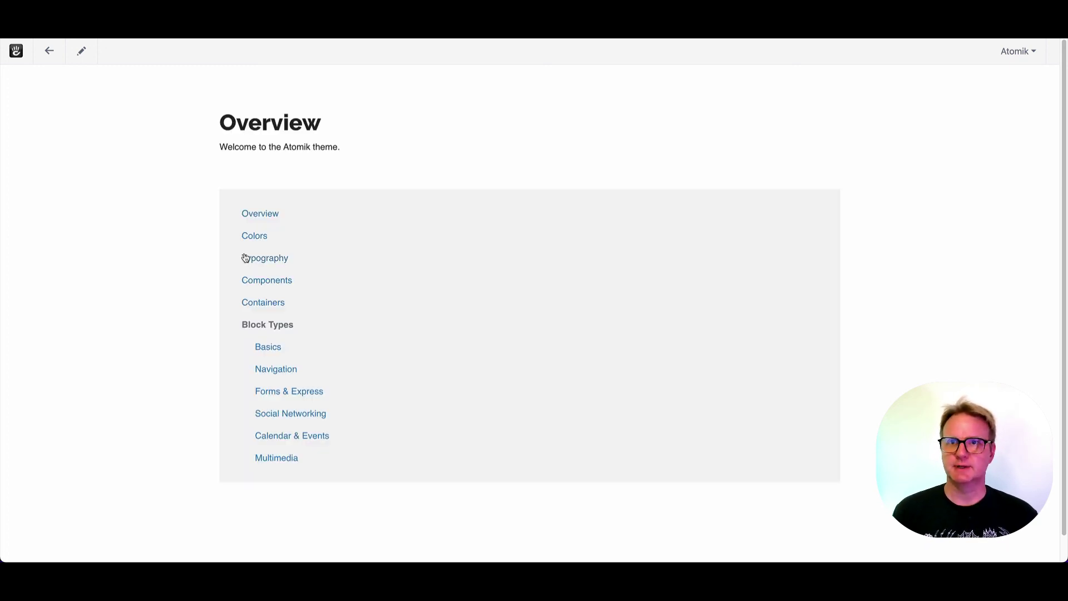
left_click(257, 261)
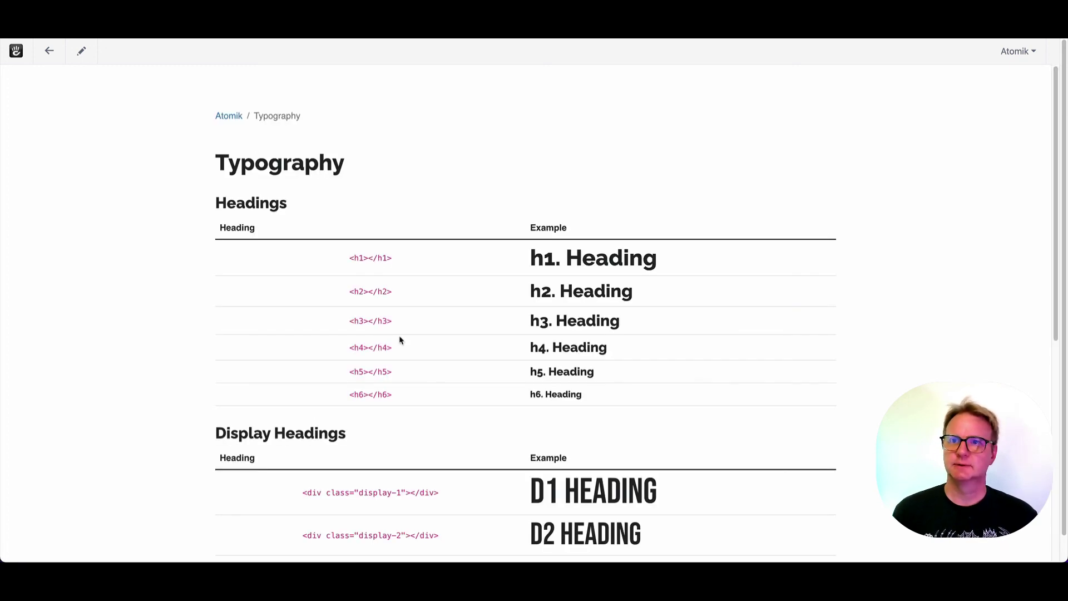
scroll(400, 341, "down", 8)
scroll(467, 341, "up", 15)
left_click(221, 115)
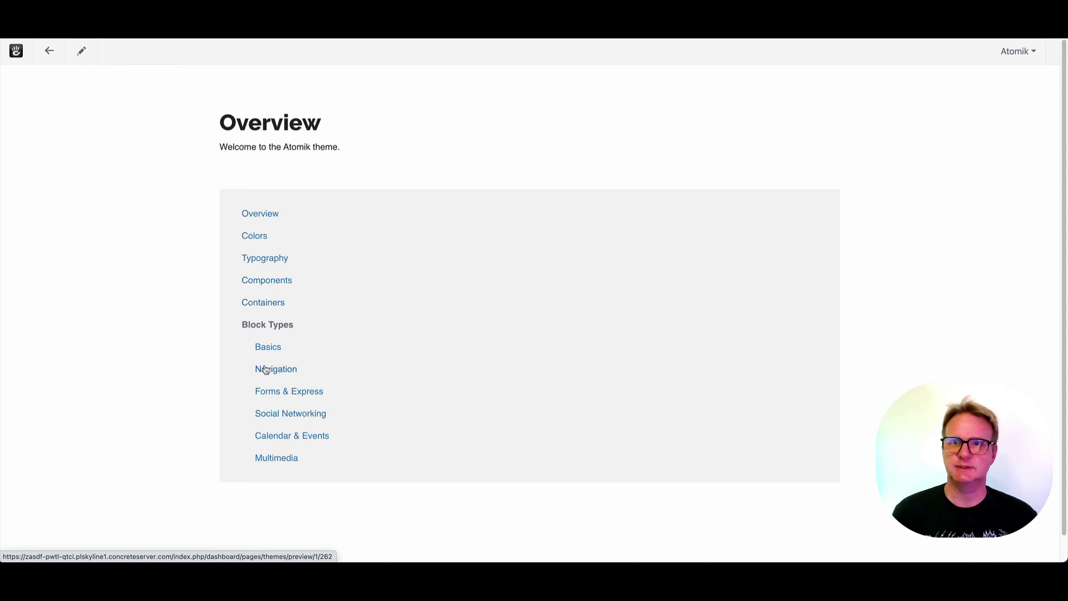
Browse the Navigation examples: Accordion, FAQ, Page List, Topic List and RSS Displayer
left_click(284, 368)
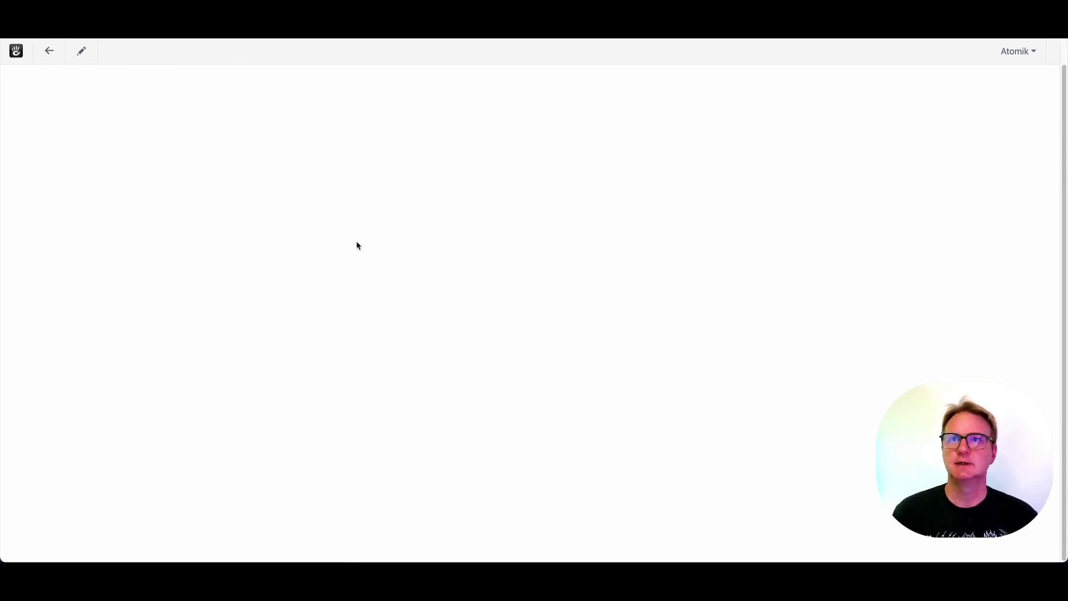
scroll(357, 246, "down", 15)
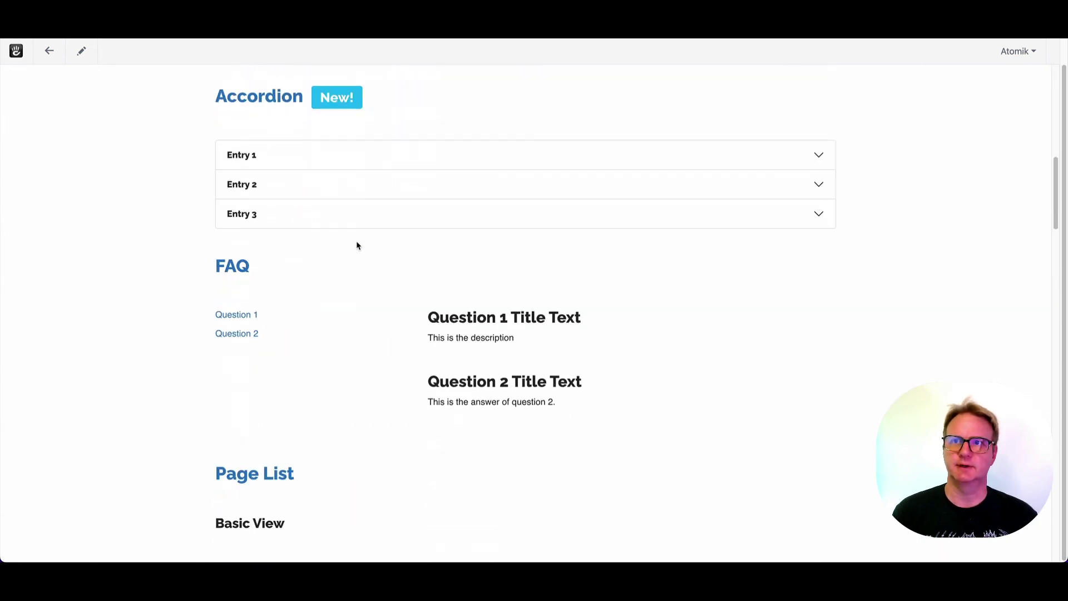
scroll(357, 246, "down", 1)
scroll(357, 246, "down", 10)
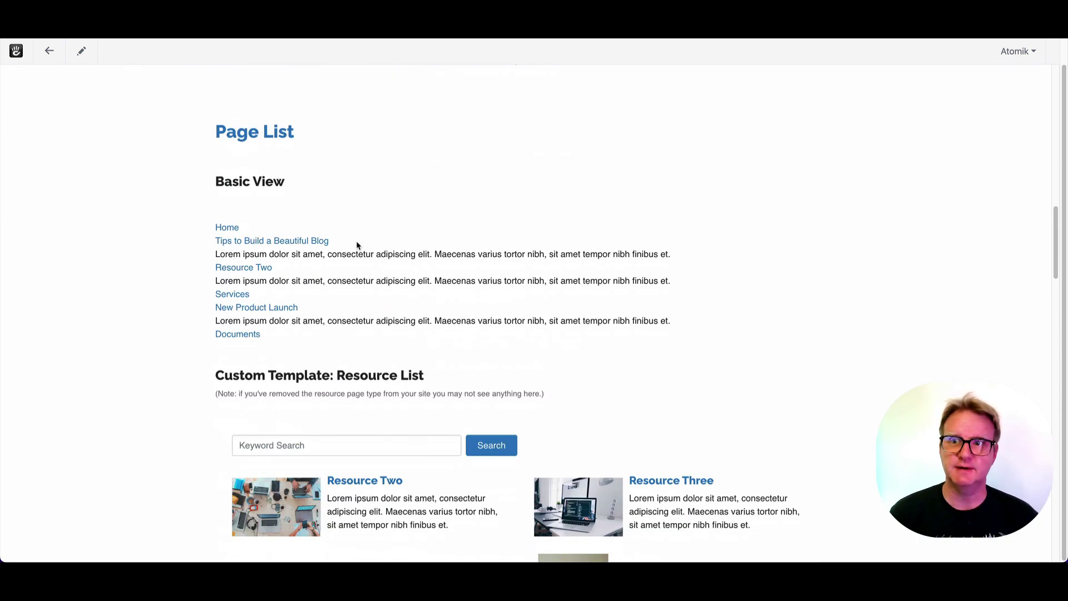
scroll(357, 246, "up", 15)
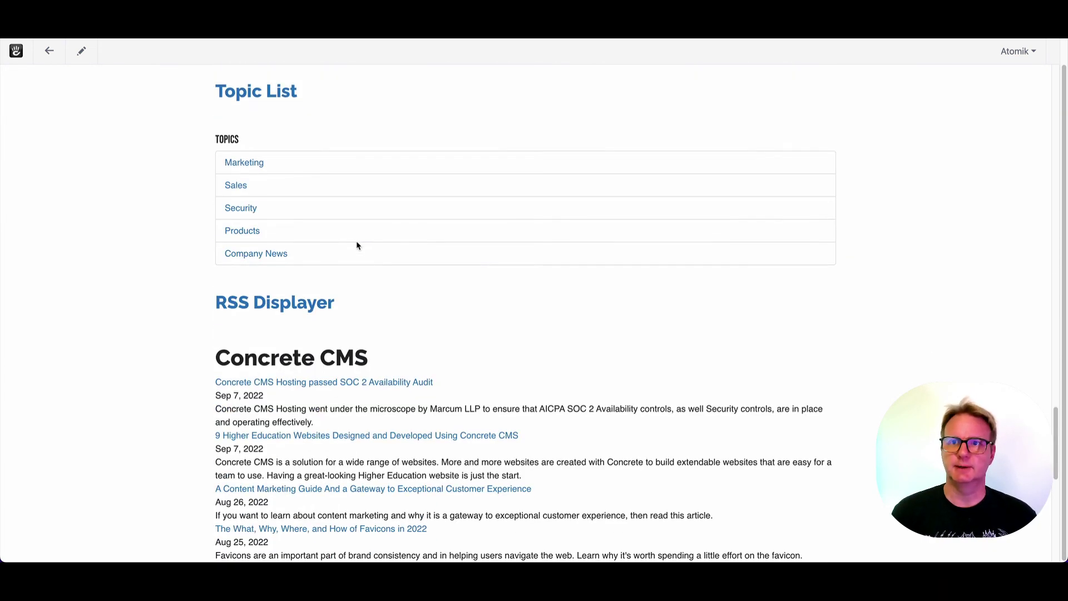